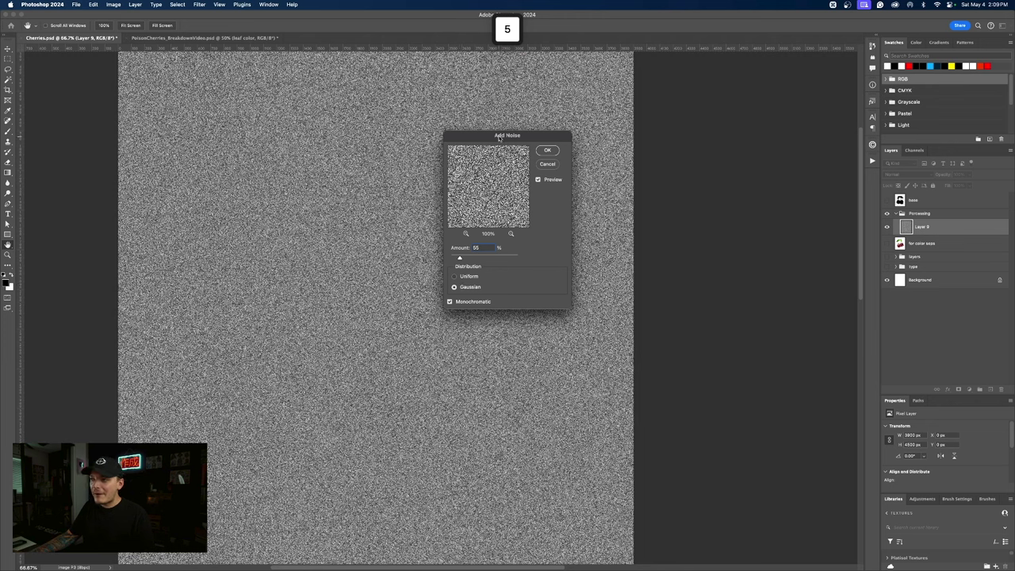
Compare the canvas with and without the noise preview, and apply monochromatic Gaussian noise to the layer.
drag(499, 138, 299, 120)
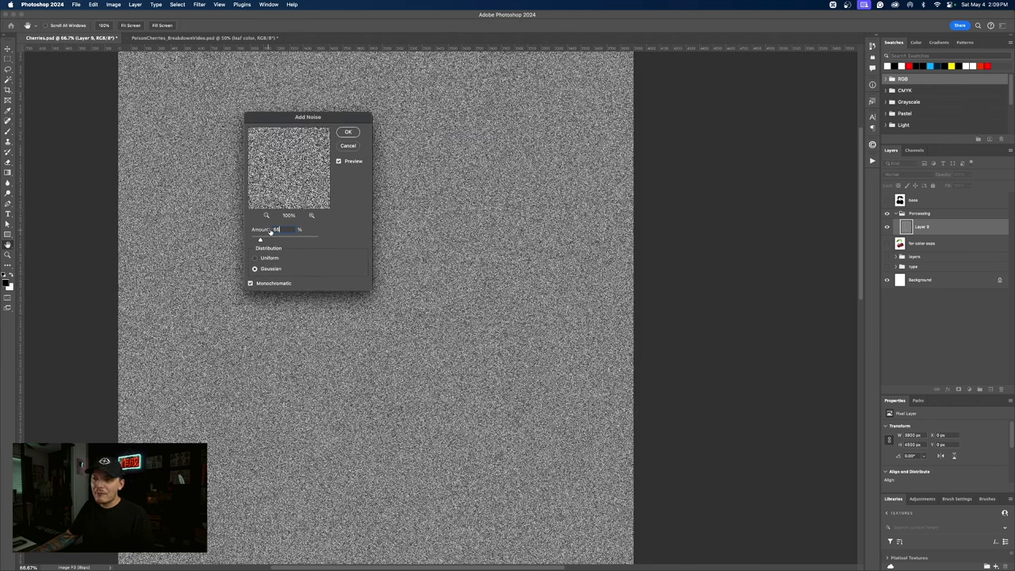
click(339, 161)
click(339, 161)
click(347, 133)
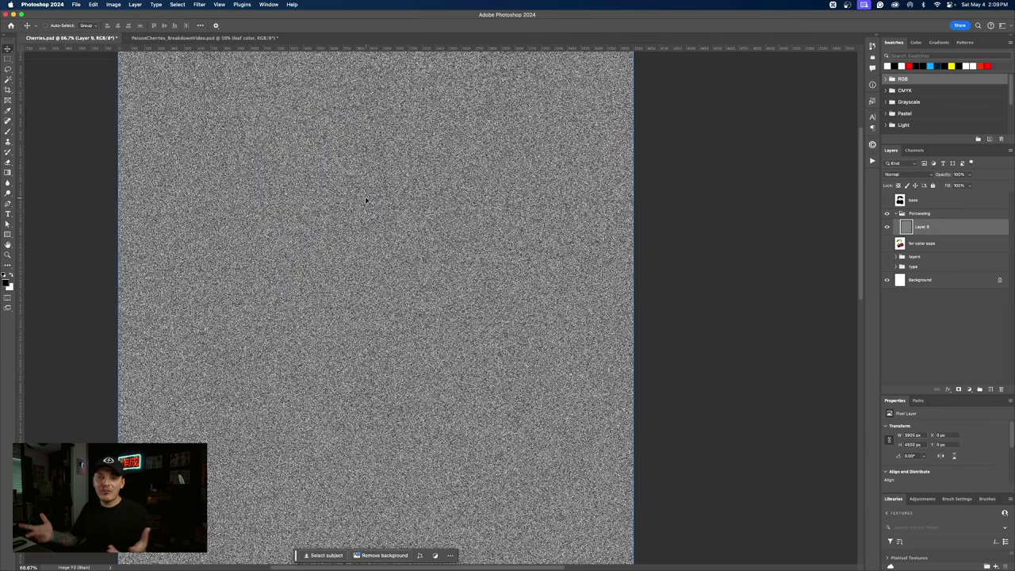
Convert the noise layer to a smart object and rename it "Grain".
right_click(937, 228)
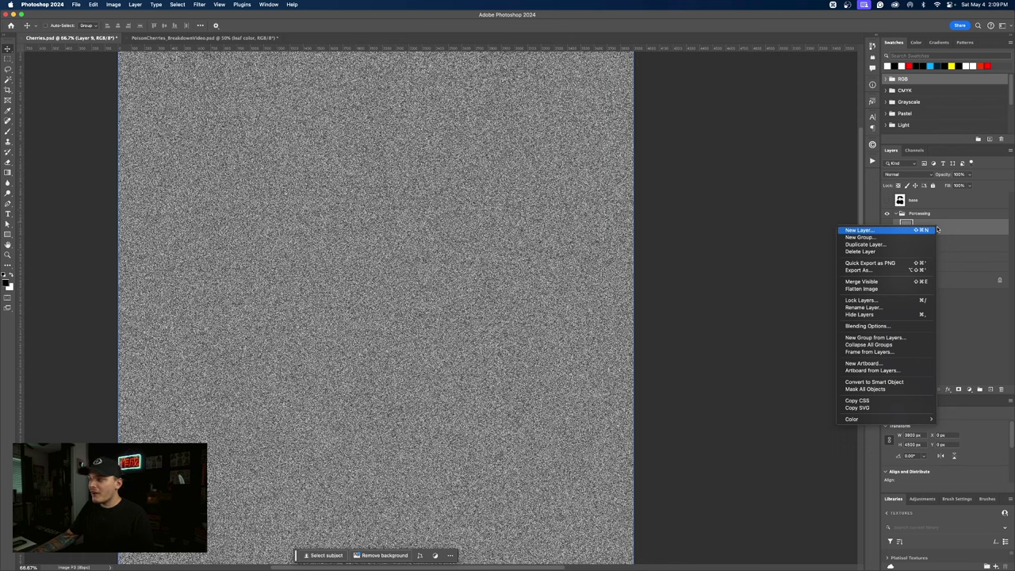
click(882, 383)
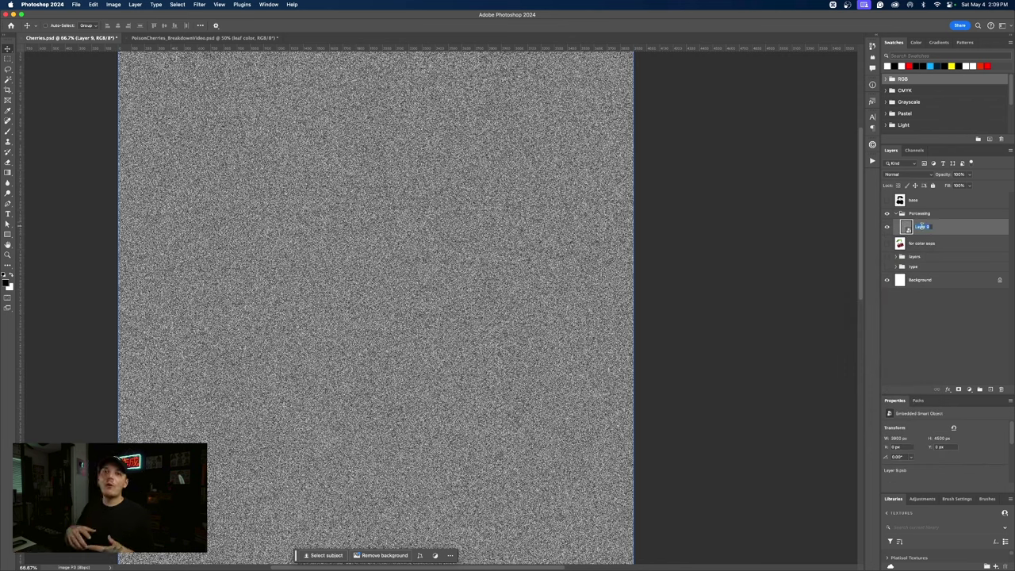
text(G)
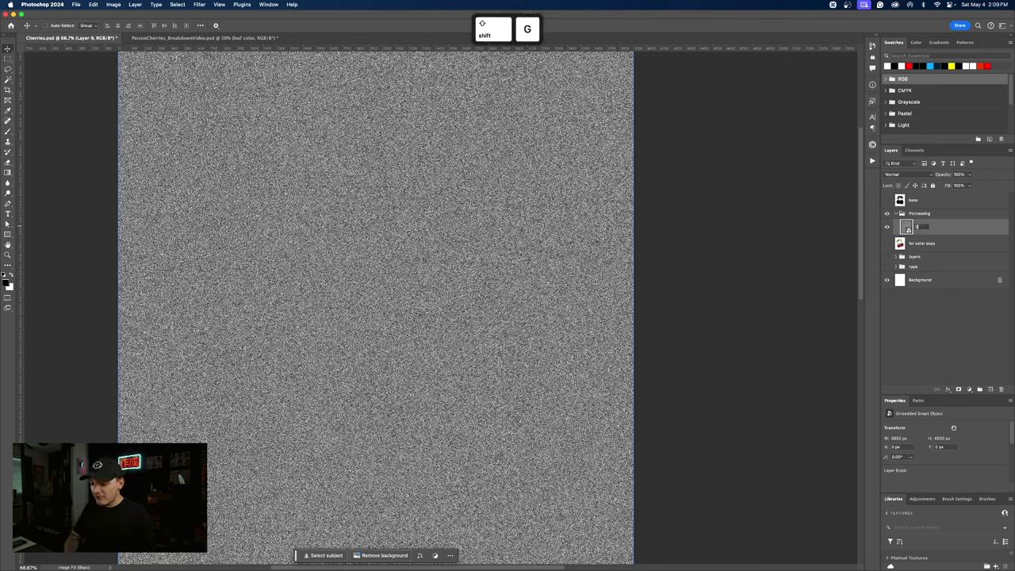
text(rain)
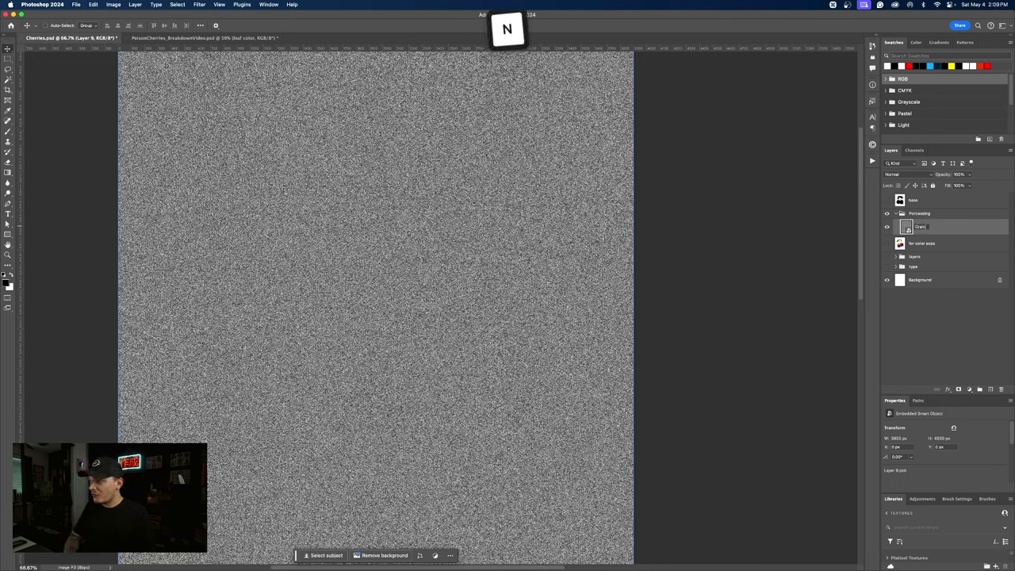
key(Return)
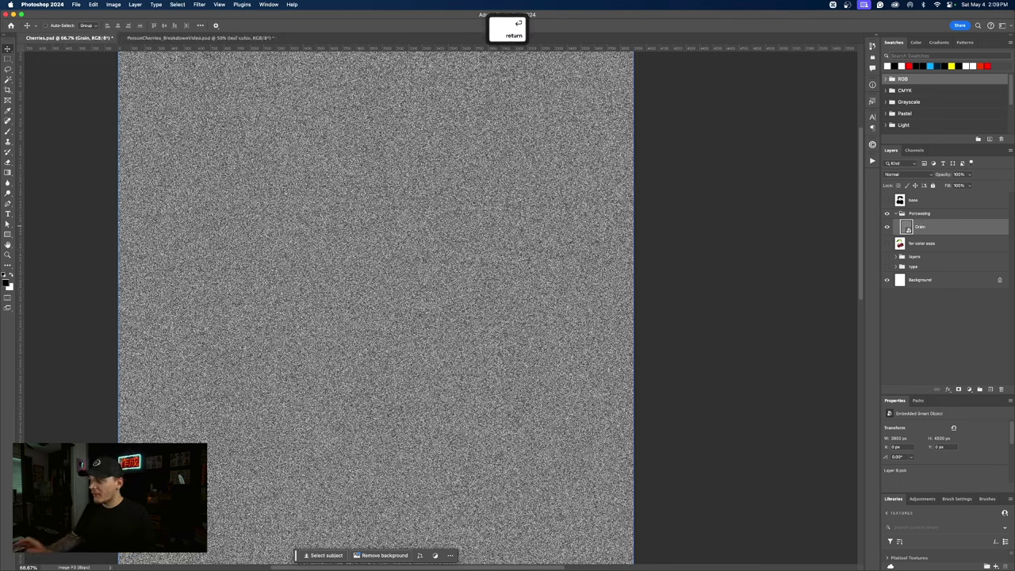
Make the "for color seps" layer visible and set the Grain layer's blend mode to Overlay.
click(887, 227)
click(887, 227)
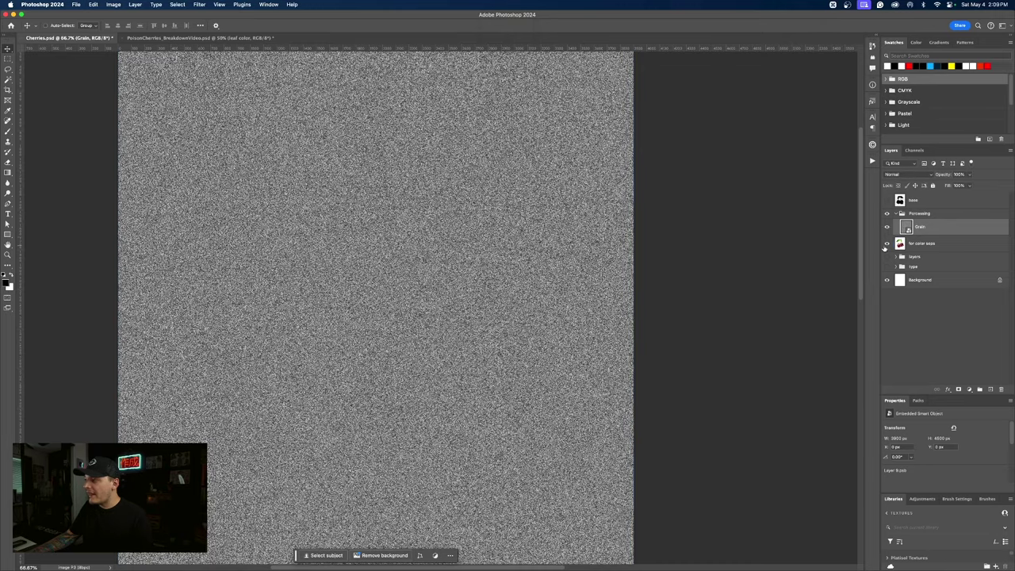
click(903, 174)
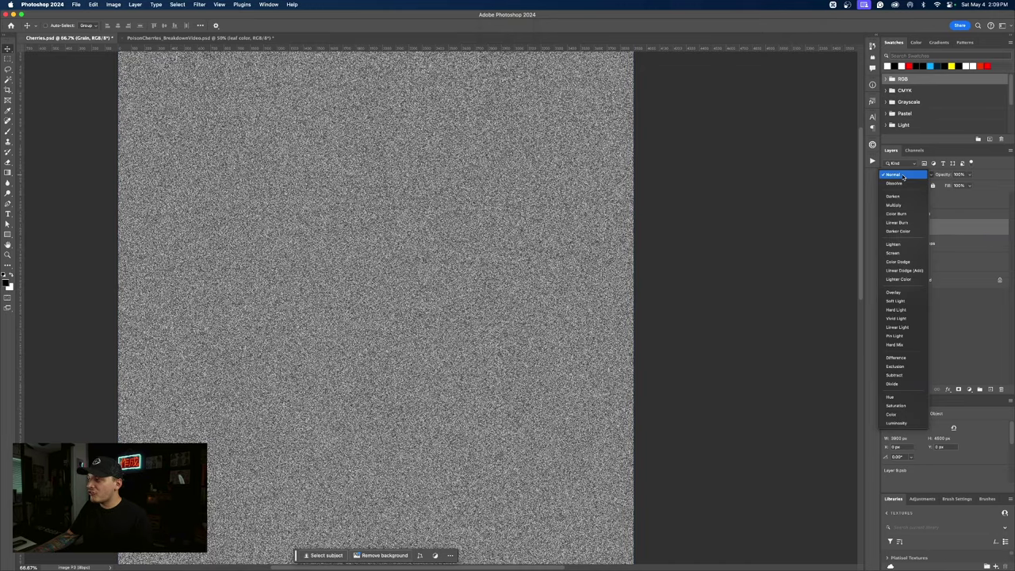
click(907, 293)
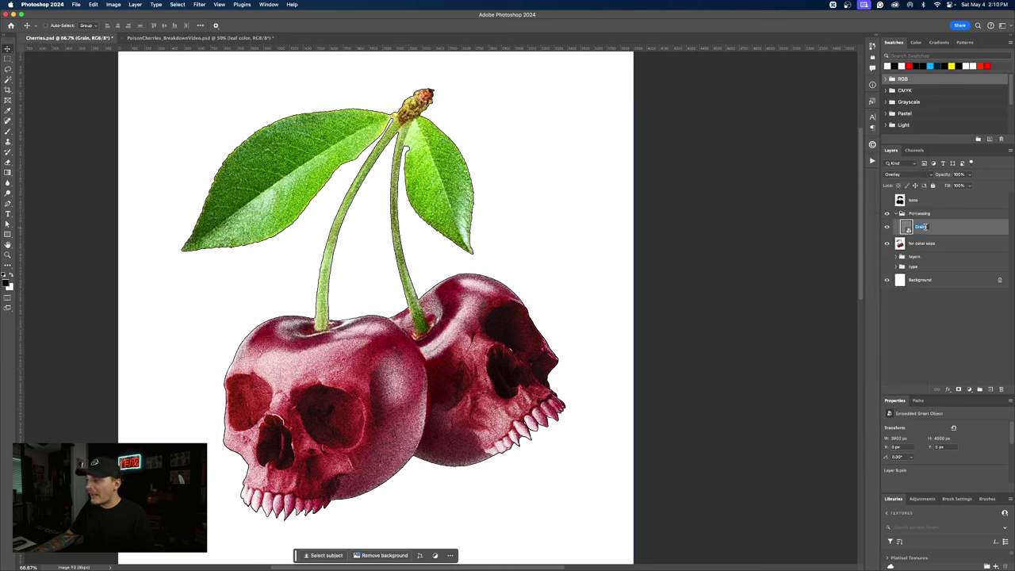
Rename the Grain layer "Grain (Overlay)".
text(()
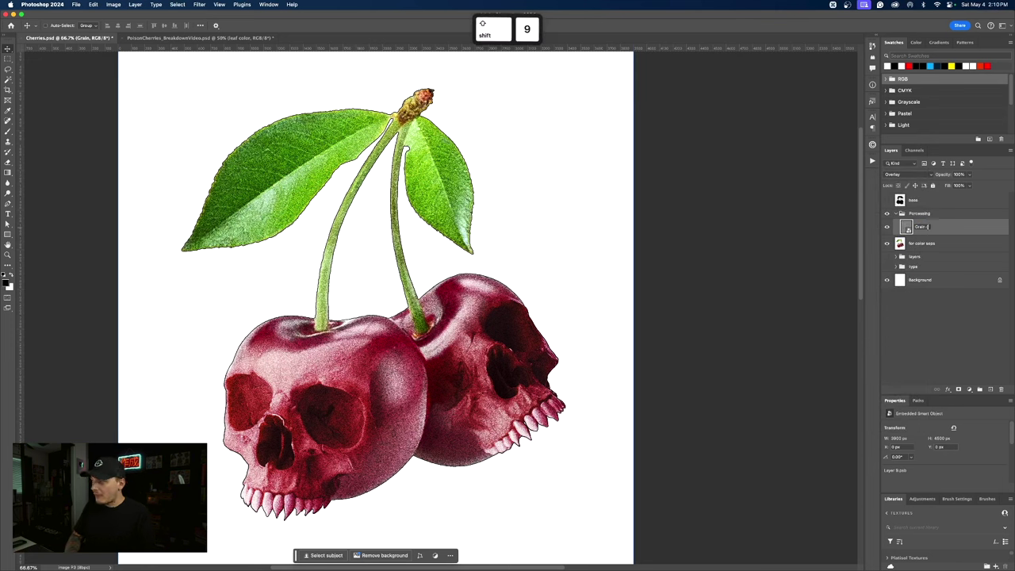
text(Overlay))
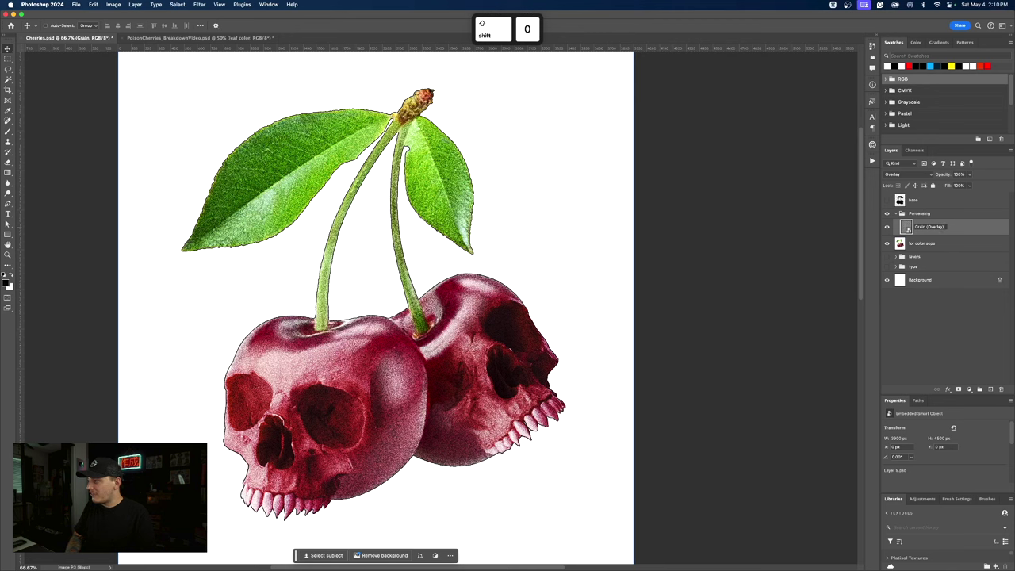
key(Return)
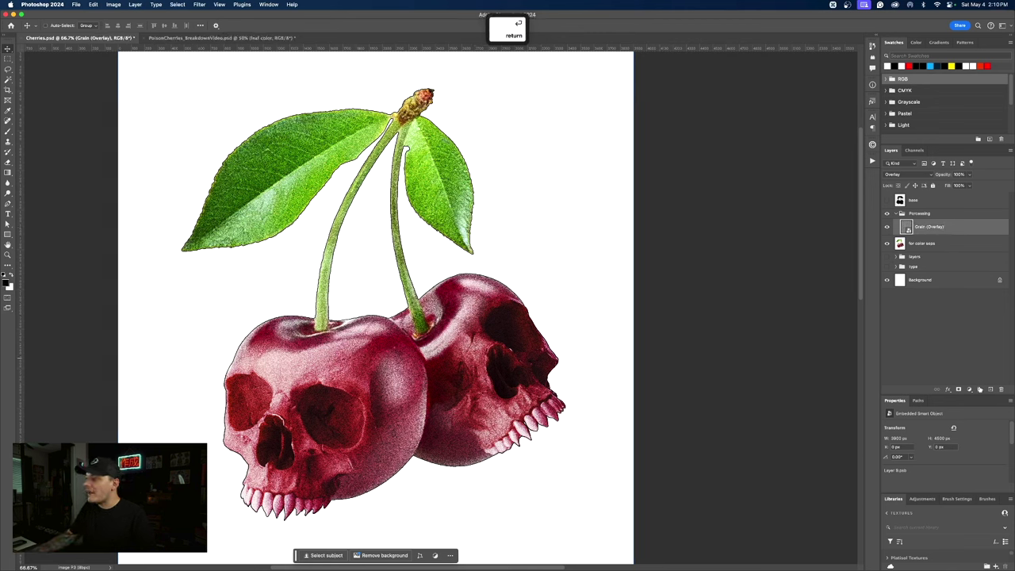
Add a Threshold adjustment layer above the grain layer inside the processing group.
click(969, 392)
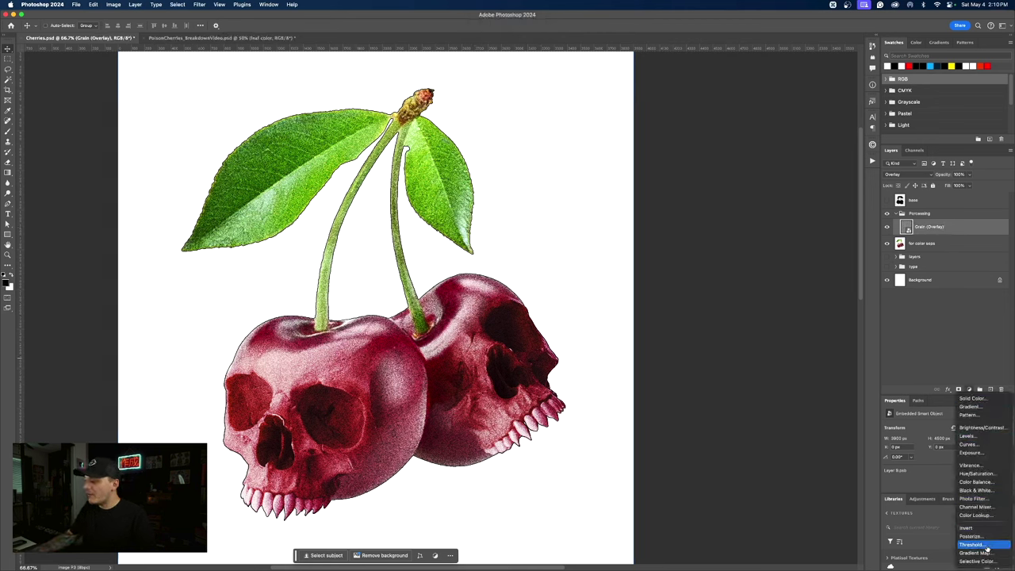
click(906, 361)
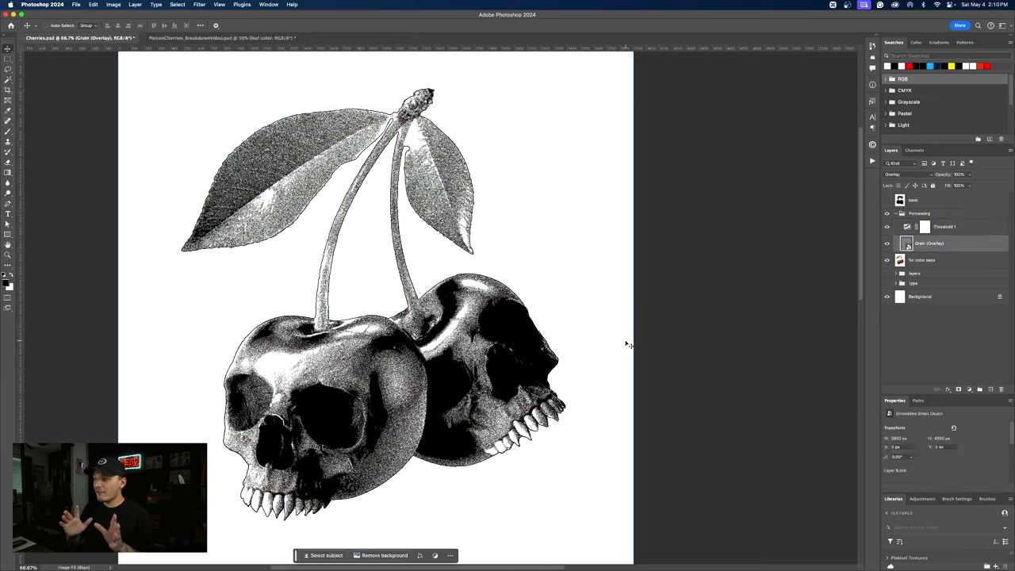
Convert the "for color seps" artwork layer to a smart object.
click(931, 262)
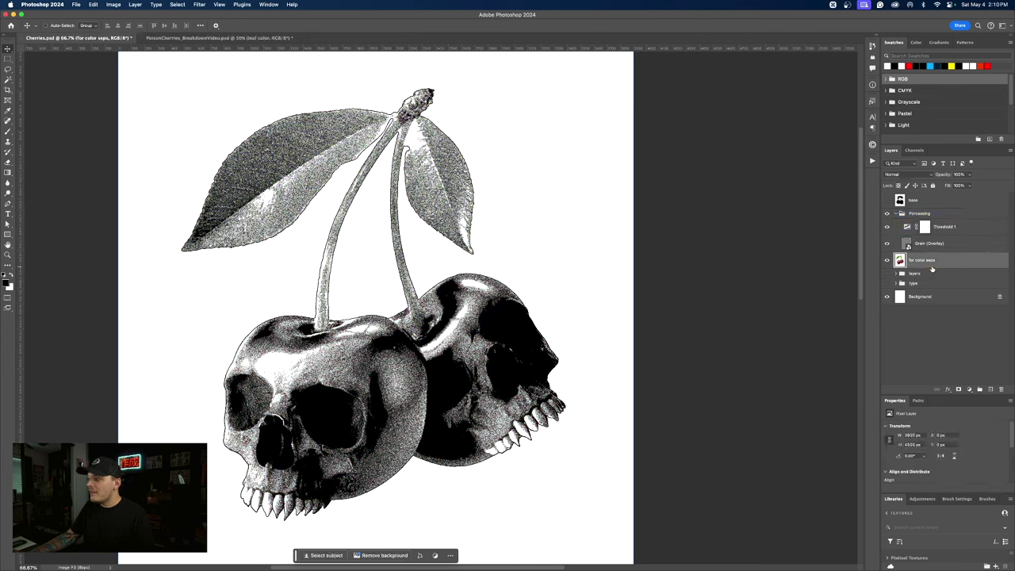
right_click(946, 263)
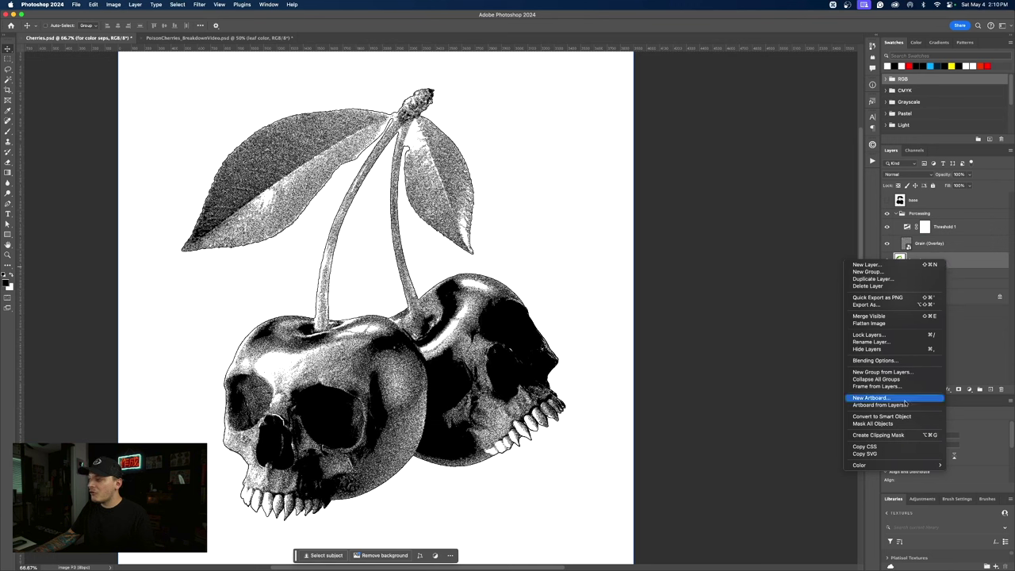
click(882, 416)
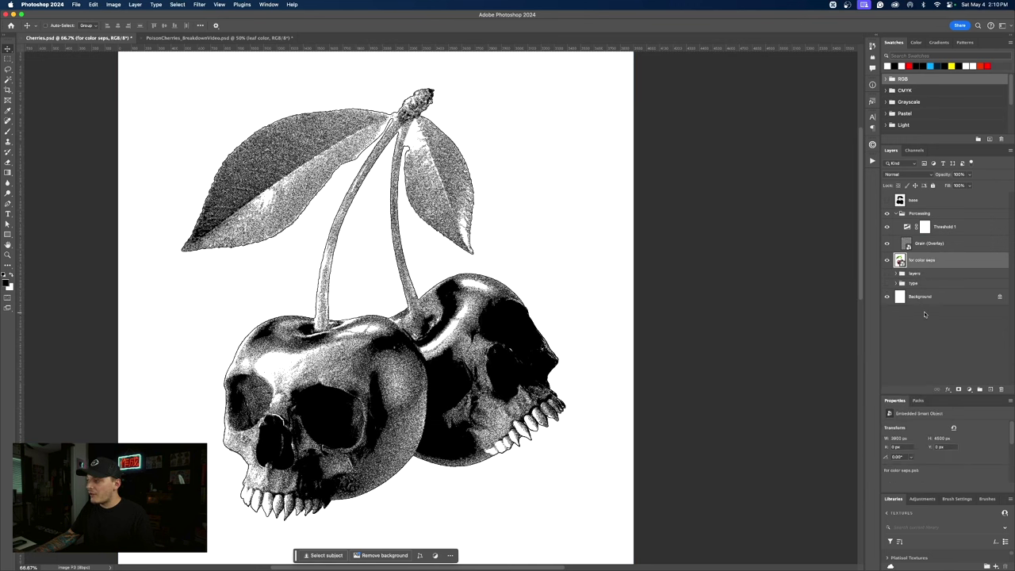
Apply a Shadows/Highlights adjustment to the "for color seps" layer as a smart filter.
click(115, 5)
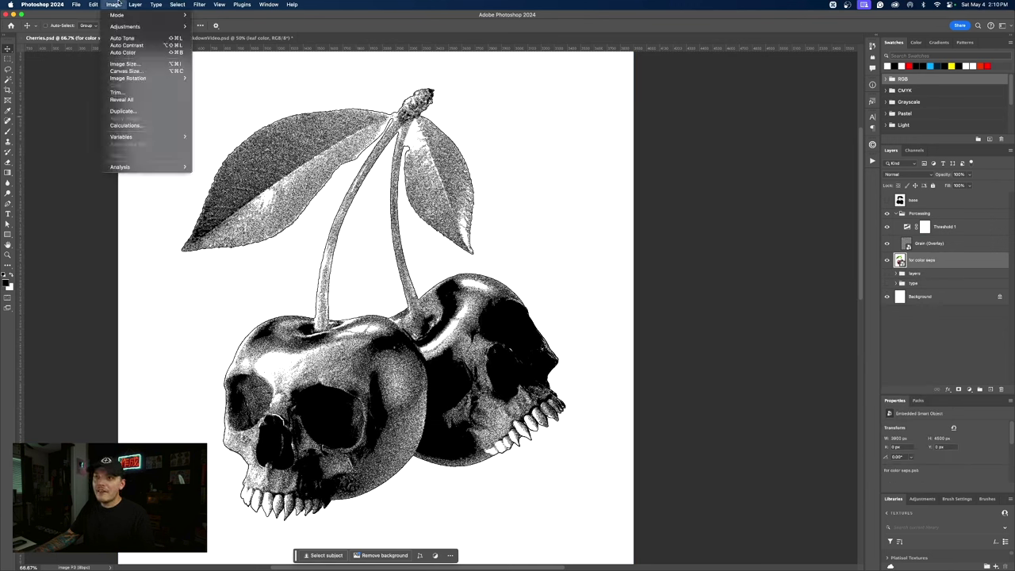
mouse_move(127, 26)
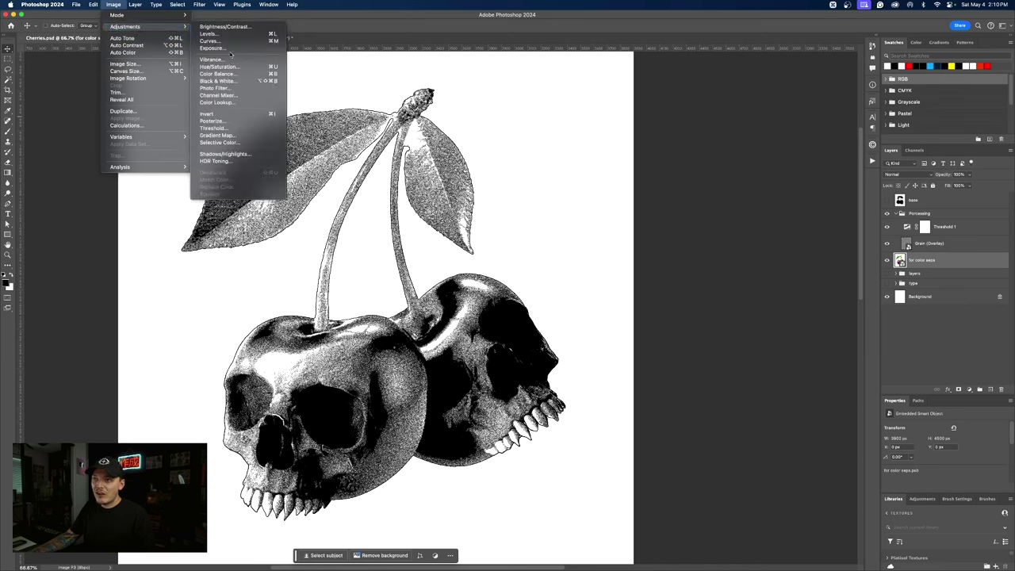
click(225, 154)
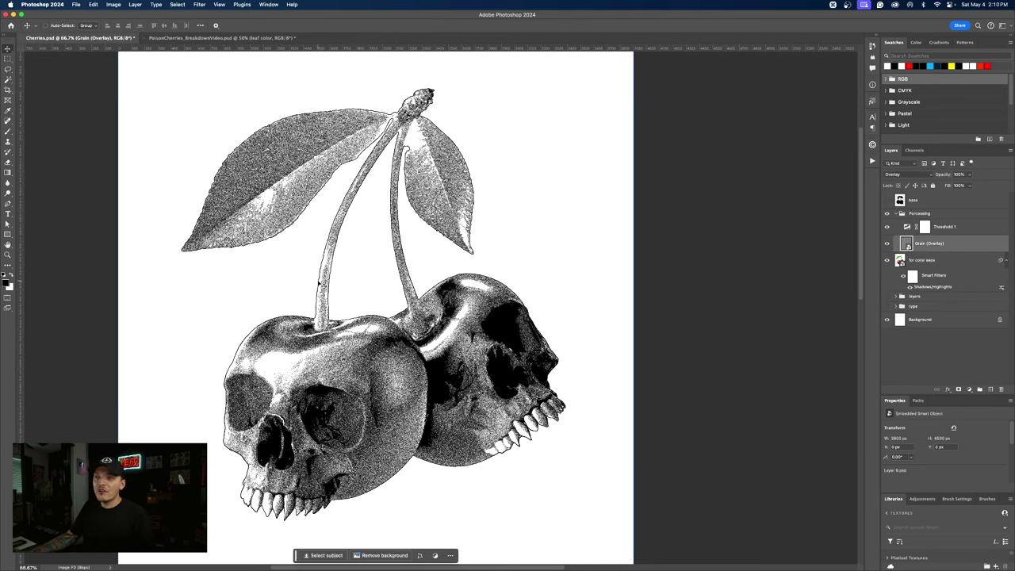
Apply a Gaussian Blur with a 0.8 pixel radius to the "Grain (Overlay)" layer.
click(199, 4)
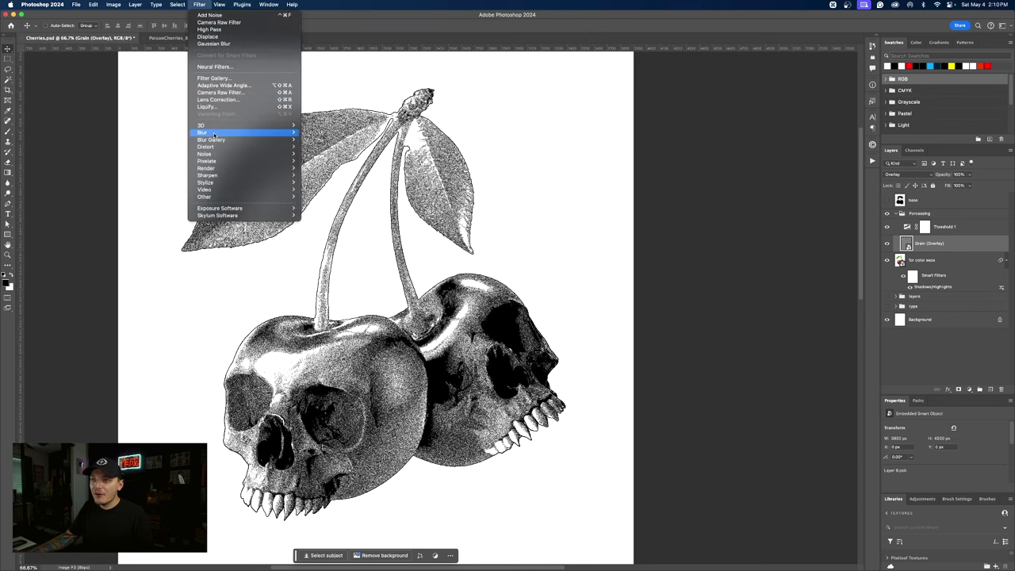
mouse_move(215, 133)
click(337, 161)
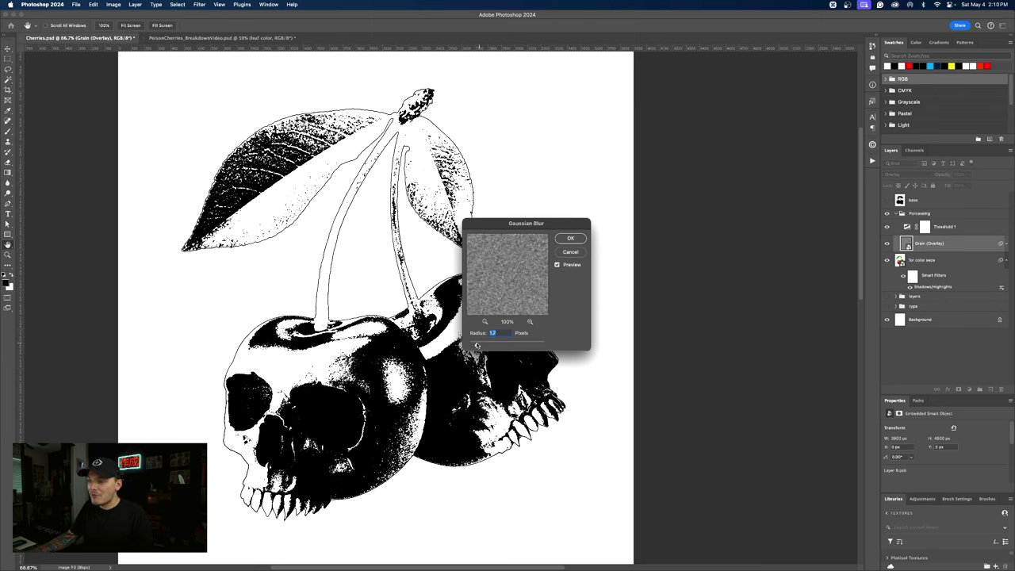
drag(477, 345, 474, 347)
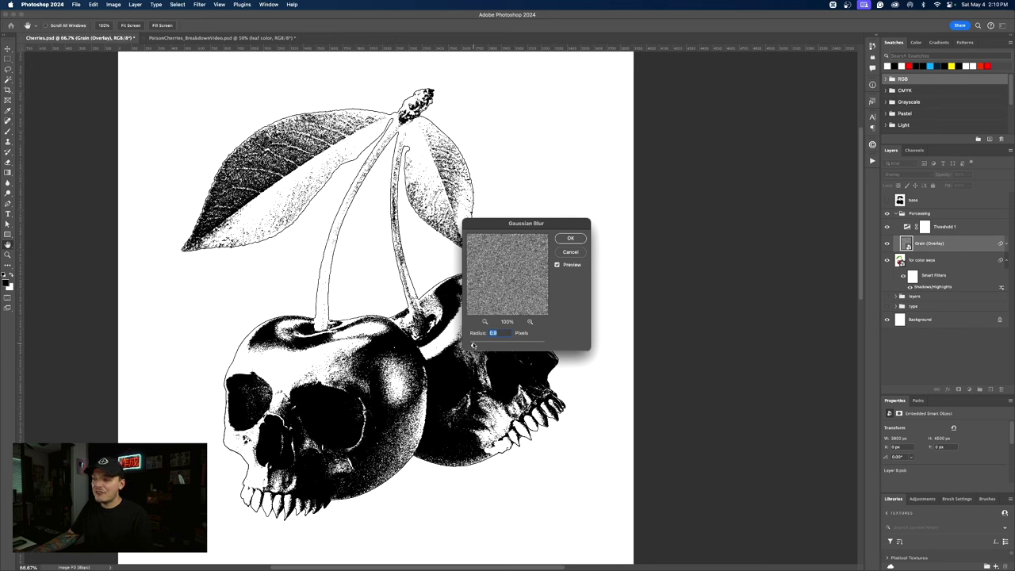
mouse_move(474, 346)
mouse_down()
mouse_move(436, 344)
mouse_move(472, 345)
mouse_up()
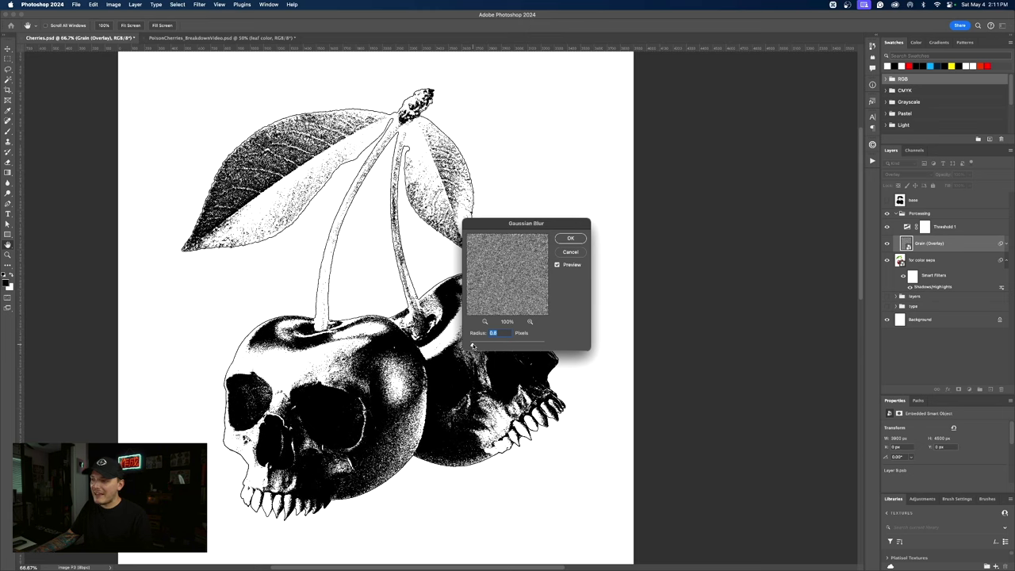
click(563, 238)
Examine the blurred grain texture up close on the cherry skulls, stems and leaves.
key(space)
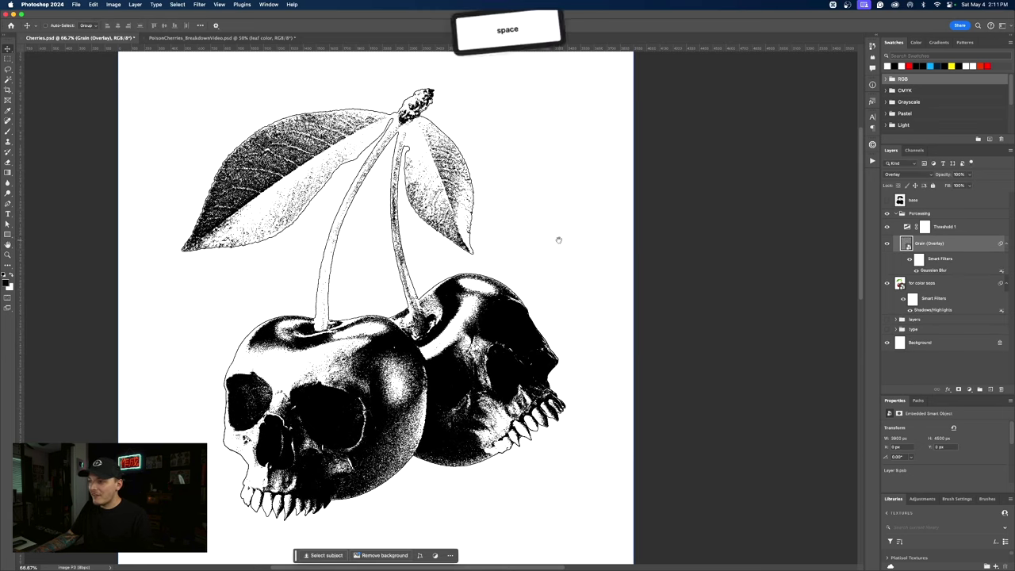
drag(558, 239, 527, 213)
key(z)
click(445, 246)
click(445, 247)
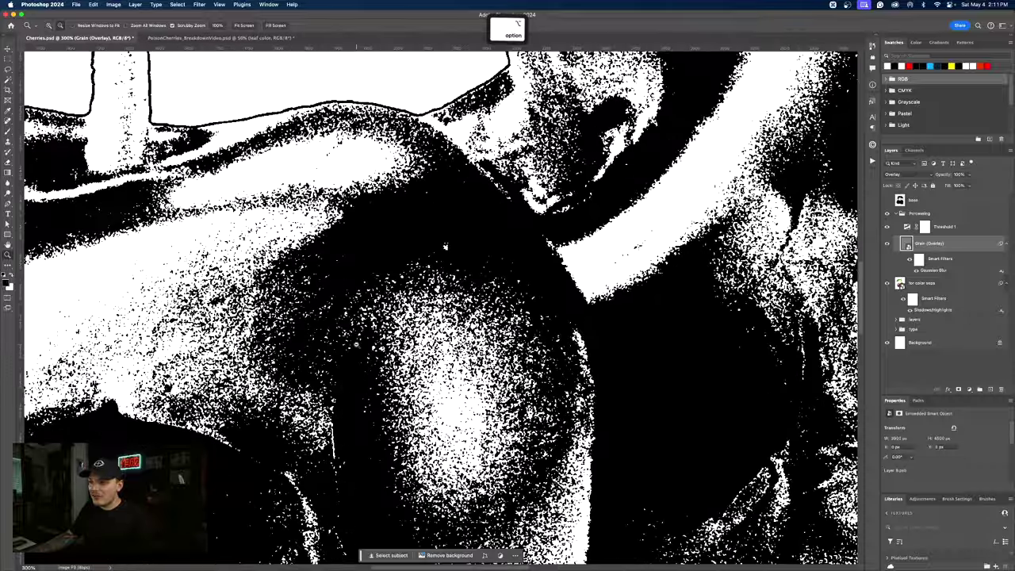
alt+click(445, 247)
alt+click(445, 246)
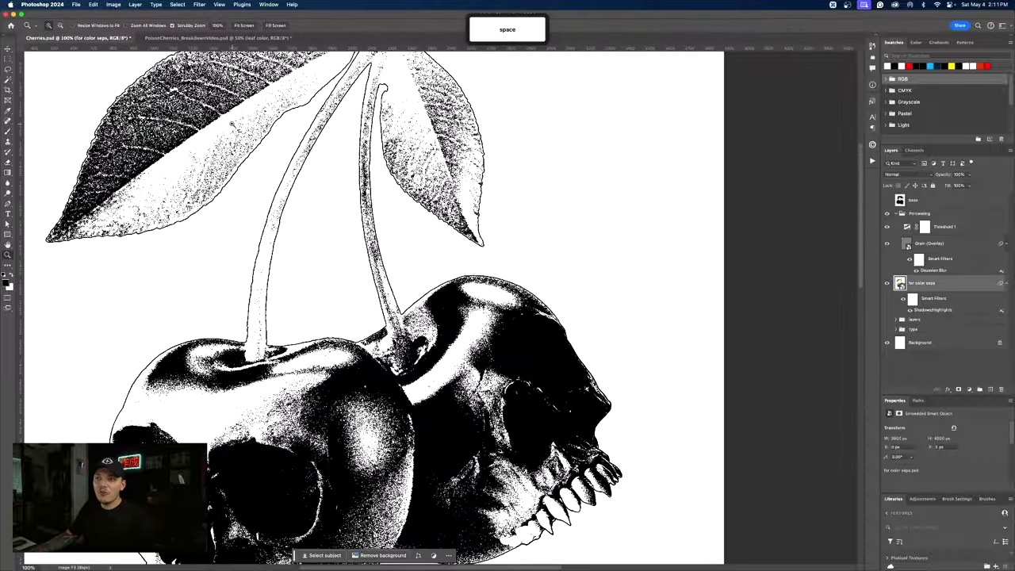
scroll(319, 334, down, 10)
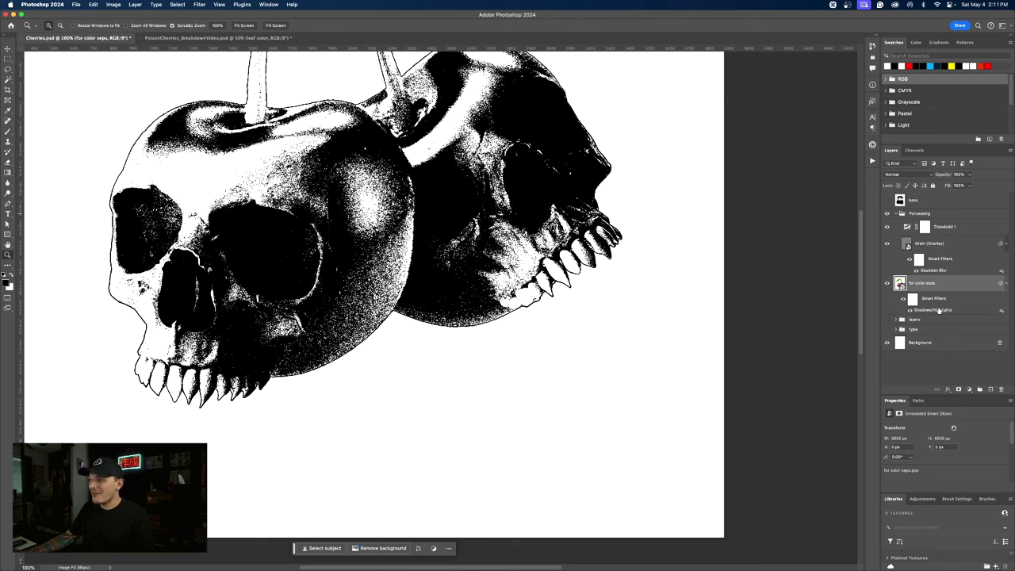
Edit the Shadows/Highlights filter: Shadows Amount 82%, Tone 53%, Radius 67 px, and Highlights Amount 34%, Tone 44%.
double_click(933, 310)
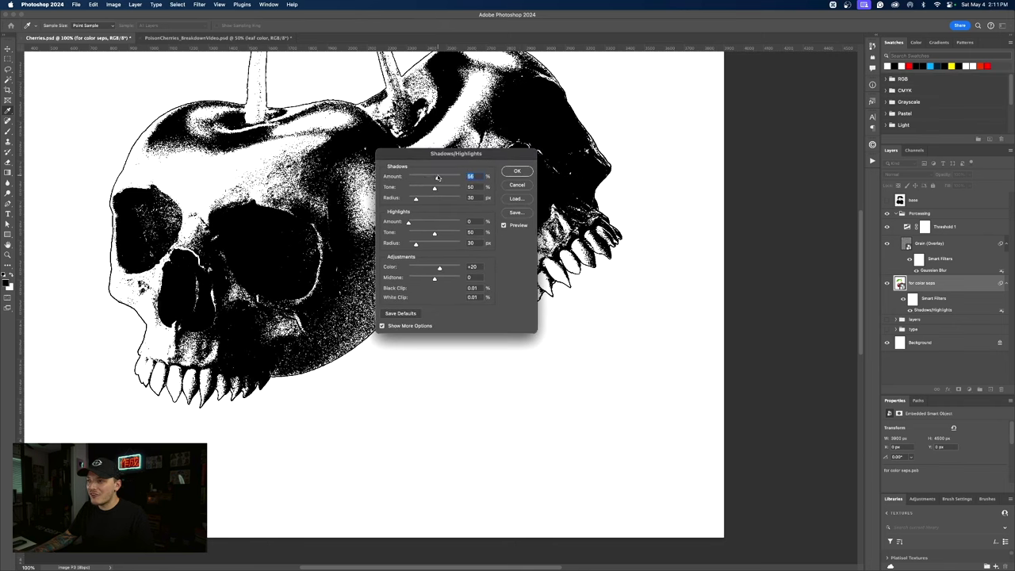
drag(441, 177, 431, 235)
click(428, 222)
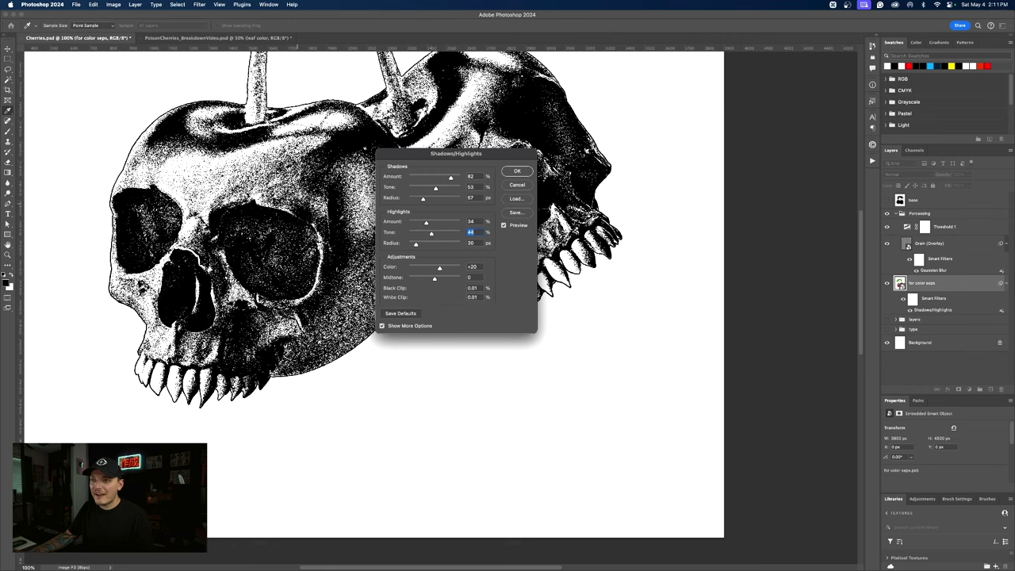
Set the Shadows/Highlights Color to -13 and Midtone to +5, check the leaves and skulls, and apply the filter.
click(429, 267)
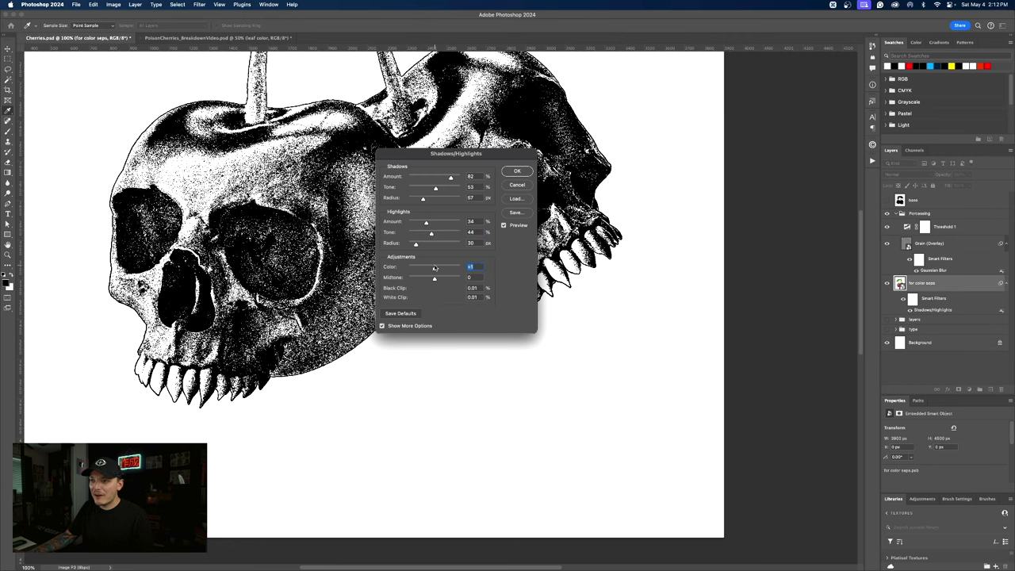
click(424, 278)
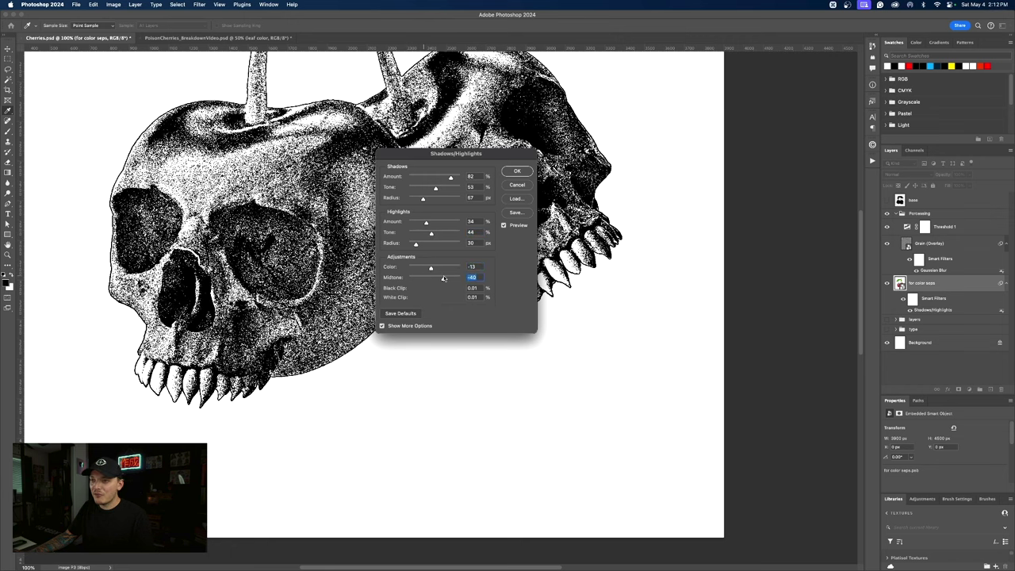
text(38)
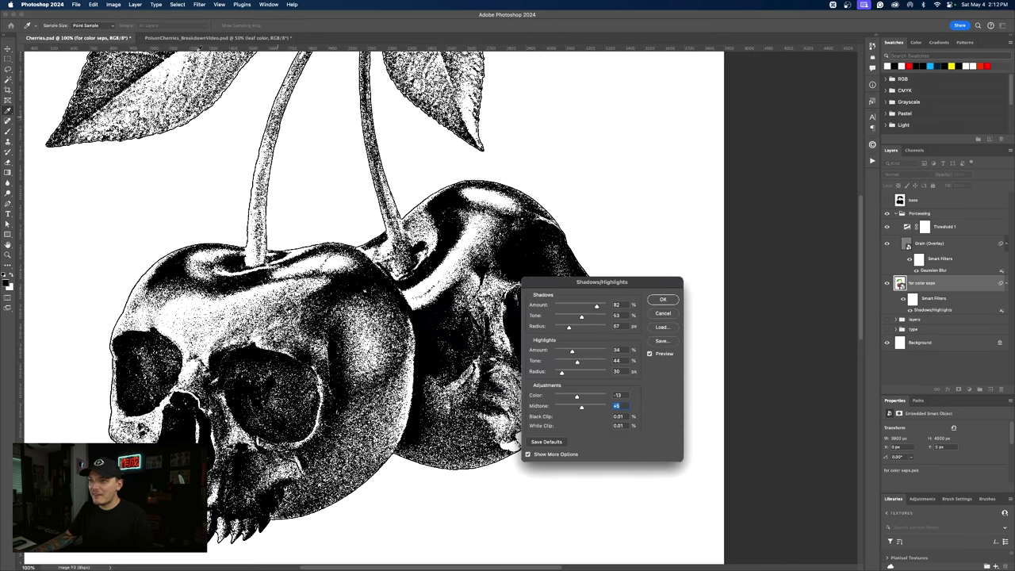
scroll(373, 307, up, 5)
scroll(372, 308, down, 10)
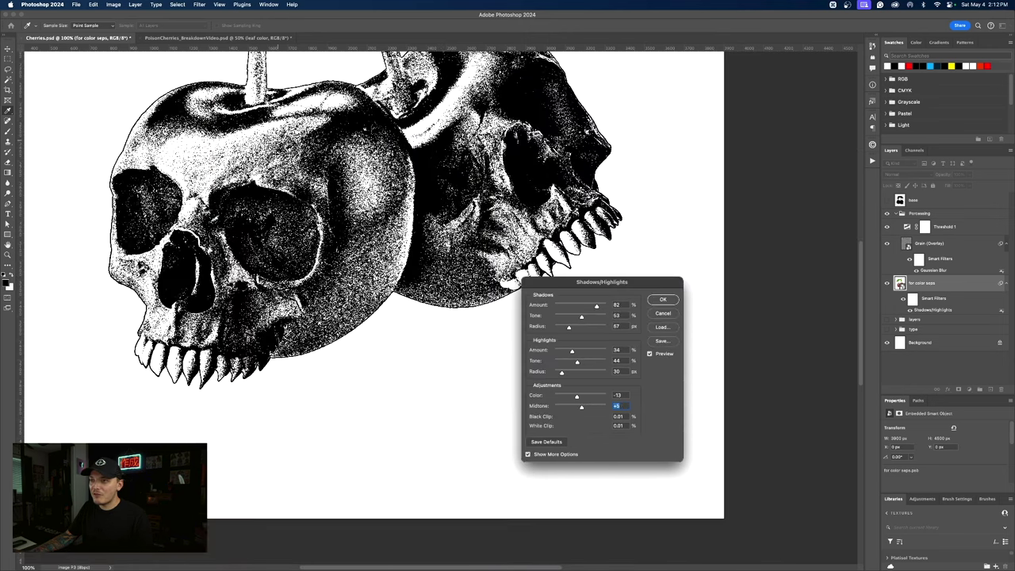
scroll(308, 143, up, 6)
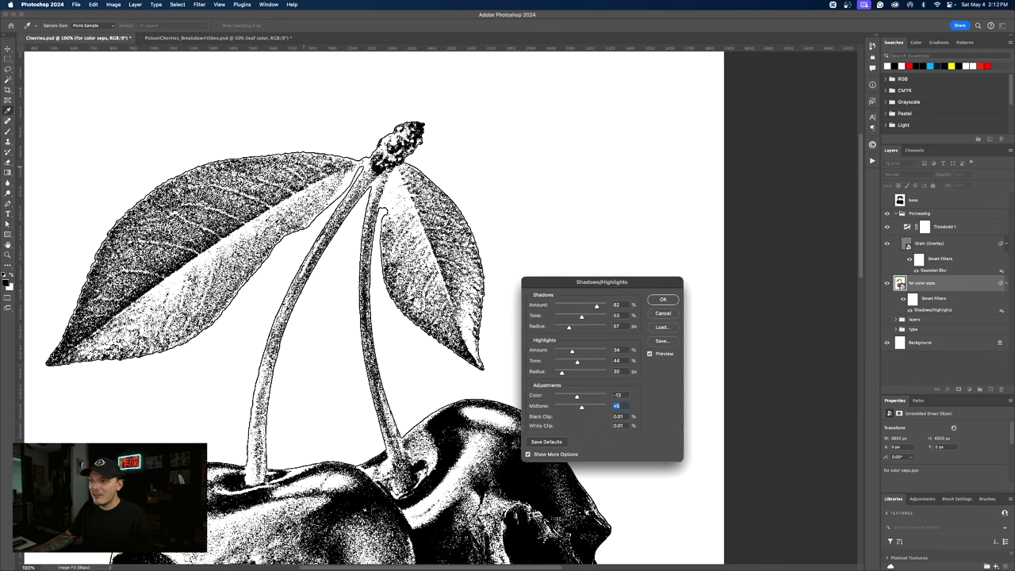
scroll(390, 313, down, 5)
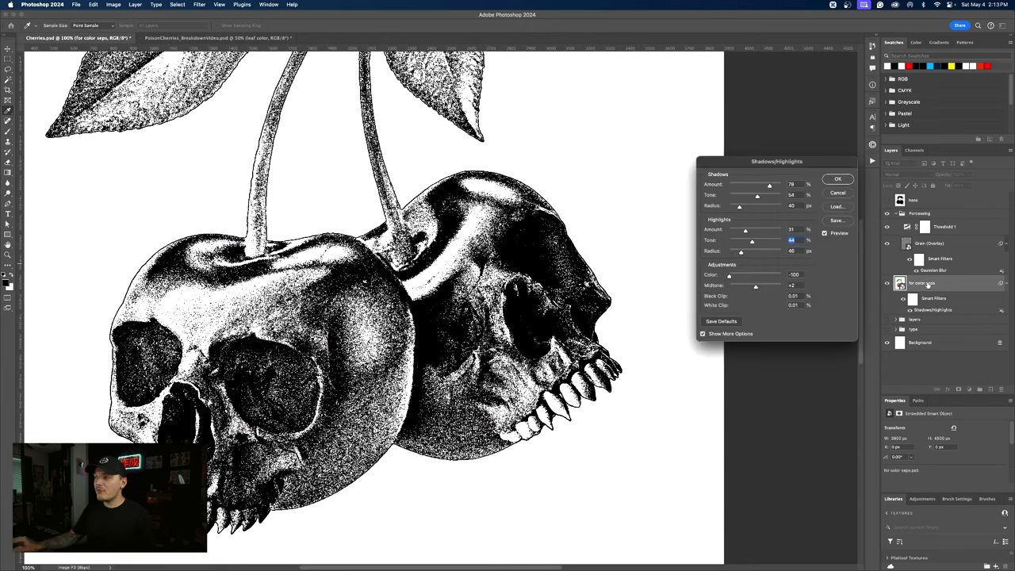
click(837, 180)
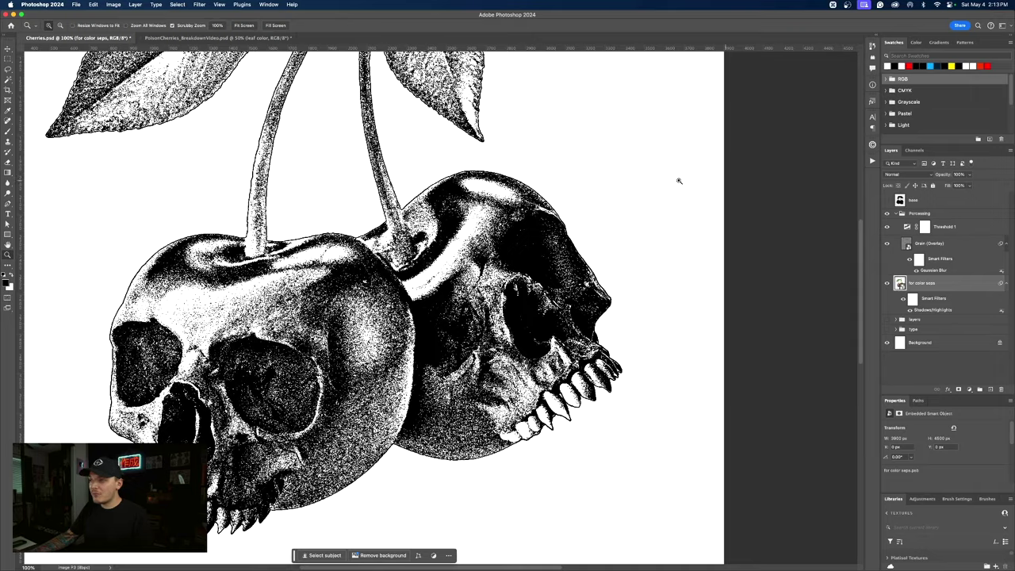
Add a new layer directly above the "for color seps" layer and set its blend mode to Overlay.
key(space)
drag(435, 156, 435, 342)
scroll(436, 342, down, 5)
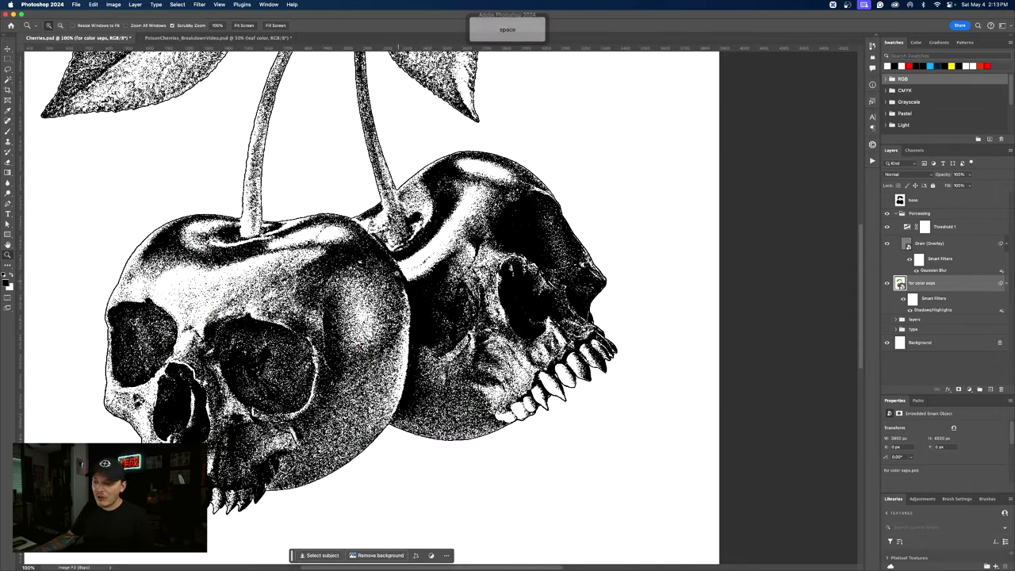
scroll(431, 336, up, 3)
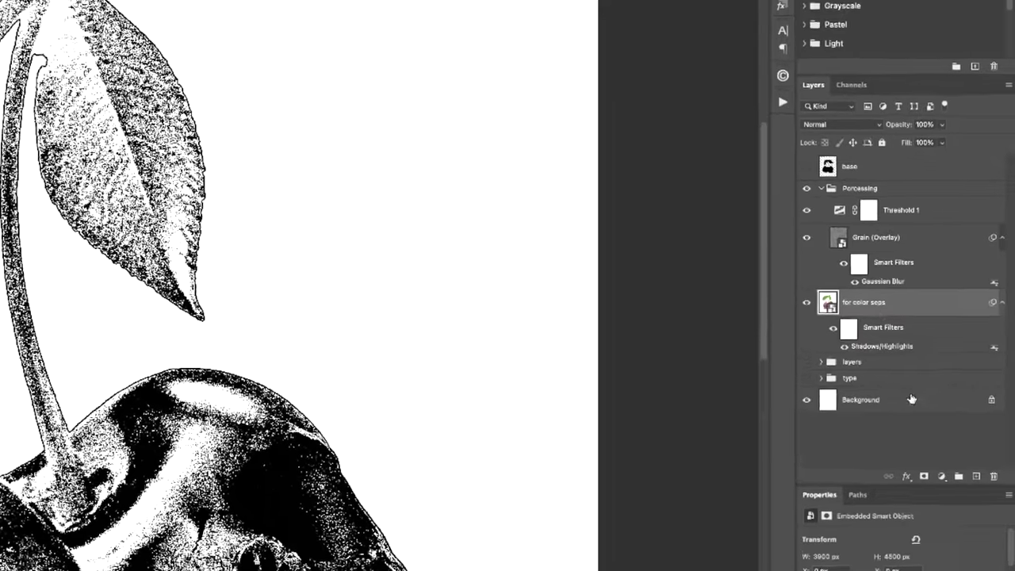
click(974, 488)
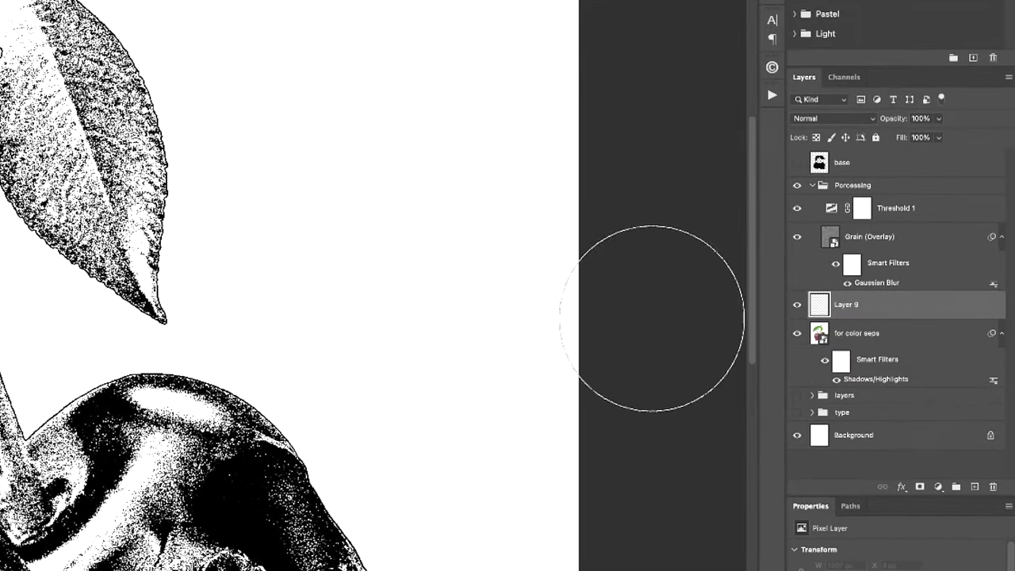
click(832, 118)
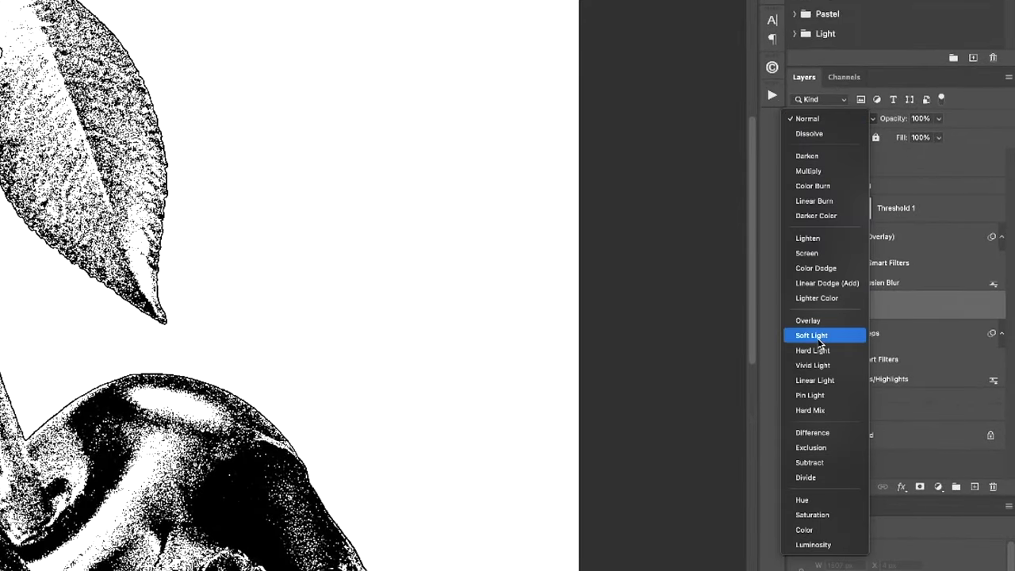
click(824, 304)
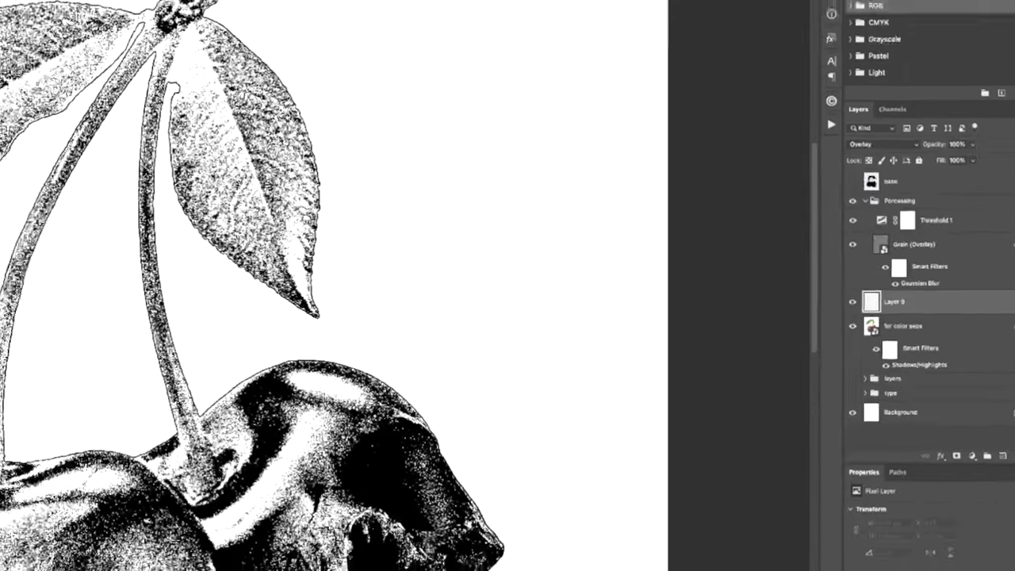
Set the brush Flow to 25% and paint soft black shading along the leaf edges on the Overlay layer.
click(340, 14)
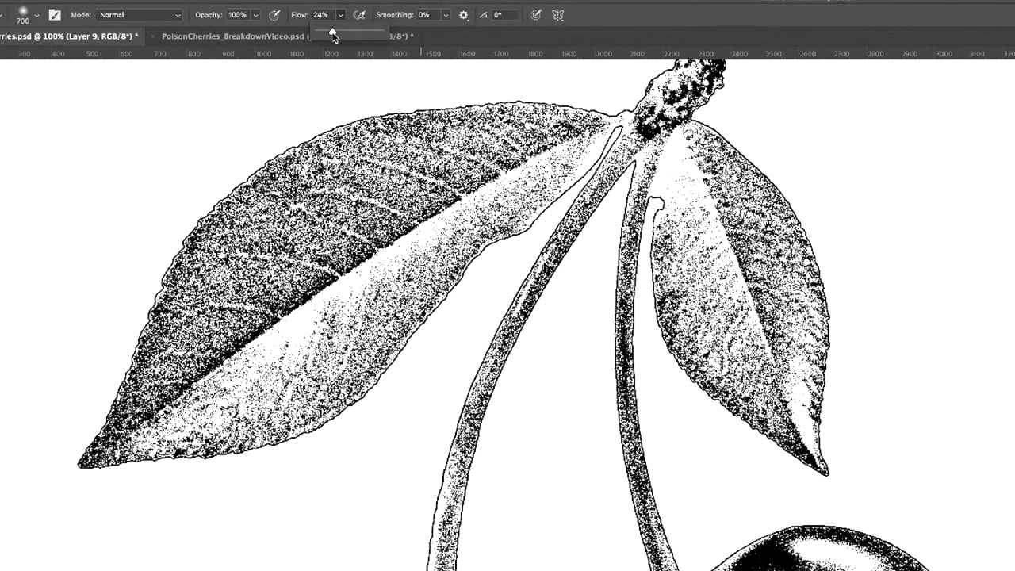
mouse_move(285, 207)
mouse_down()
mouse_move(124, 238)
mouse_move(85, 288)
mouse_up()
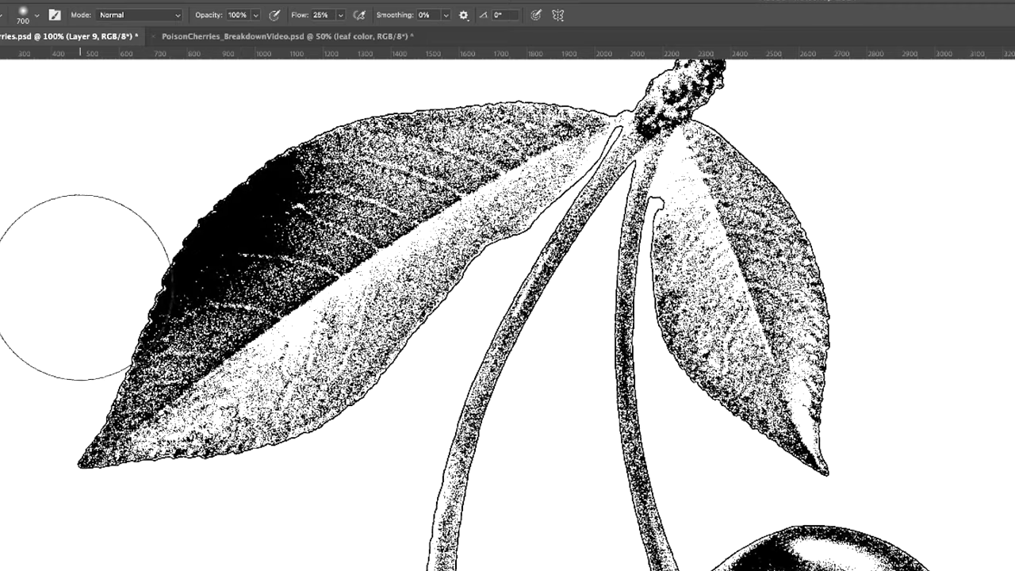
key(super+z)
drag(118, 215, 75, 381)
key(space)
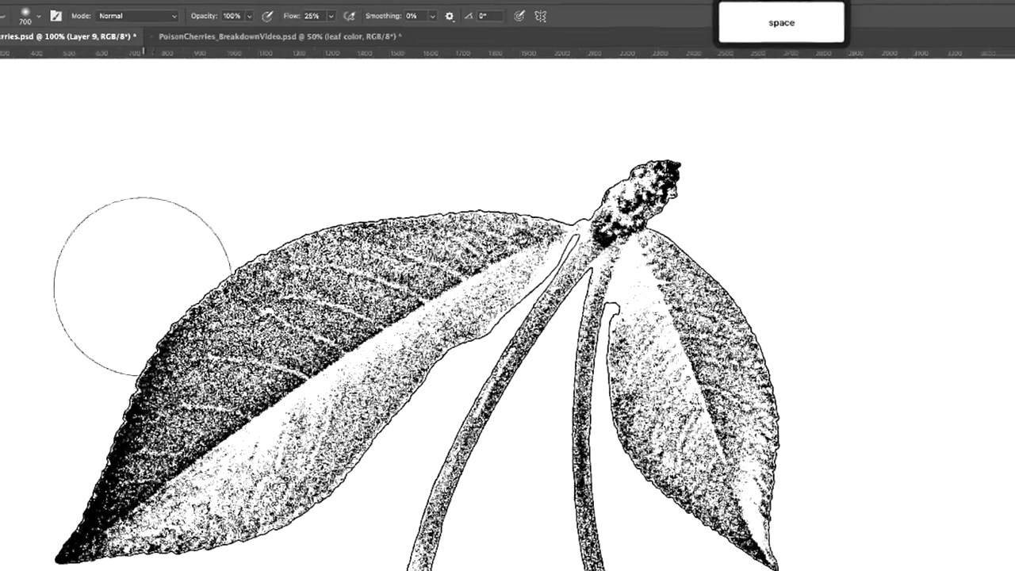
key(super+z)
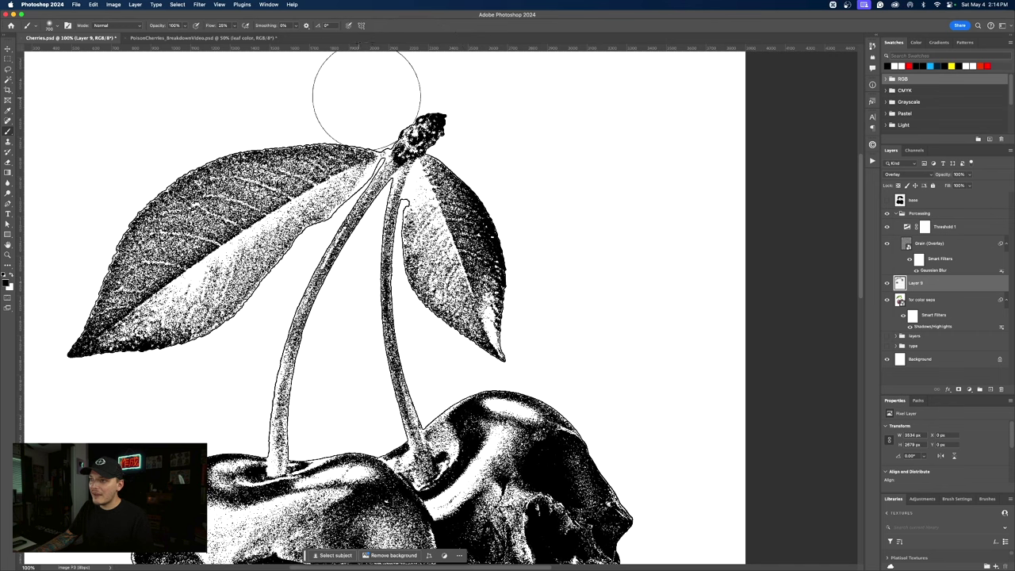
mouse_move(304, 231)
mouse_down()
mouse_move(254, 272)
mouse_move(285, 369)
mouse_move(222, 301)
mouse_move(317, 300)
mouse_move(307, 338)
mouse_move(318, 393)
mouse_up()
Try to darken the left cherry stem with a smaller 125 px brush, and undo the strokes.
key(bracketleft)
key(bracketleft)
key(bracketleft)
key(bracketleft)
key(bracketleft)
key(bracketleft)
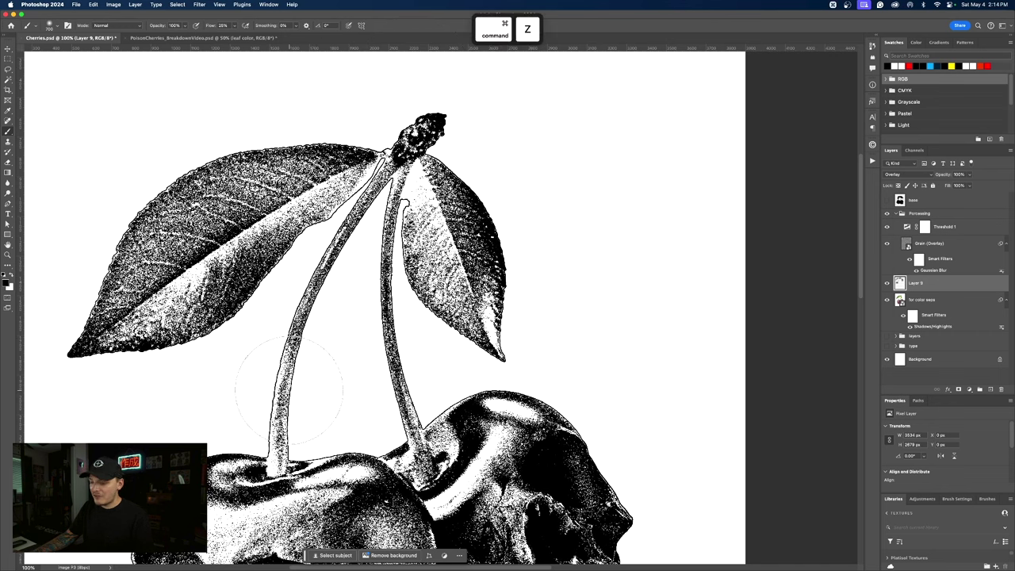
key(bracketleft)
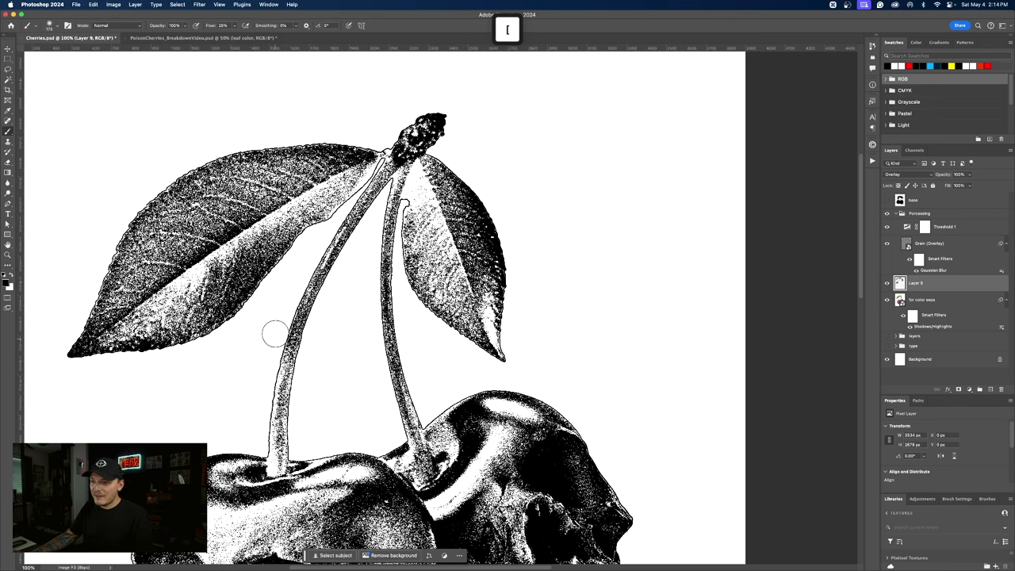
drag(259, 425, 279, 395)
key(super+z)
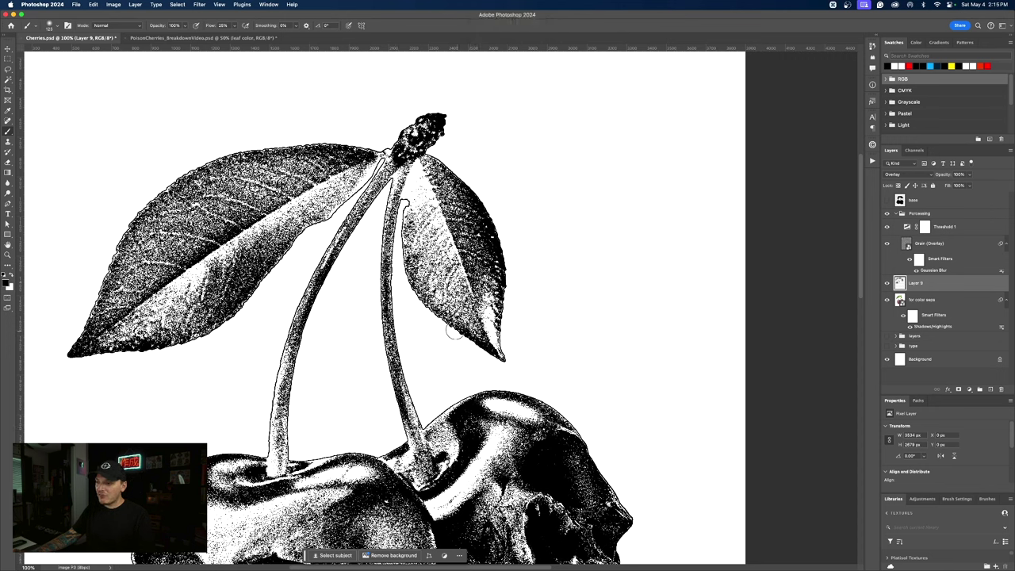
key(super+z)
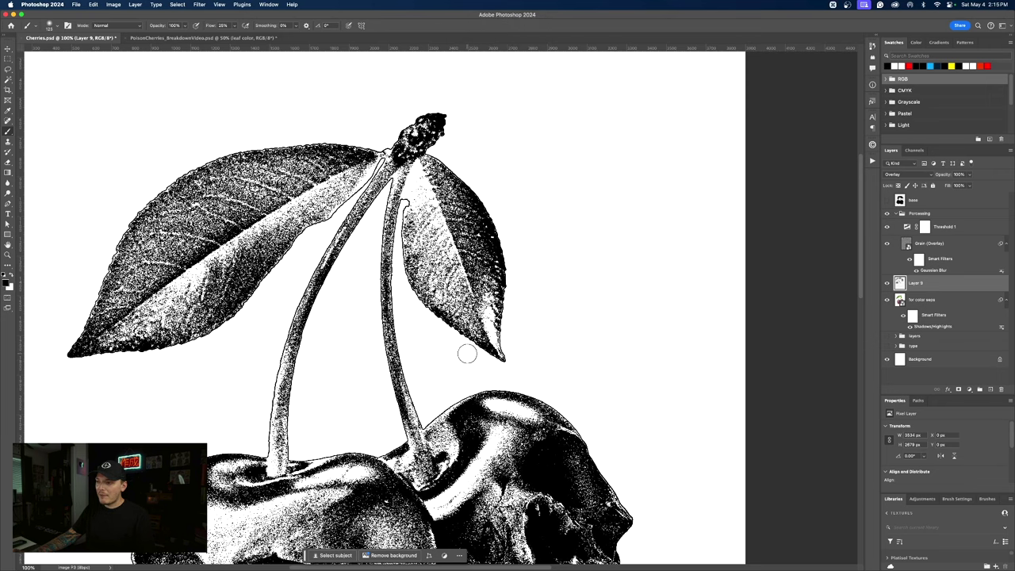
key(super+z)
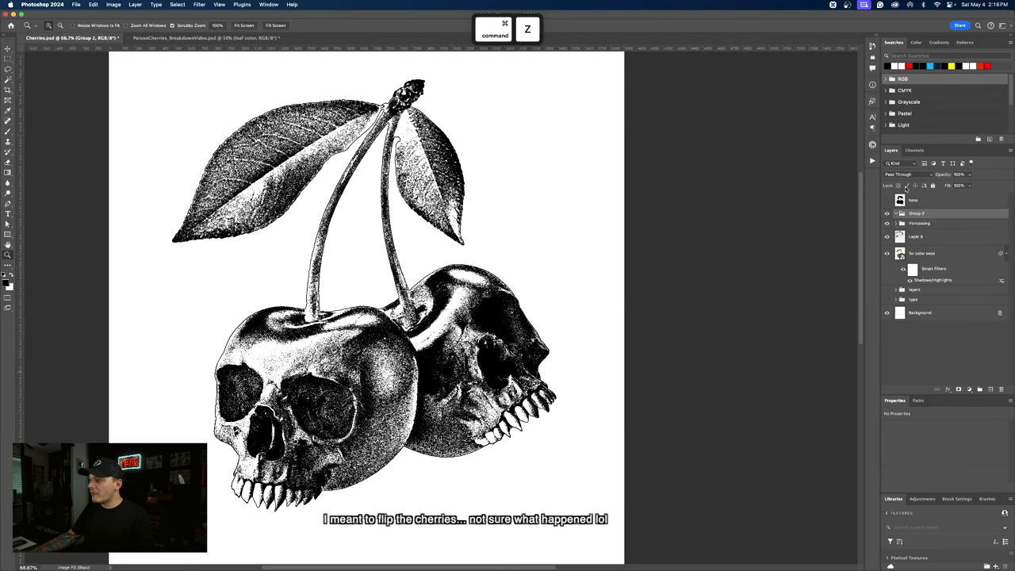
Rename the new group above the processing group as Colors.
text(Colors)
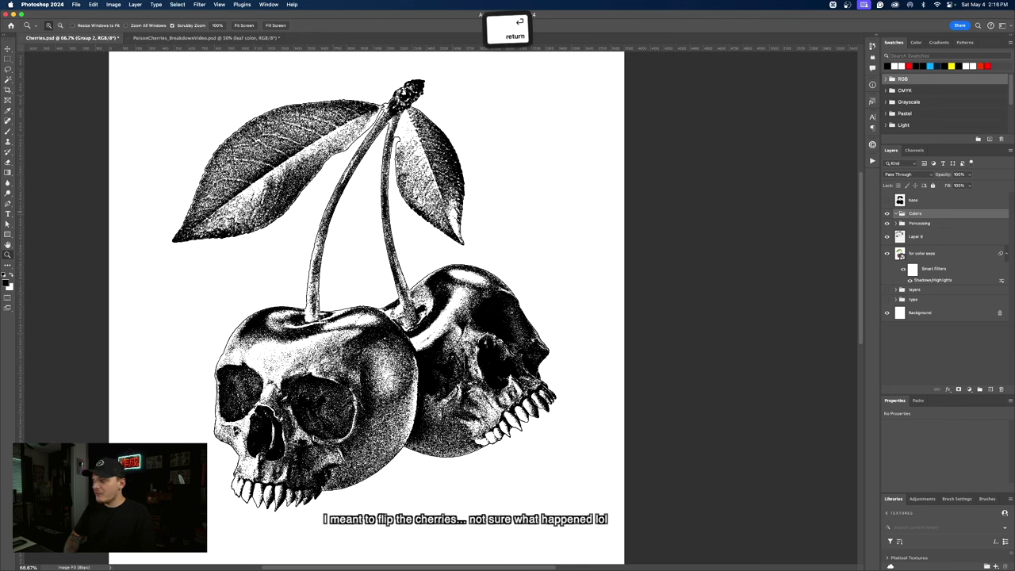
key(Return)
click(969, 389)
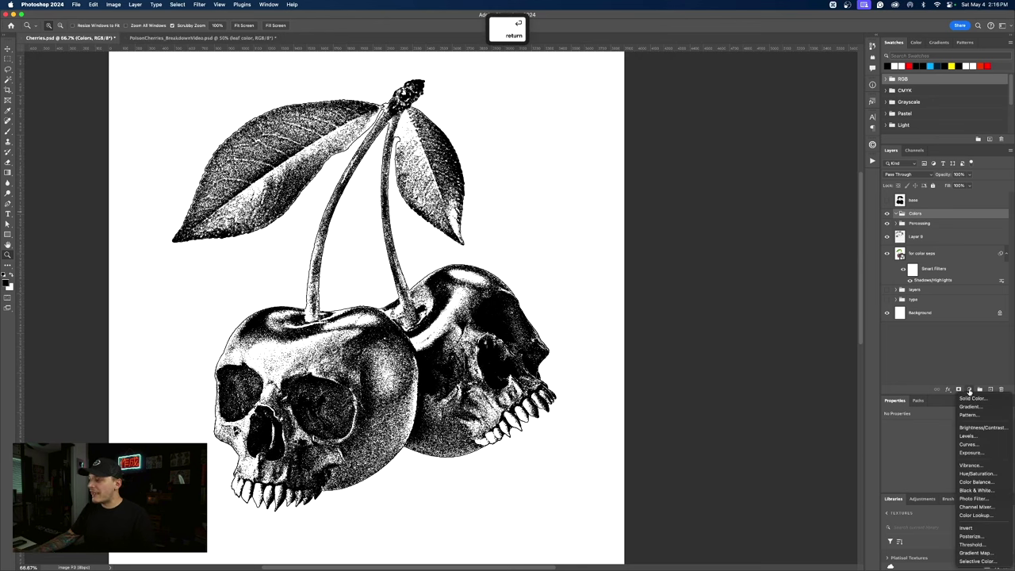
click(970, 398)
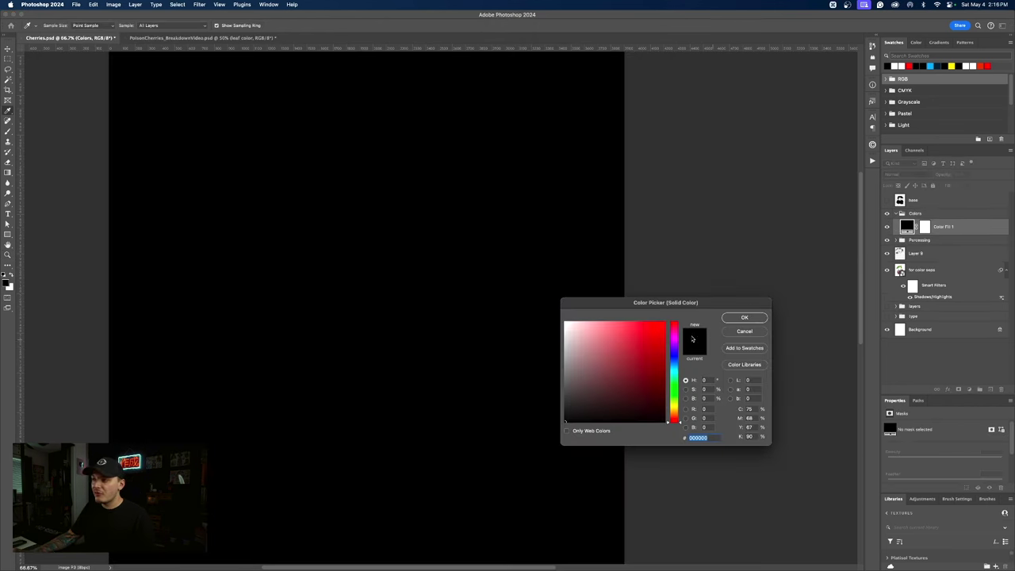
click(665, 326)
click(731, 330)
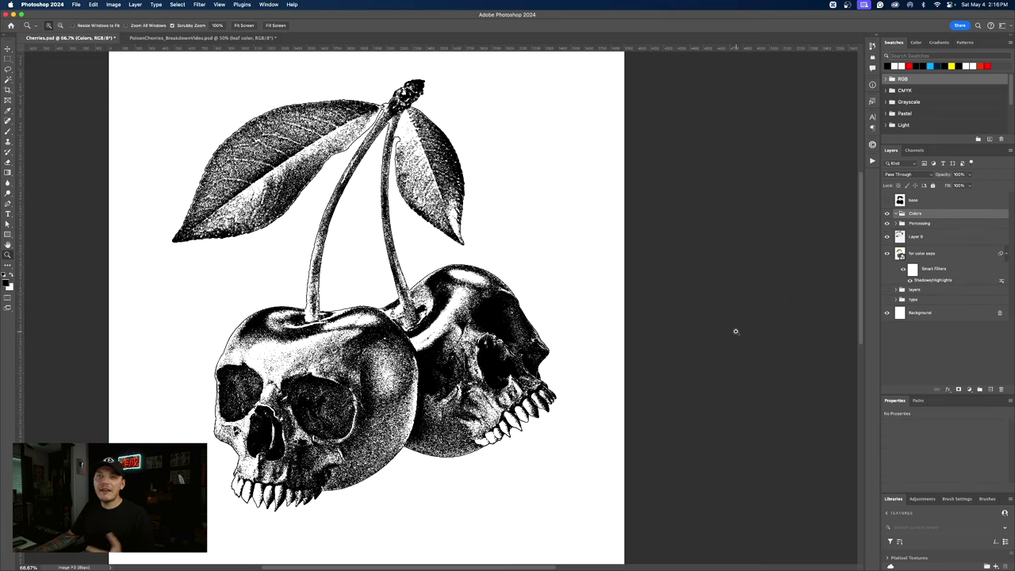
Add a Solid Color fill layer inside the Colors group using the light pink ed9f9f.
click(969, 389)
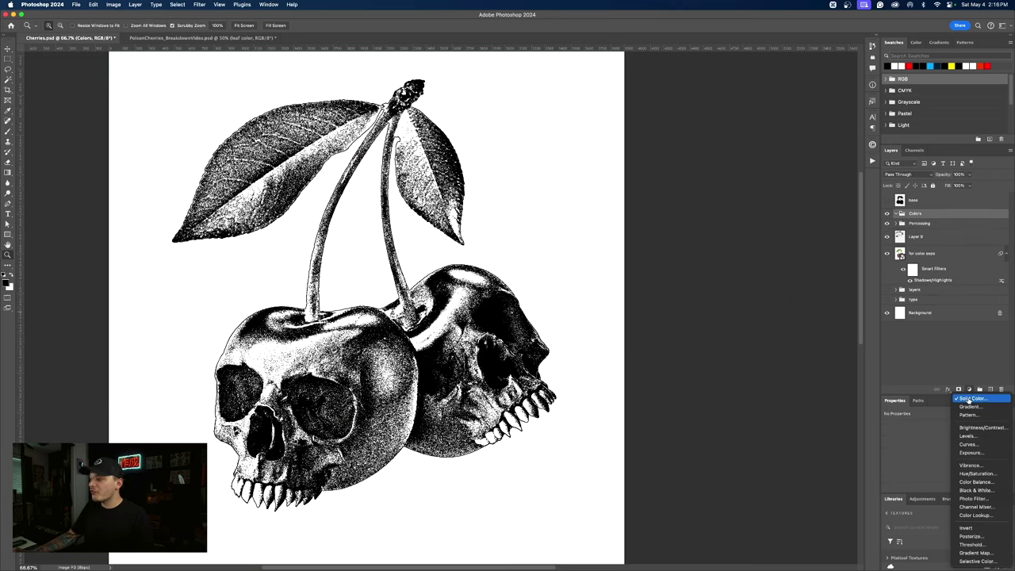
click(970, 398)
click(645, 339)
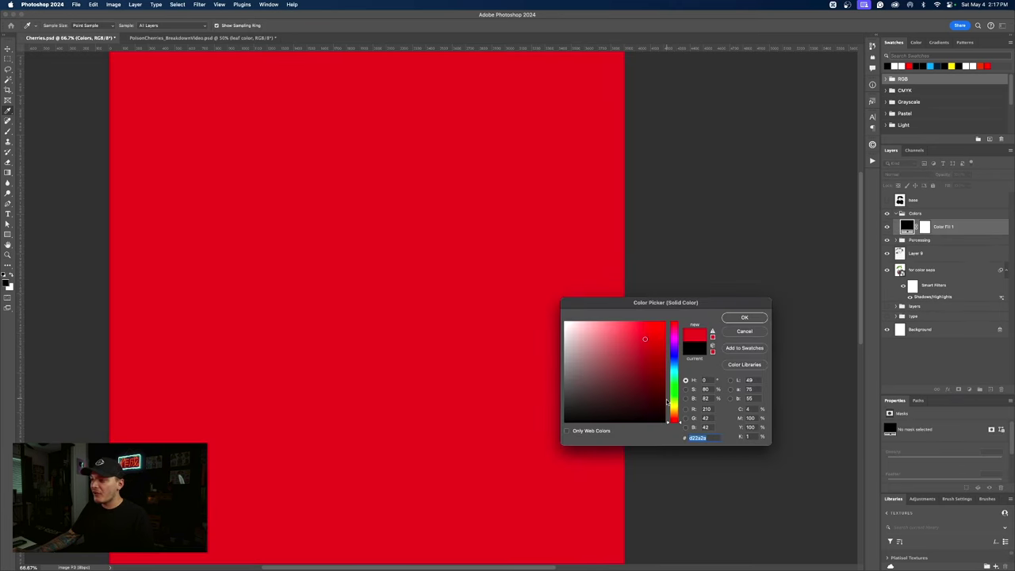
drag(671, 416, 678, 421)
drag(678, 421, 678, 424)
drag(611, 342, 597, 327)
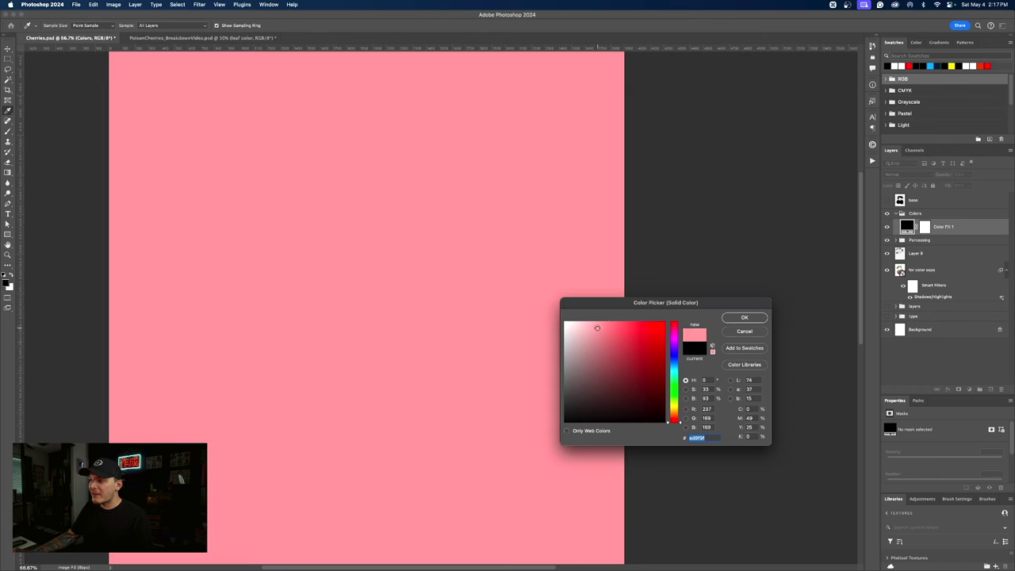
click(723, 317)
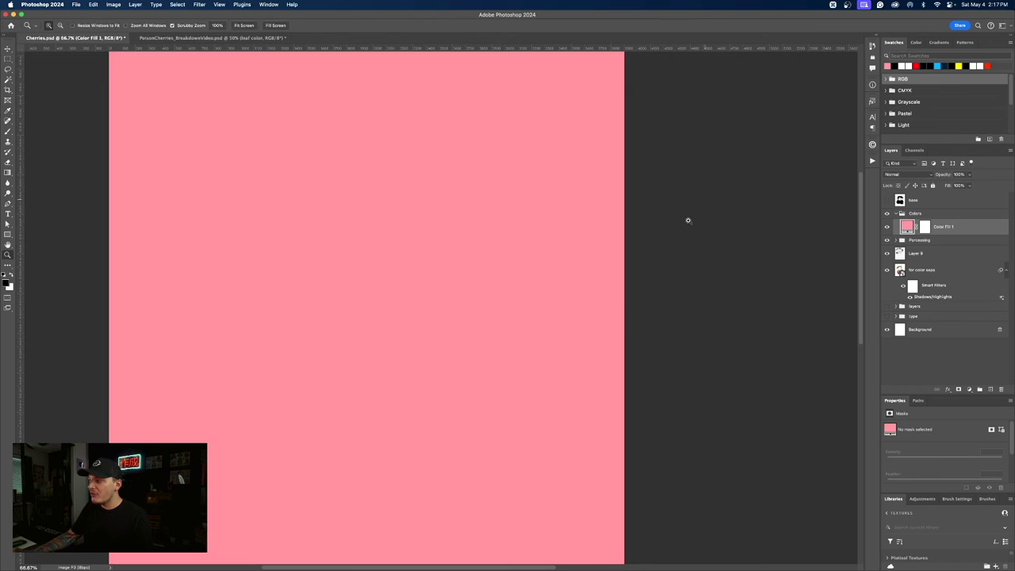
Set the pink color fill layer's blend mode to Multiply.
click(924, 227)
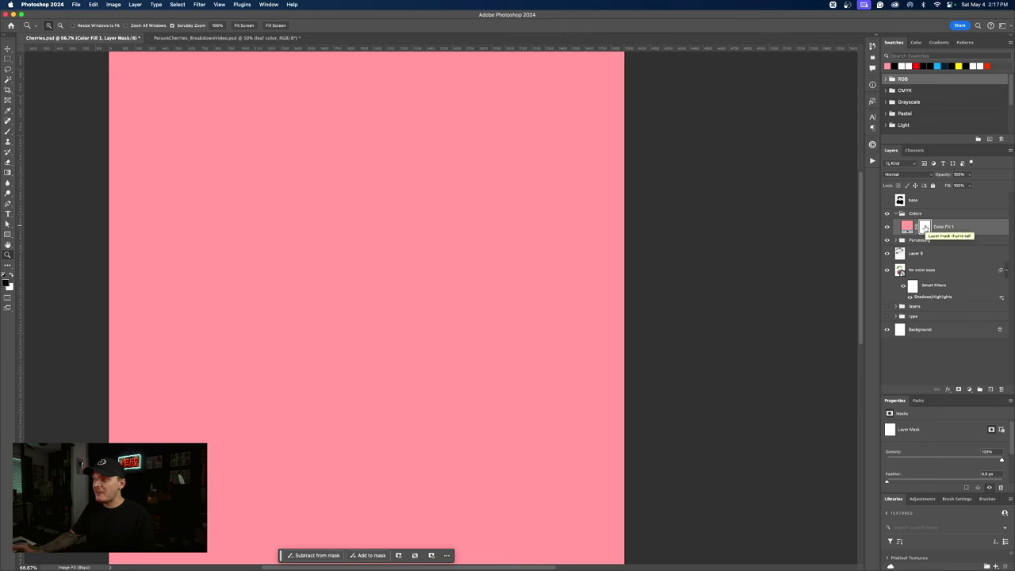
click(968, 231)
click(896, 174)
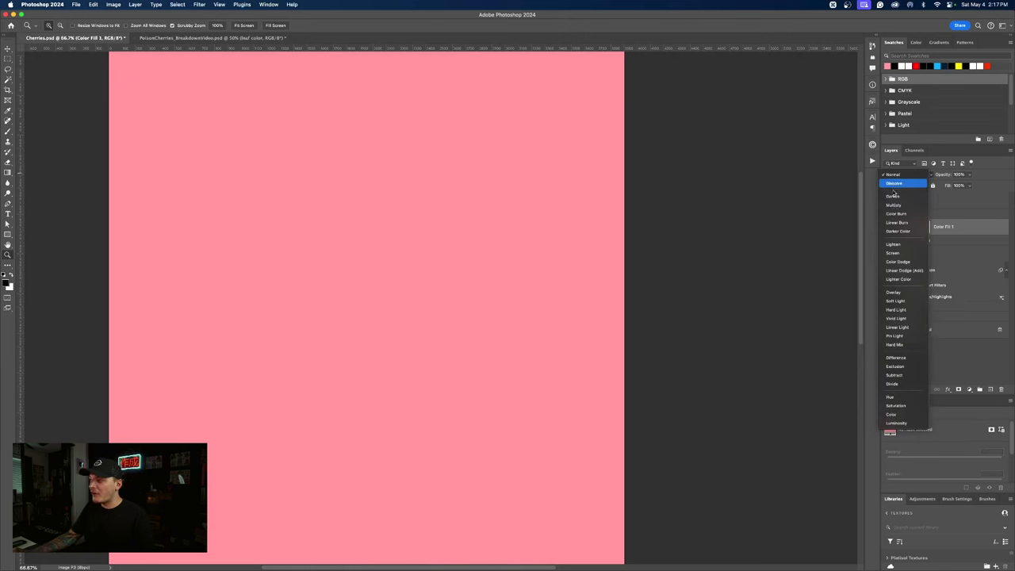
click(892, 208)
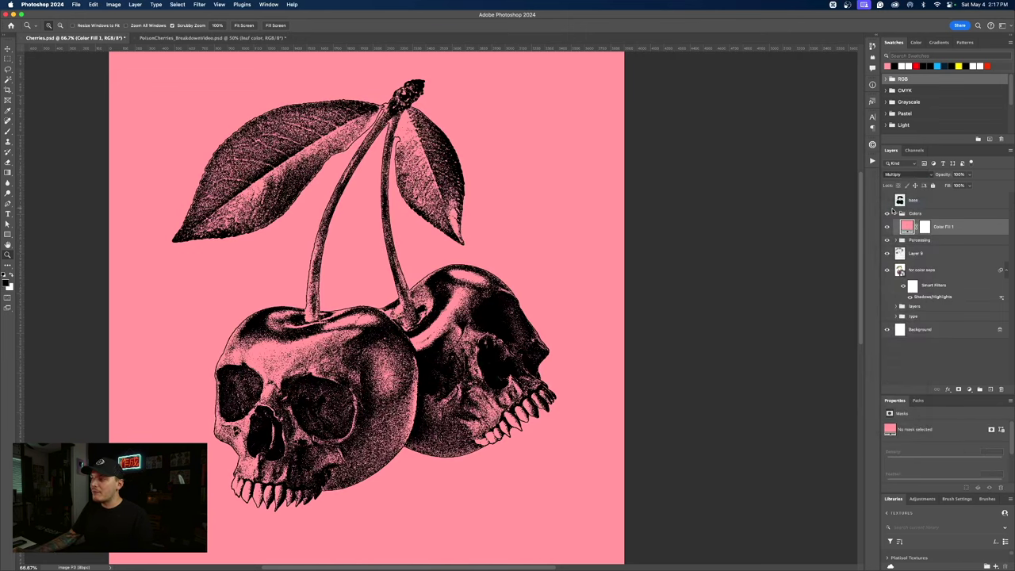
Select the Colors group, try loading the "base" layer's outline as a selection, and deselect it.
click(915, 216)
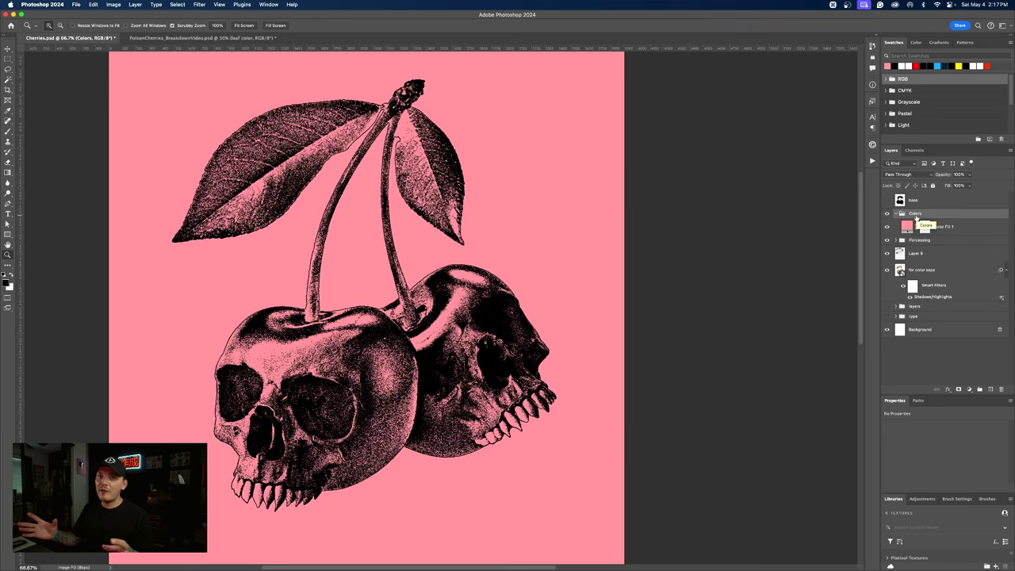
super+click(902, 203)
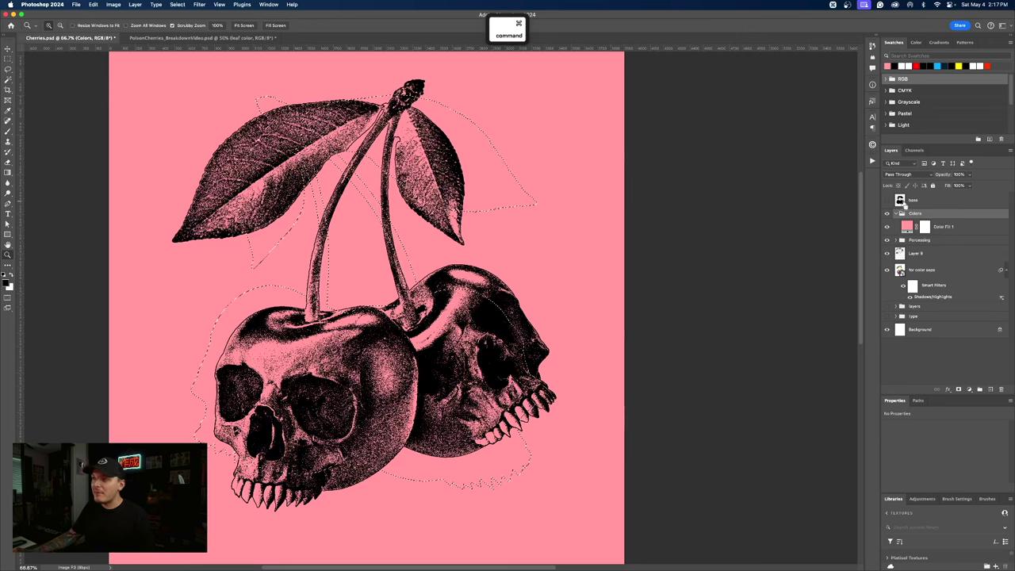
key(super+d)
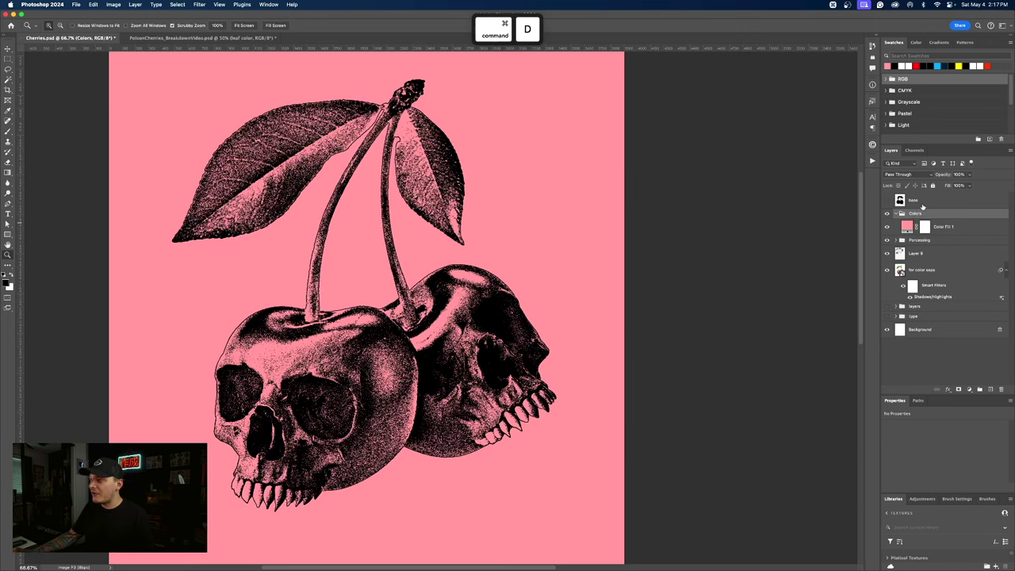
Show the "base" layer, flip its silhouette horizontally, and rotate it to line up with the cherry artwork.
click(923, 202)
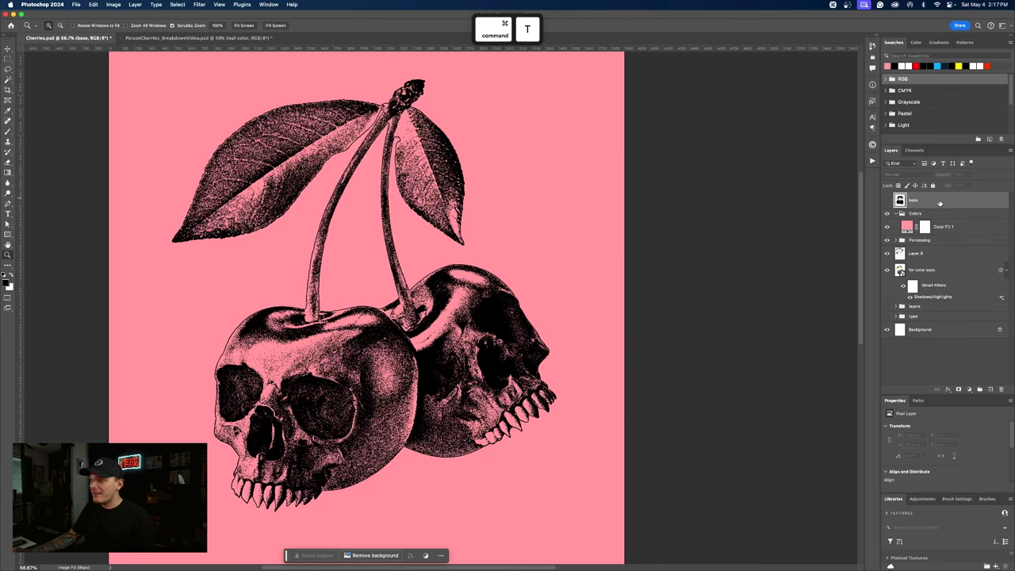
click(887, 200)
key(super+t)
right_click(415, 190)
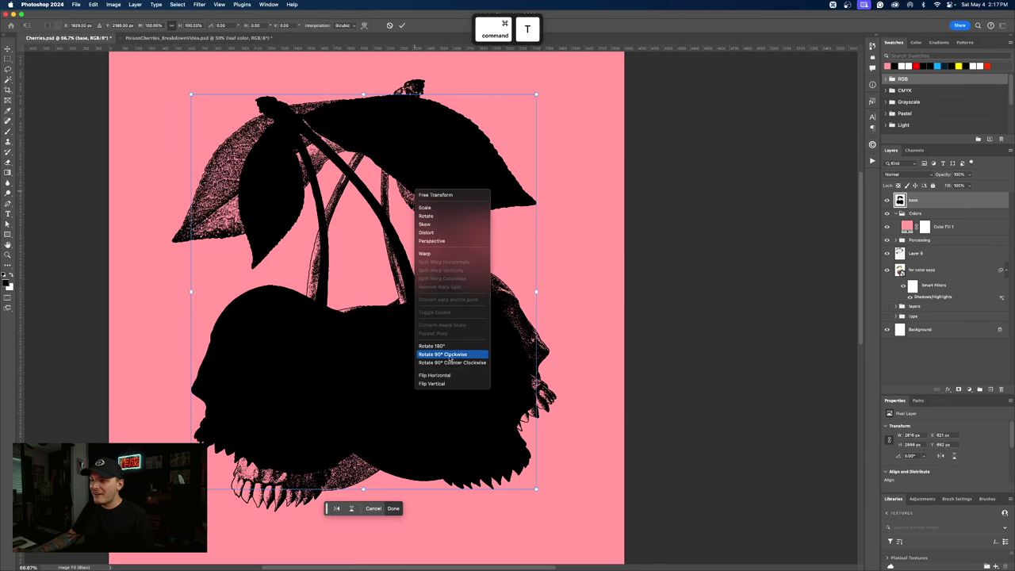
click(438, 376)
drag(617, 210, 595, 159)
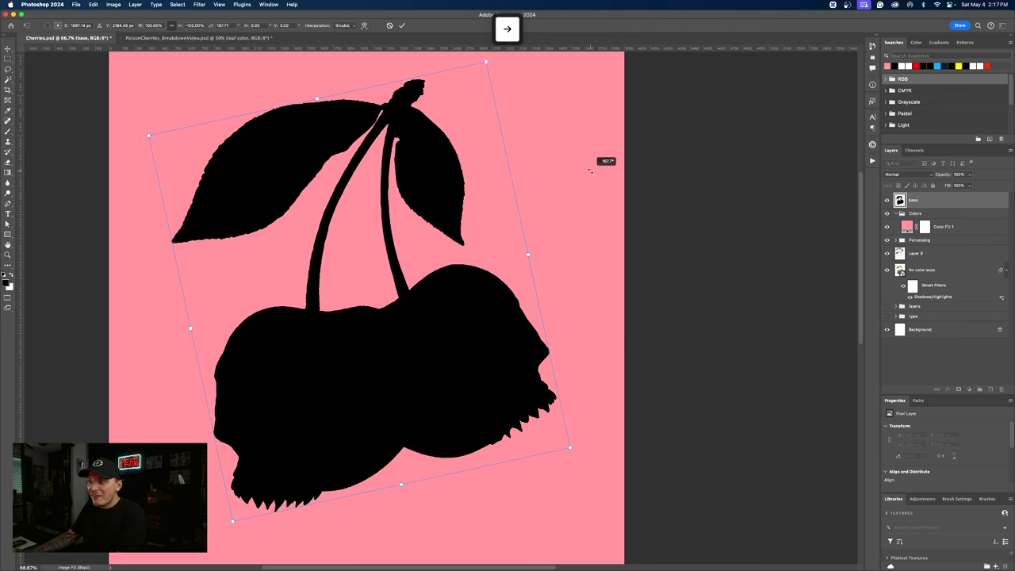
key(Return)
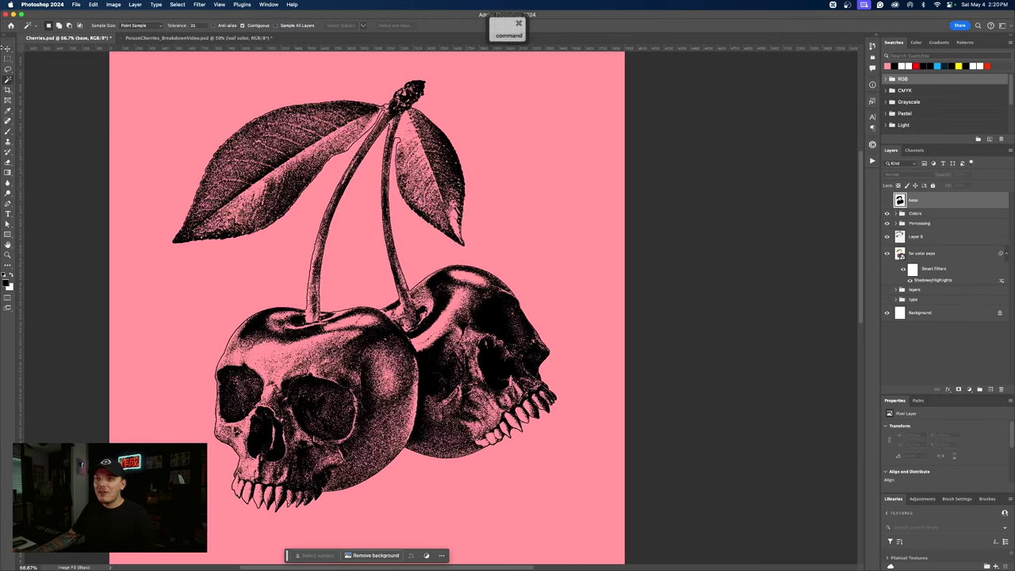
Load the "base" layer's outline as a selection and add it as a layer mask on the Colors group.
key(super)
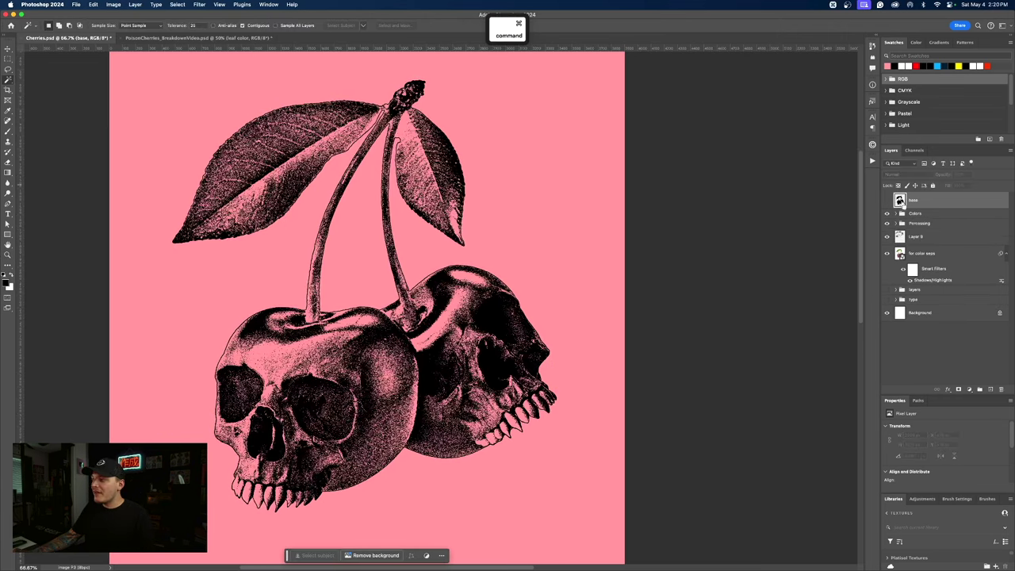
super+click(899, 201)
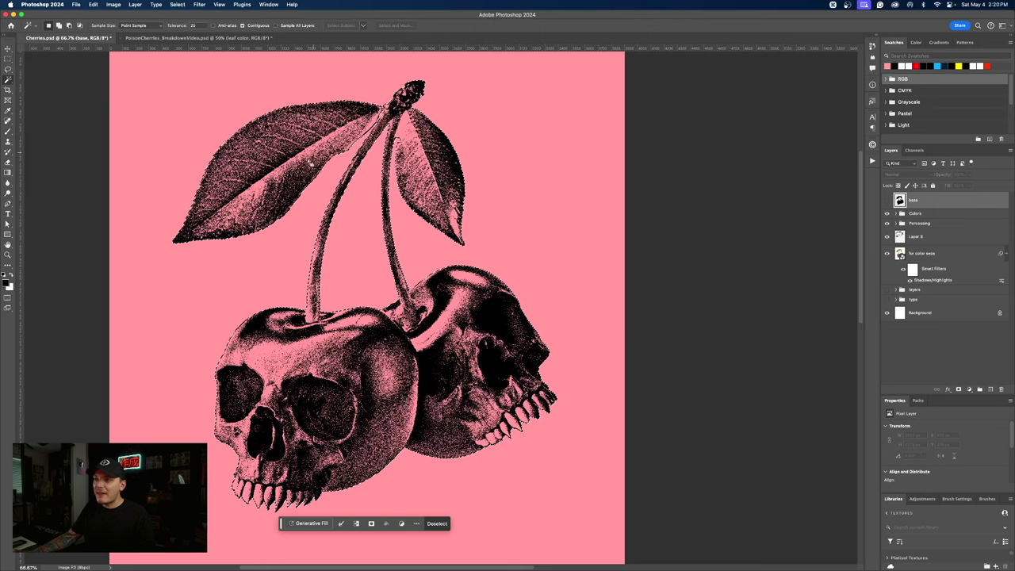
click(931, 213)
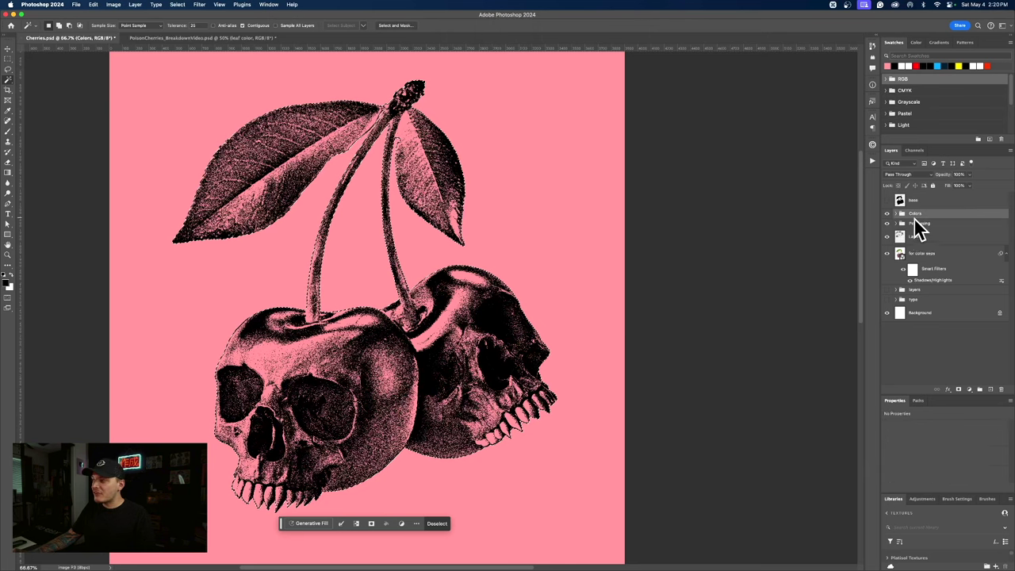
click(958, 389)
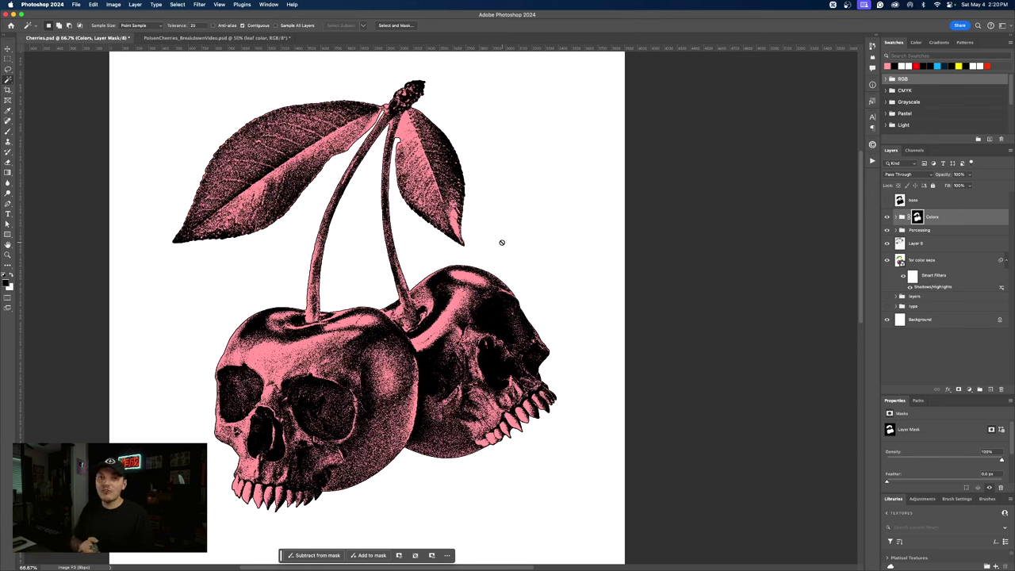
Try painting white on the Colors group's mask outside the smaller leaf with the Brush, and undo the stroke.
key(b)
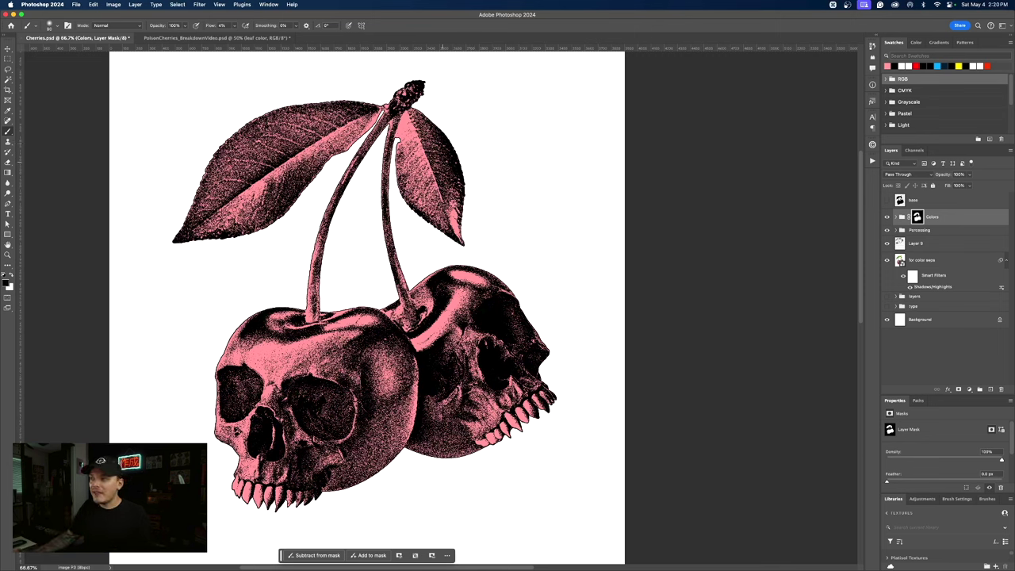
key(x)
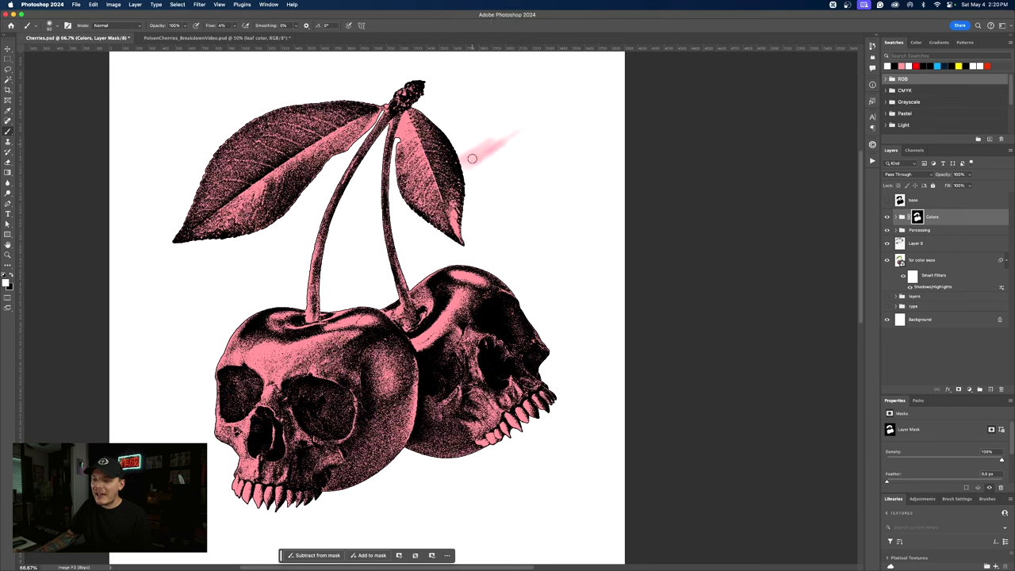
key(bracketright)
key(bracketright)
key(bracketright)
key(bracketright)
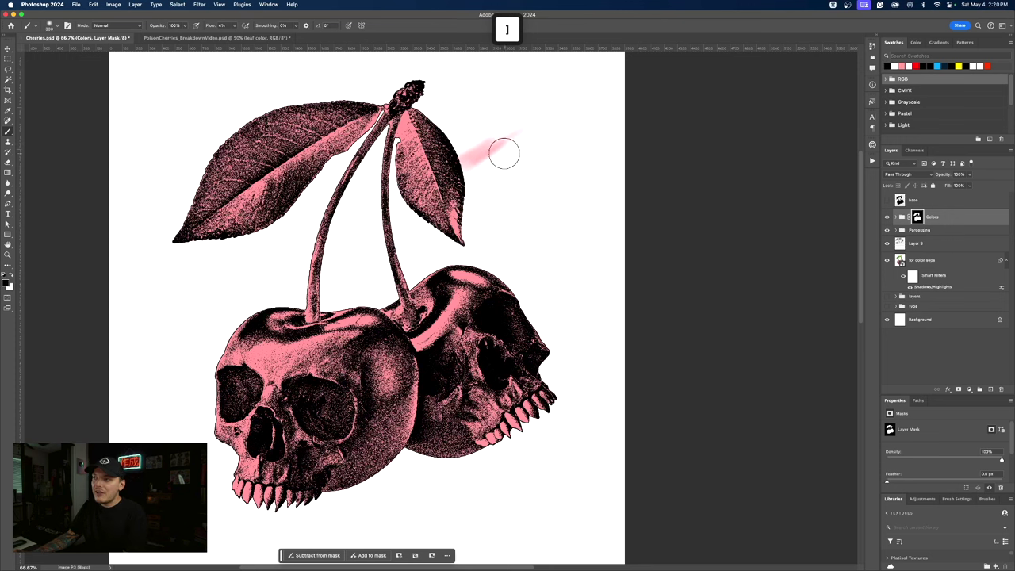
key(super+z)
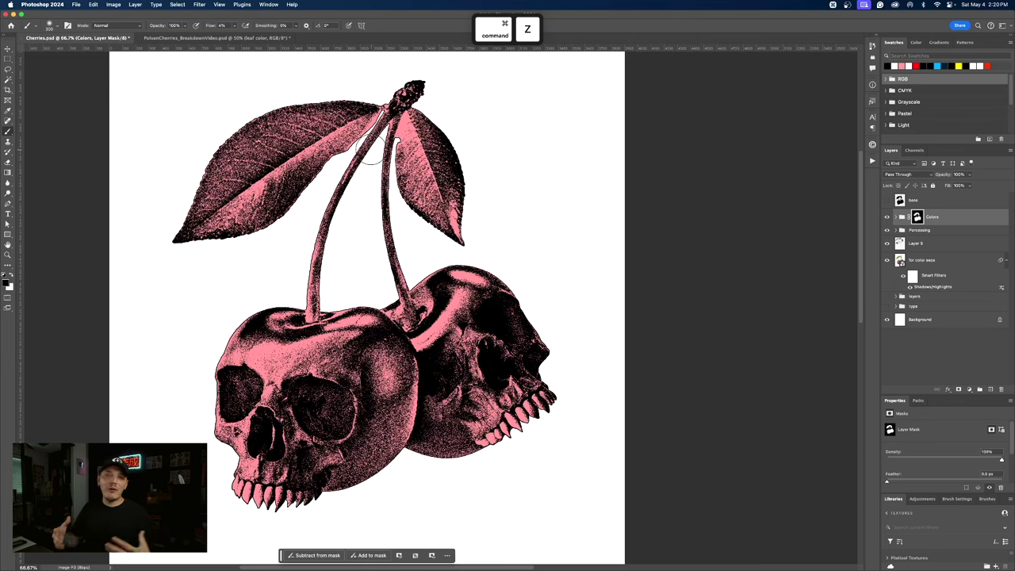
key(super+z)
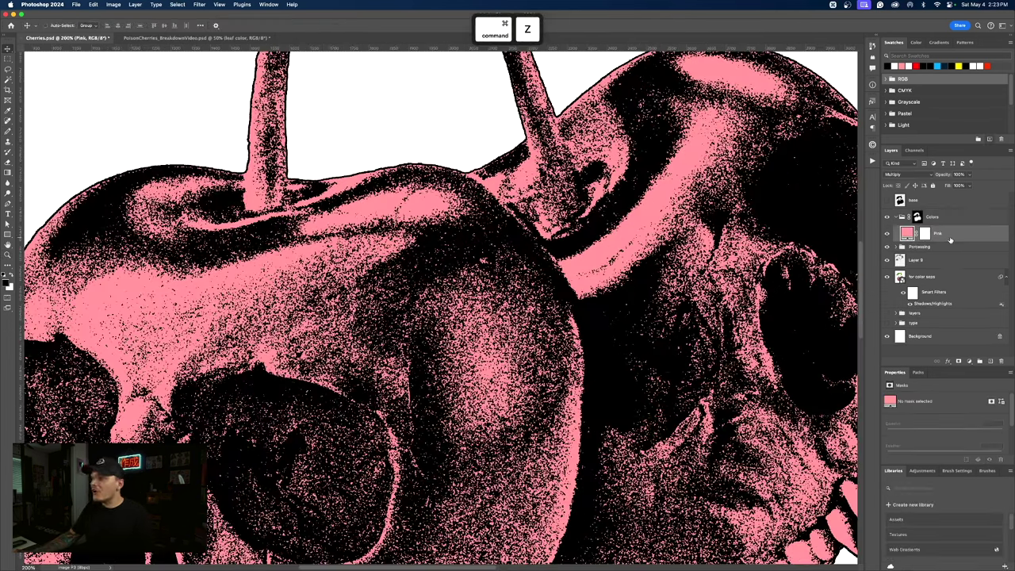
Duplicate the Pink color fill layer twice and hide both copies.
key(super+j)
key(super+j)
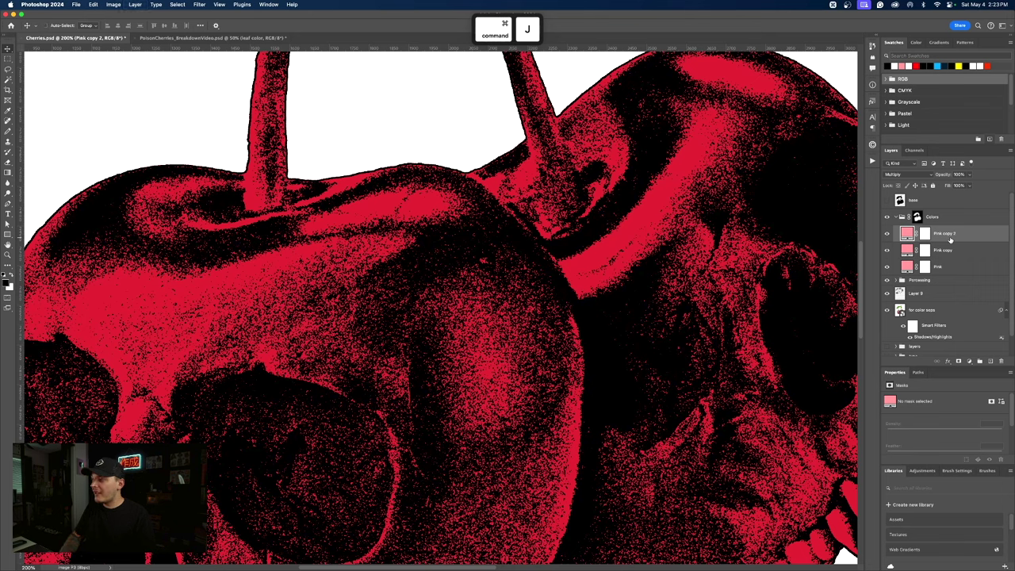
click(888, 233)
click(887, 250)
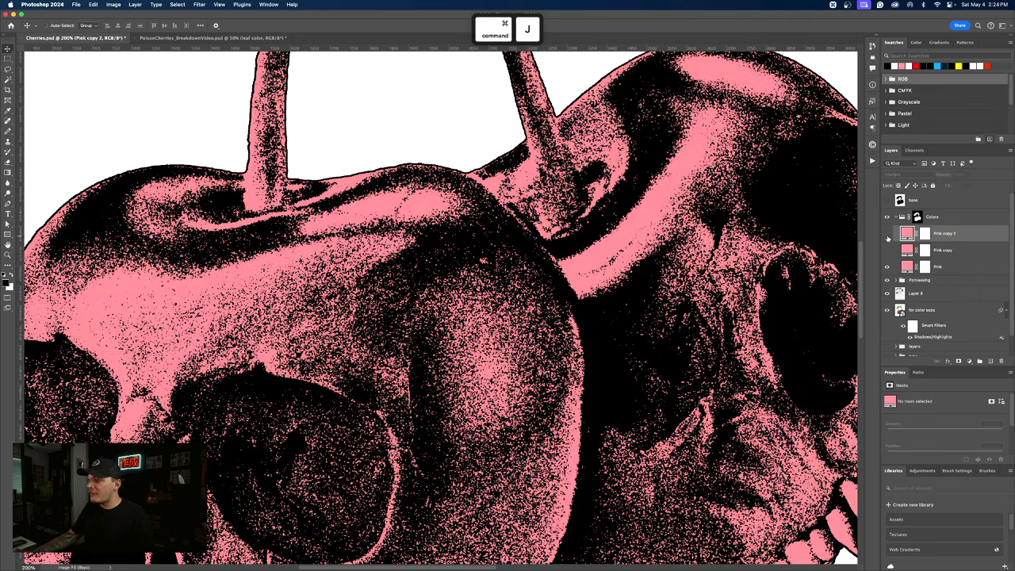
Rename the first Pink copy as Green and delete the second copy.
double_click(943, 250)
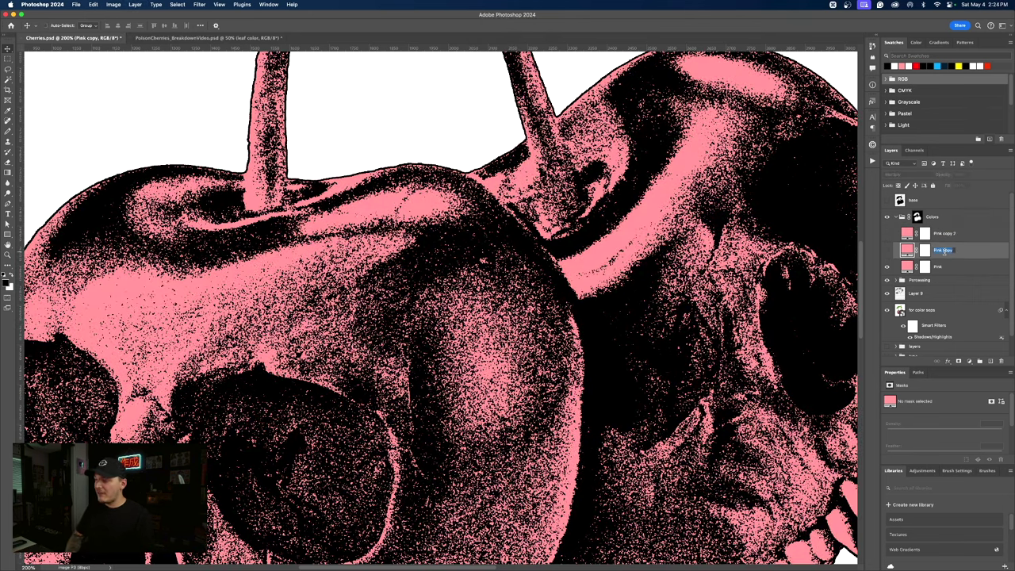
text(Green)
key(Return)
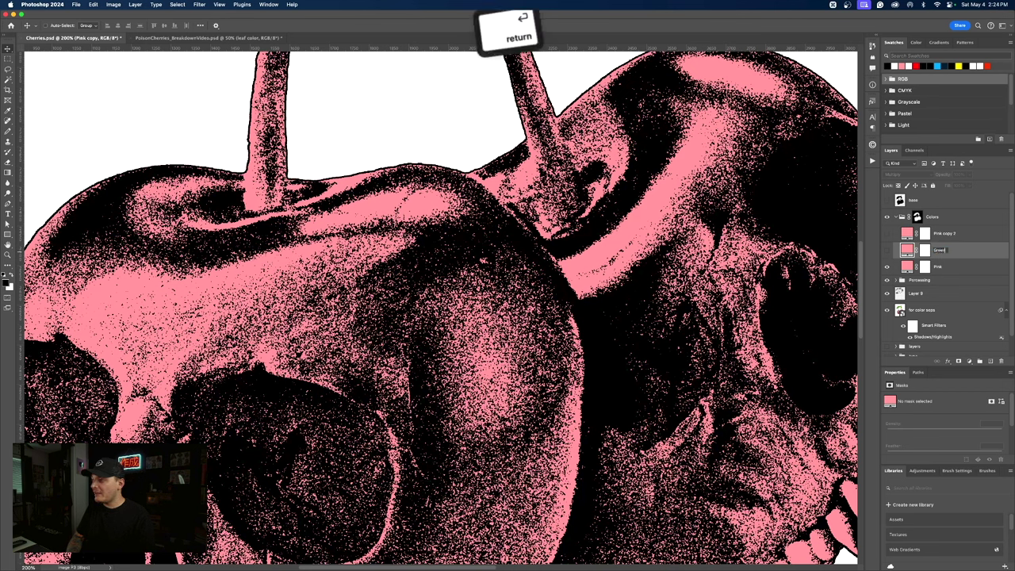
click(952, 239)
key(BackSpace)
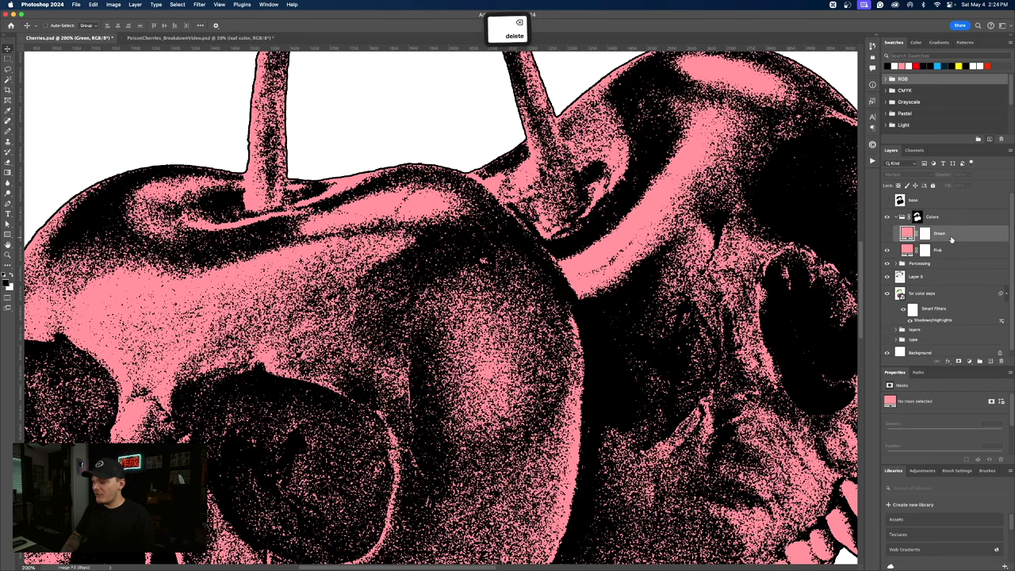
Change the Green fill layer's color to a light green.
drag(951, 239, 903, 235)
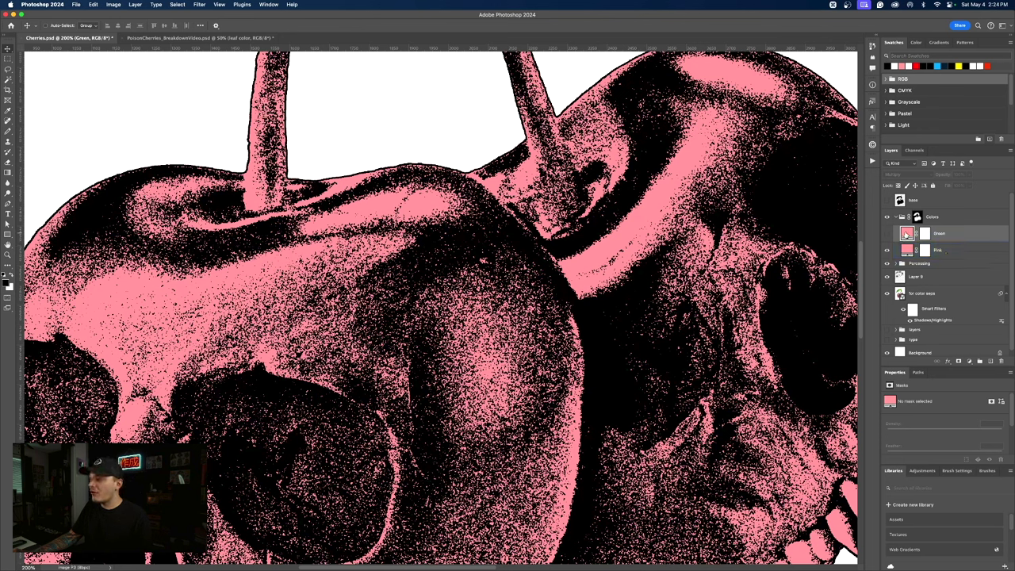
double_click(906, 233)
drag(605, 214, 606, 222)
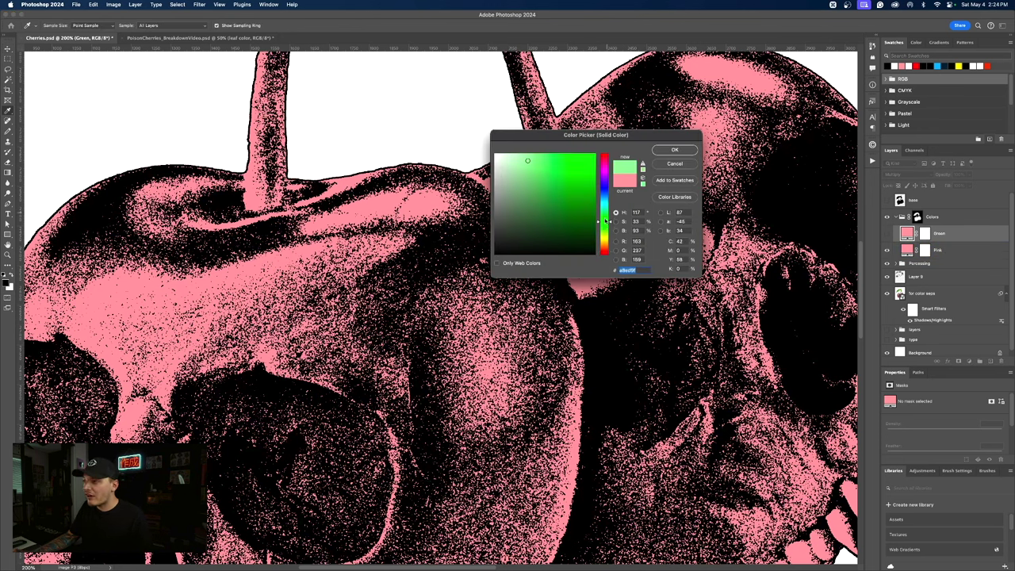
drag(527, 160, 530, 161)
click(684, 152)
Invert the Pink layer's mask to black and paint white over the skull cherries to reveal the pink with the Pencil tool.
click(940, 250)
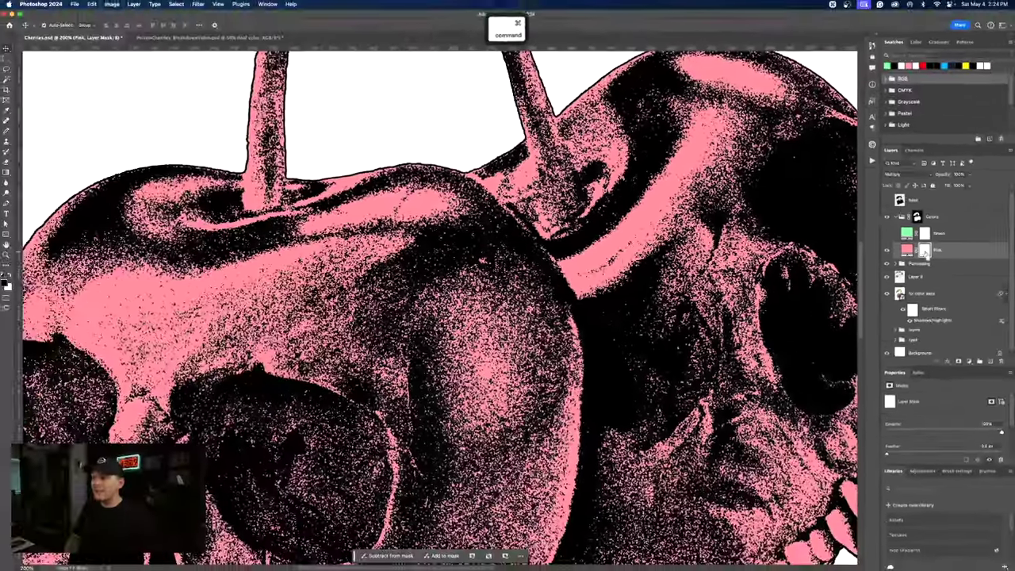
key(super+i)
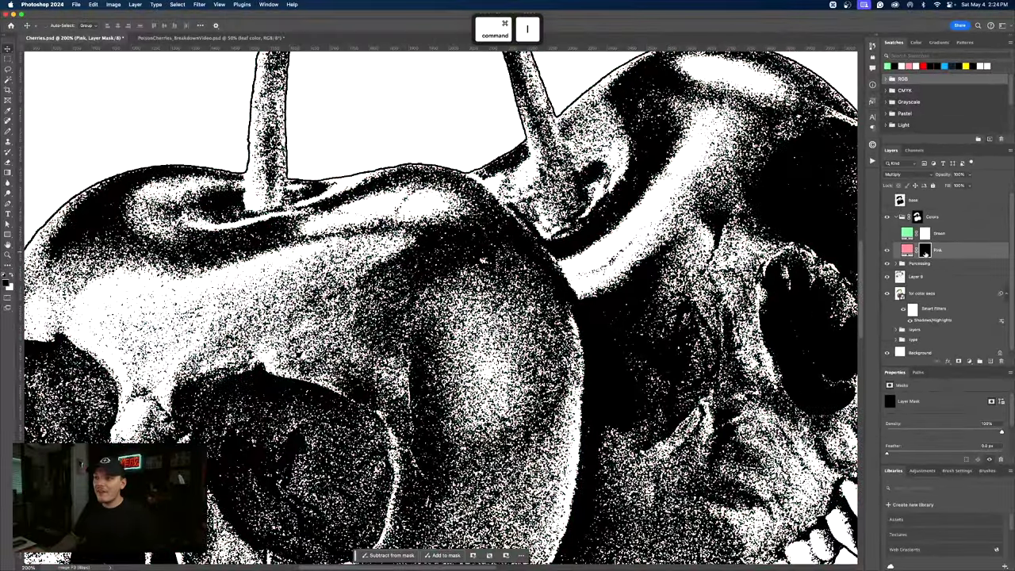
click(8, 131)
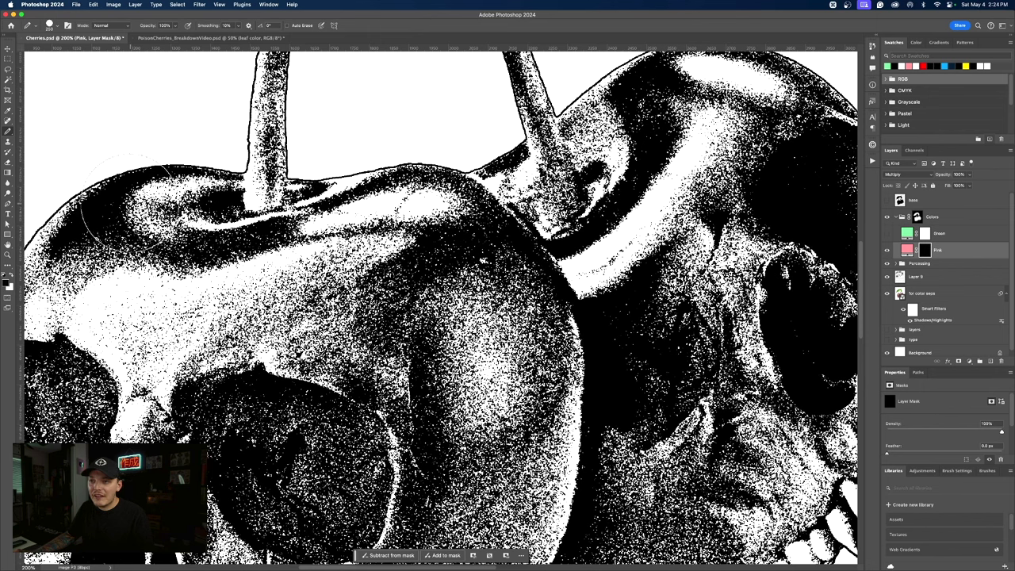
key(x)
mouse_move(131, 212)
mouse_down()
mouse_move(137, 260)
mouse_move(143, 199)
mouse_move(171, 210)
mouse_move(198, 202)
mouse_move(188, 187)
mouse_move(214, 207)
mouse_move(190, 203)
mouse_move(223, 262)
mouse_move(274, 264)
mouse_up()
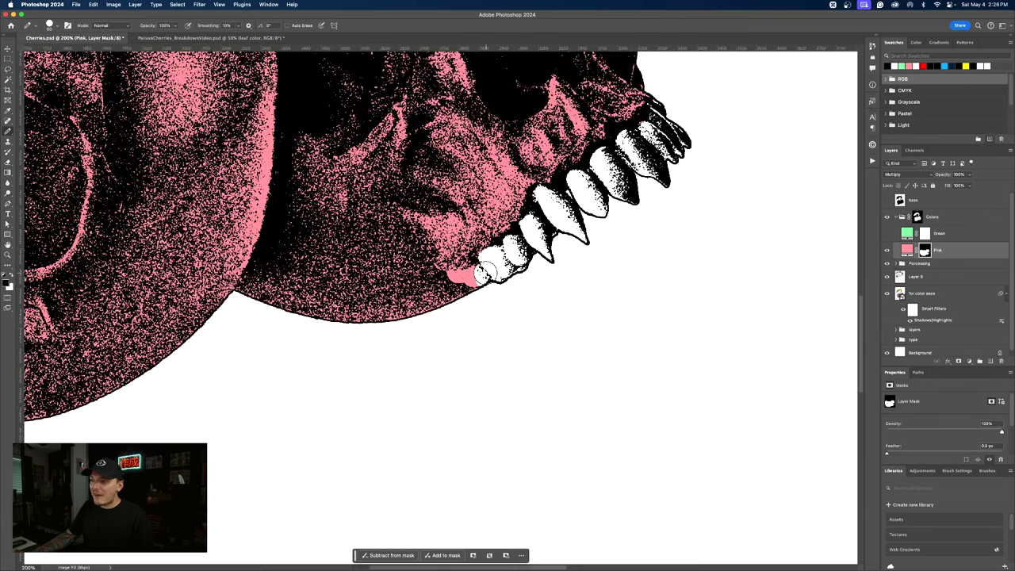
Paint black on the Pink mask with a smaller tip to remove the pink from the rear skull's remaining teeth.
key(bracketleft)
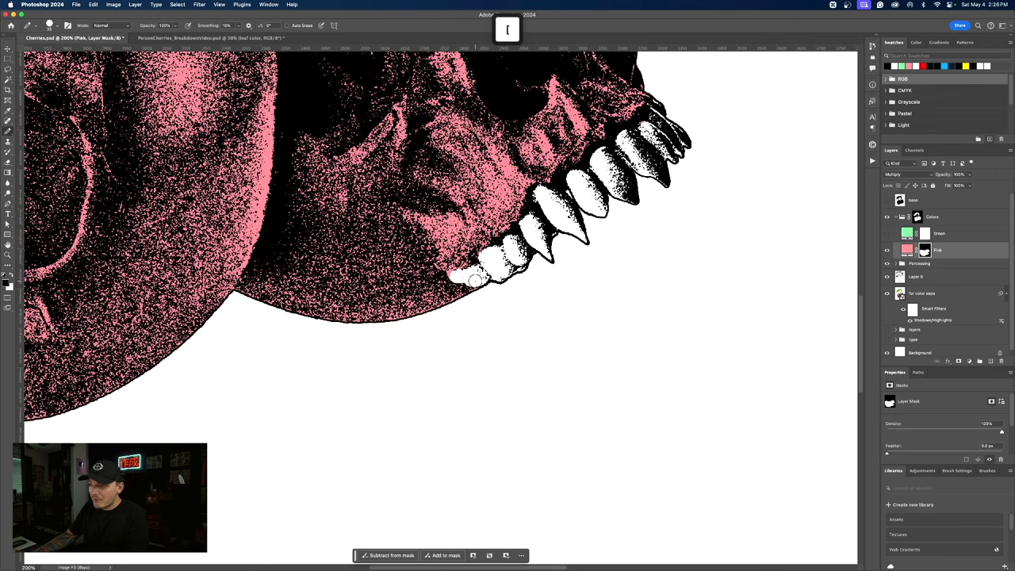
key(bracketleft)
key(bracketleft)
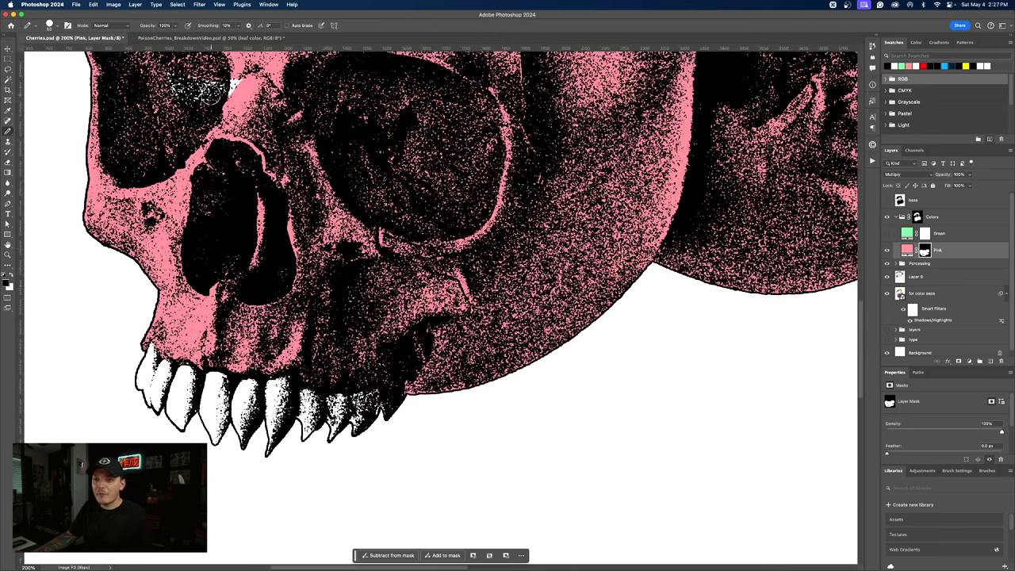
Switch to white and paint the pink back into the front skull's smaller eye socket on the Pink mask.
key(x)
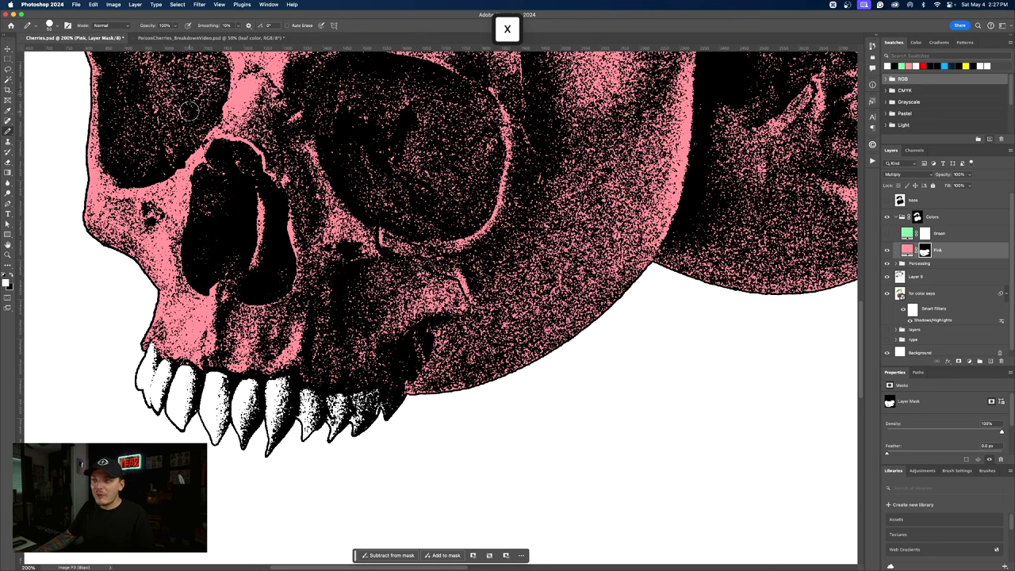
key(x)
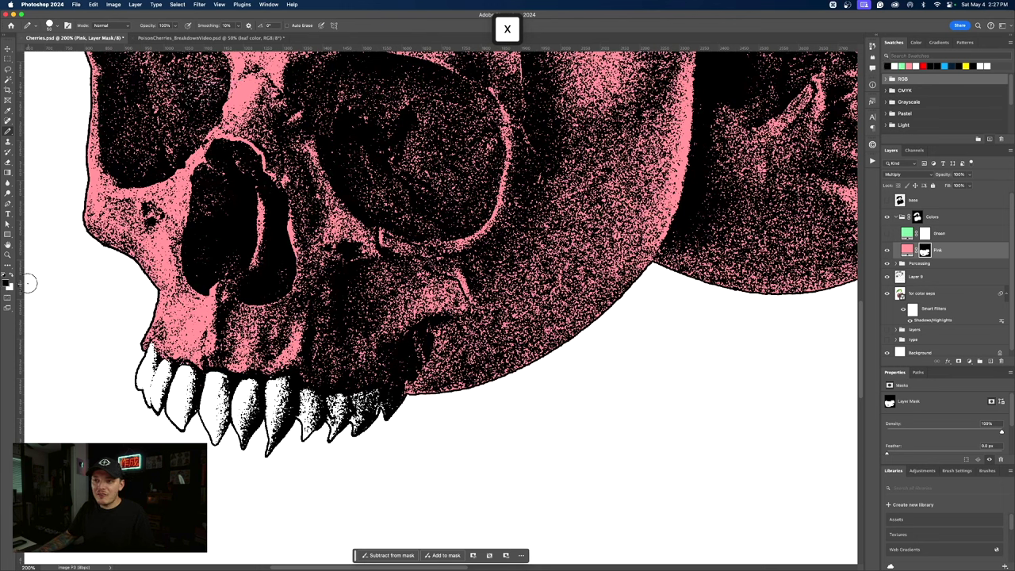
key(x)
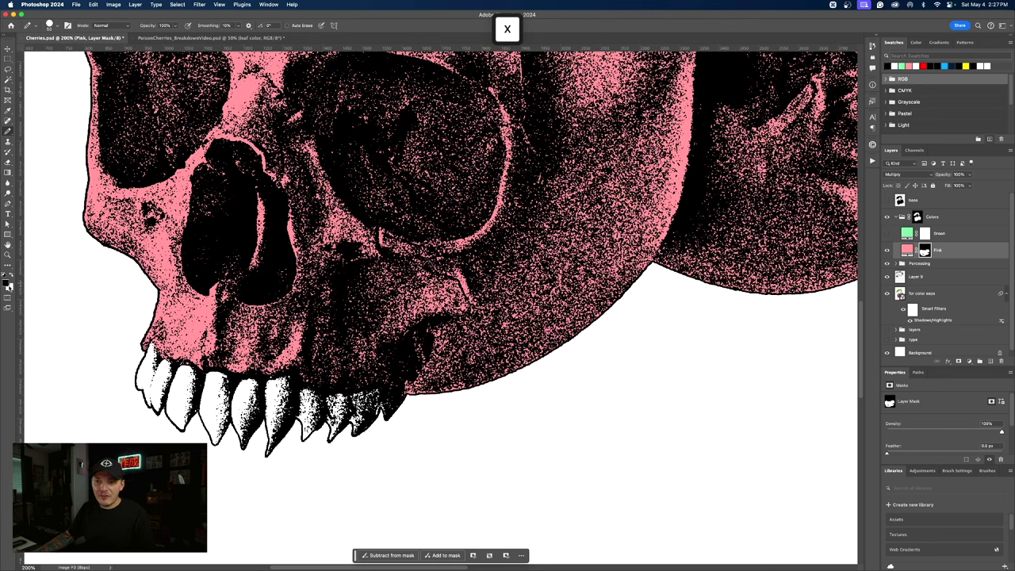
key(x)
key(x)
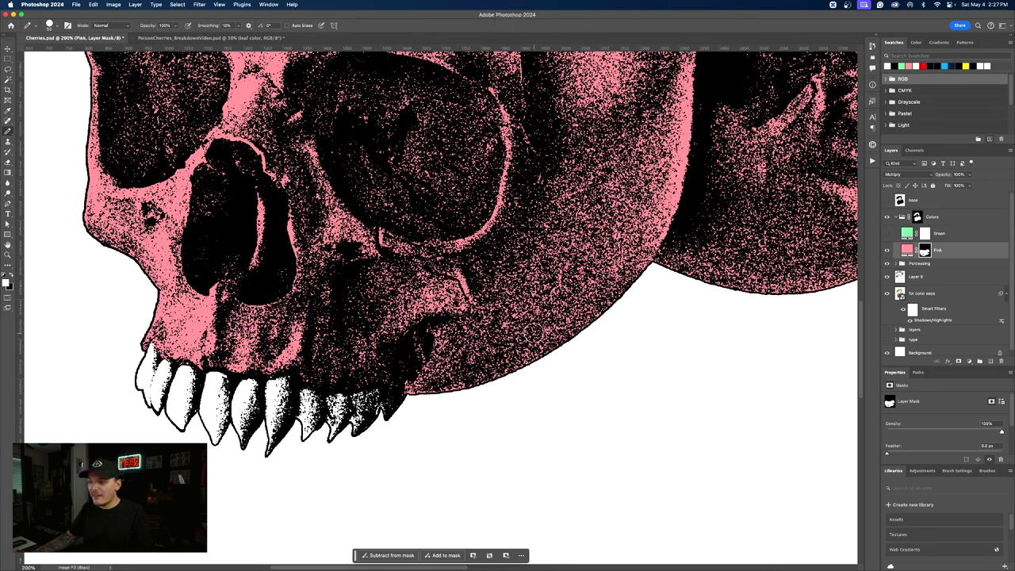
key(z)
key(alt)
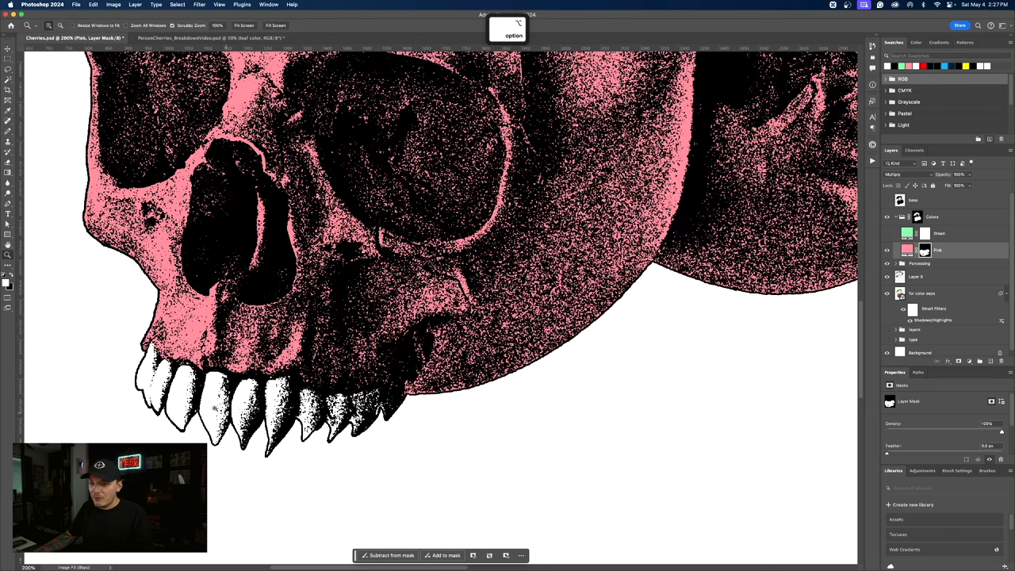
key(b)
key(super+z)
key(x)
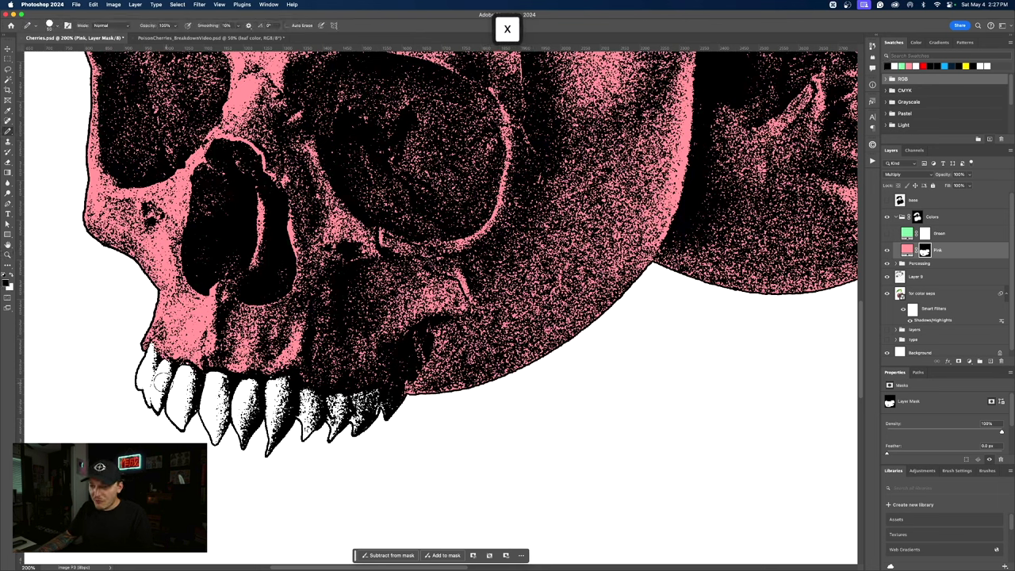
Make the Green color fill layer visible and select its layer mask.
key(super+minus)
key(super+minus)
drag(416, 147, 378, 250)
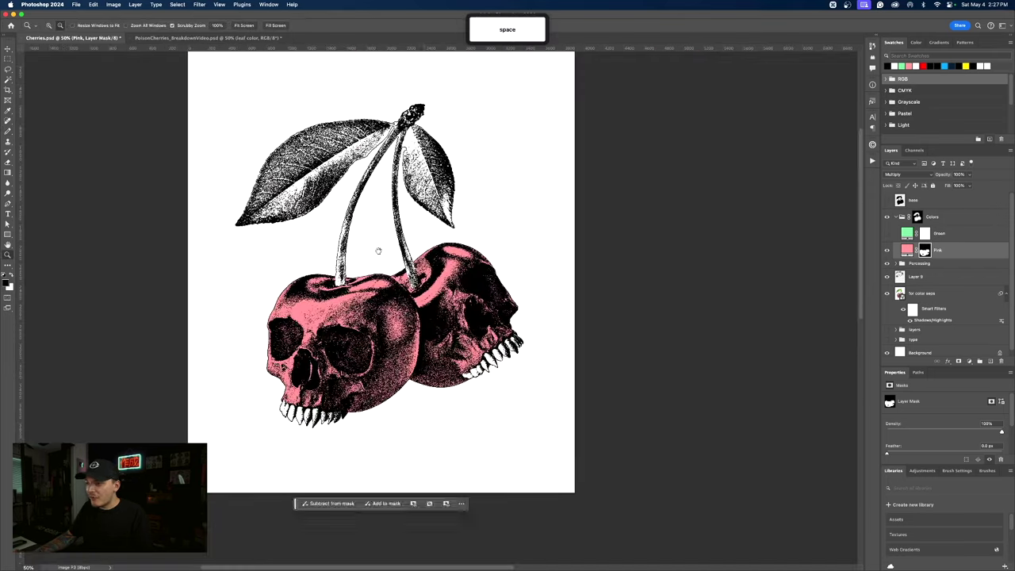
click(381, 198)
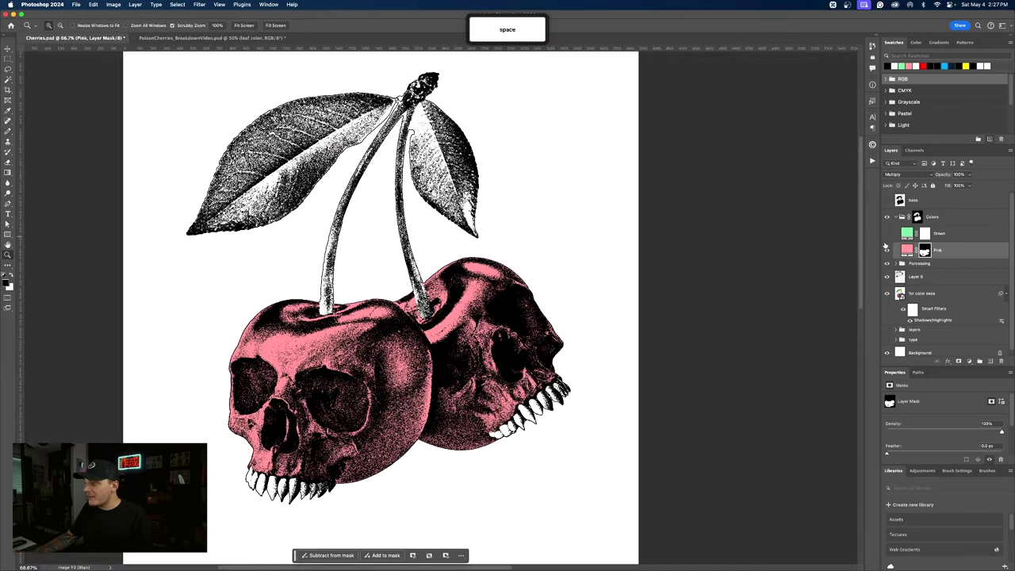
click(886, 233)
click(924, 233)
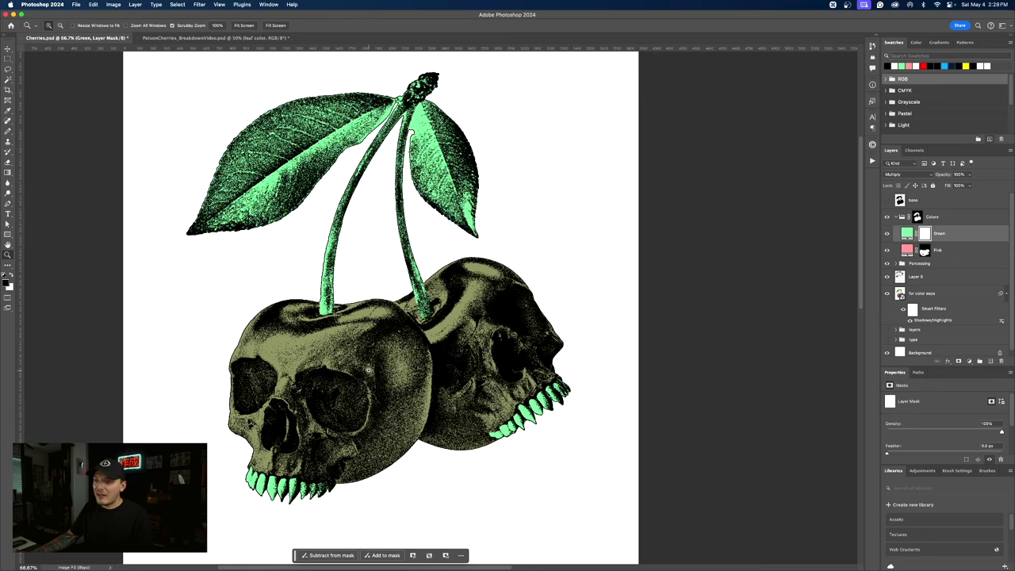
Examine up close and at full view how the Green fill blends with the Pink fill on the skull cherries.
click(313, 380)
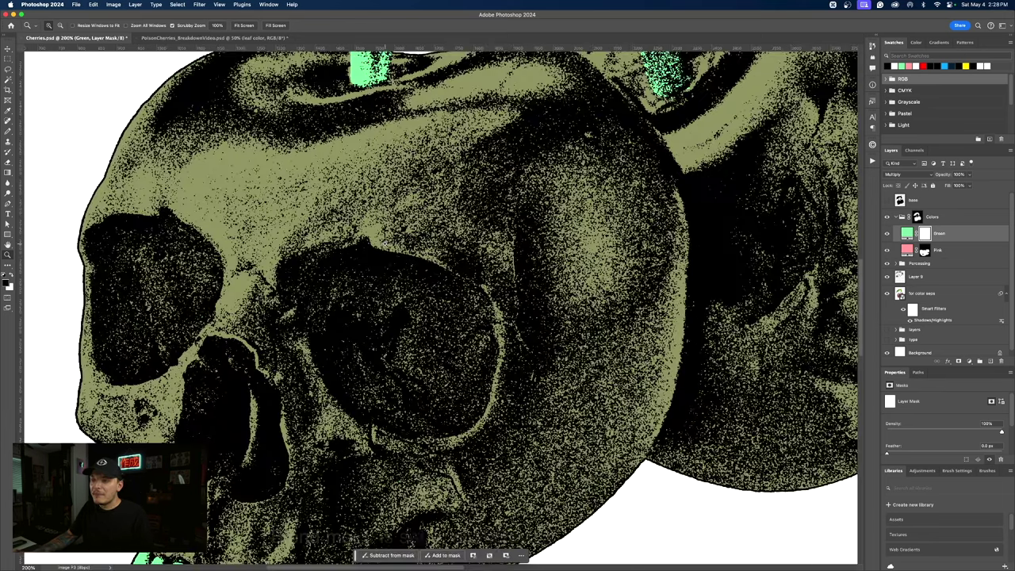
alt+click(392, 197)
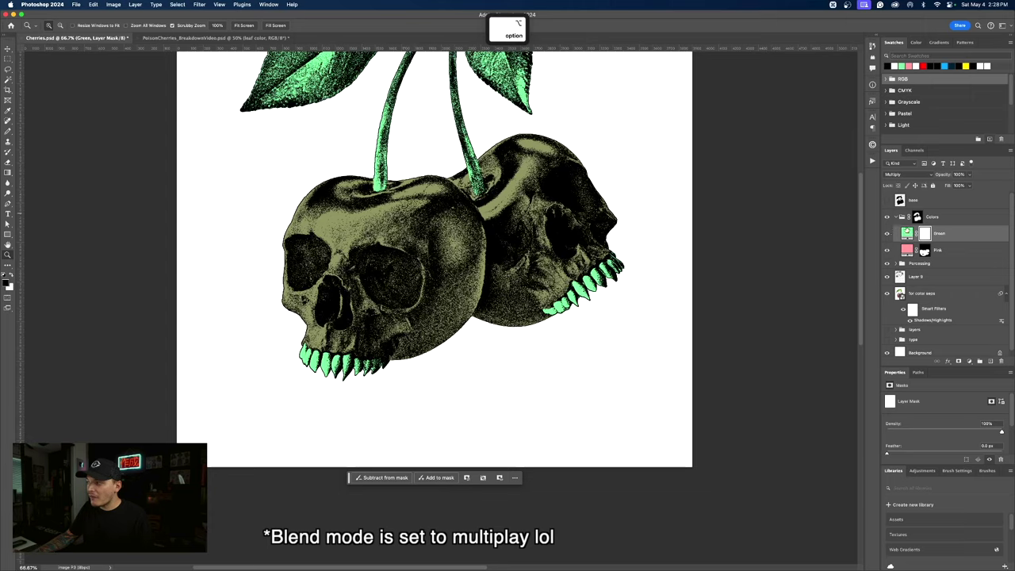
click(449, 201)
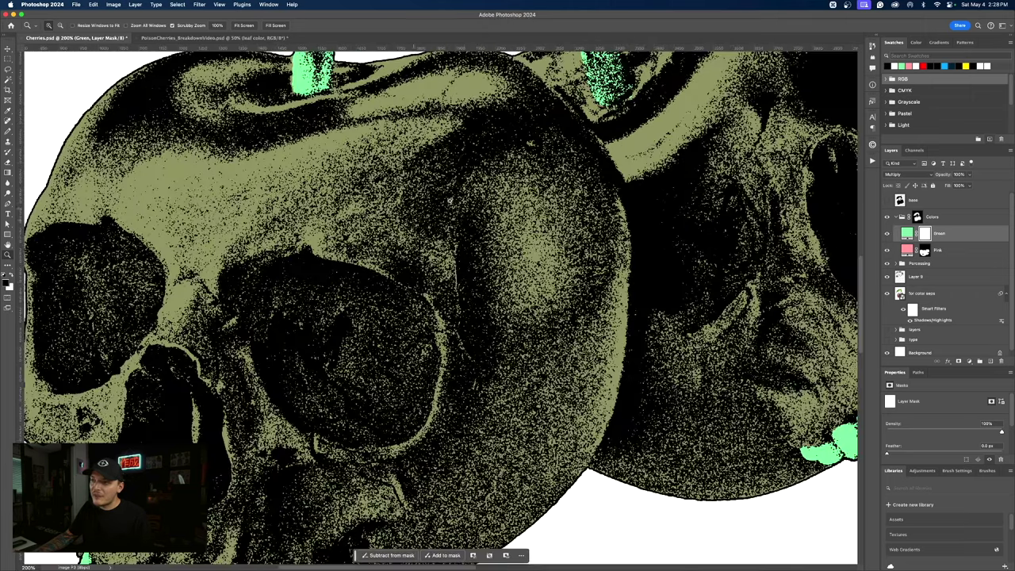
alt+click(460, 346)
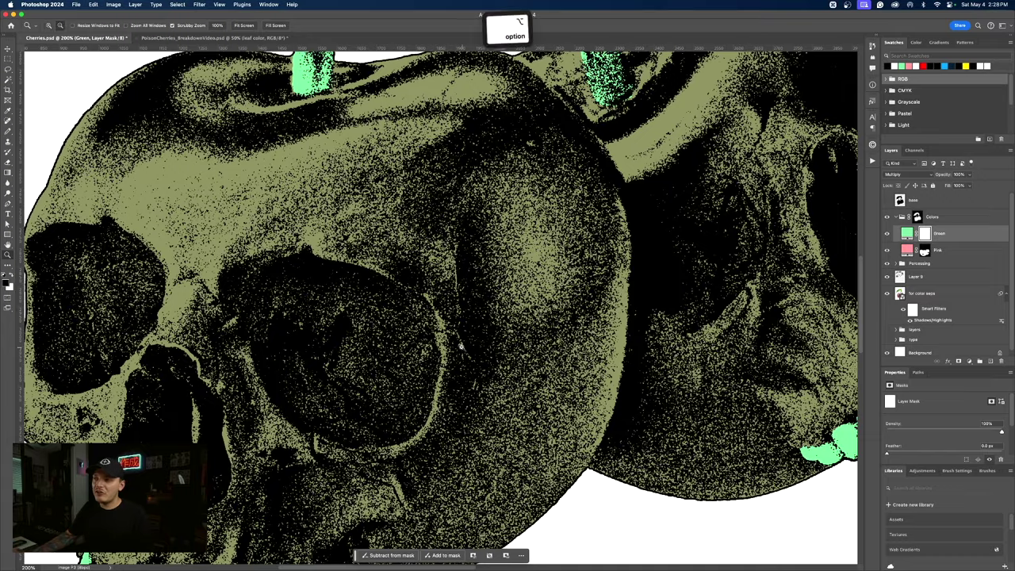
alt+click(364, 278)
scroll(364, 277, up, 2)
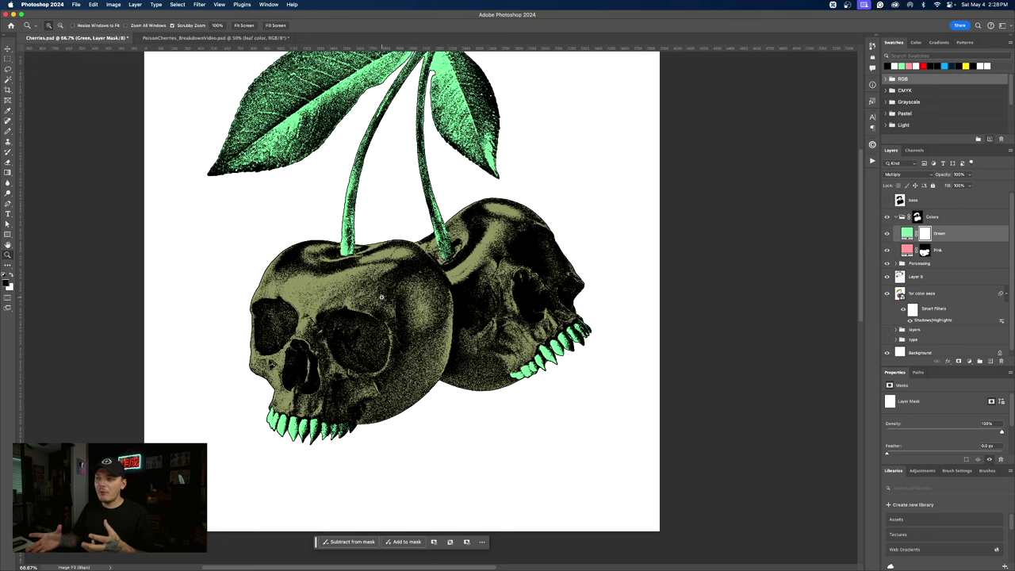
scroll(738, 218, up, 1)
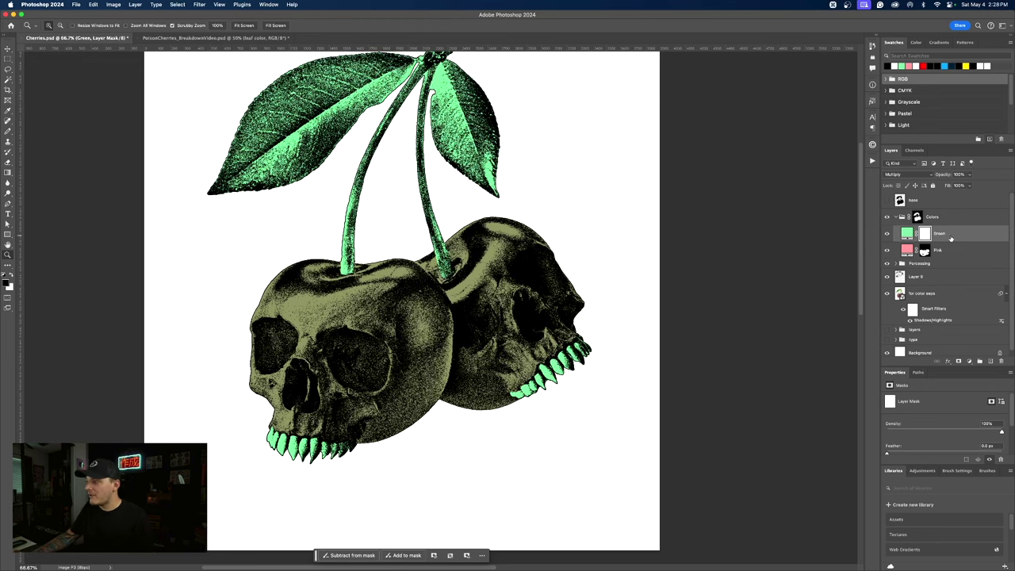
Replace the Green layer's mask with a copy of the Pink layer's mask and invert it.
key(super+i)
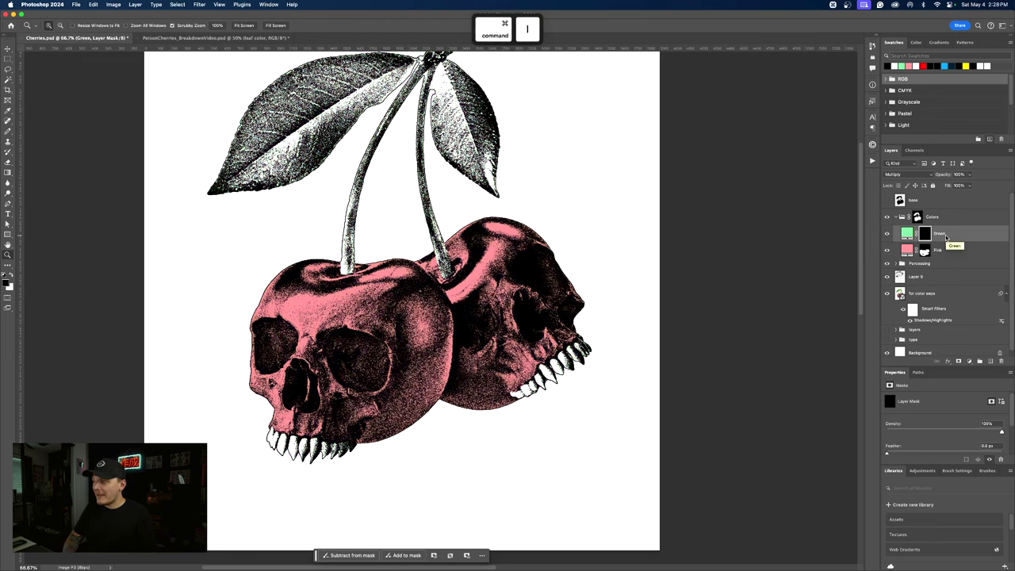
key(super+z)
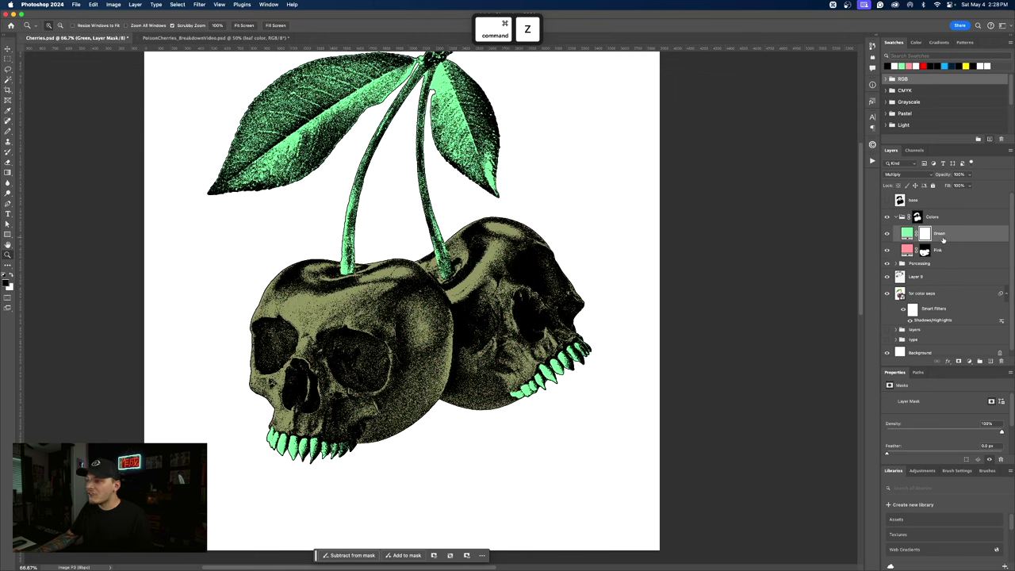
key(alt)
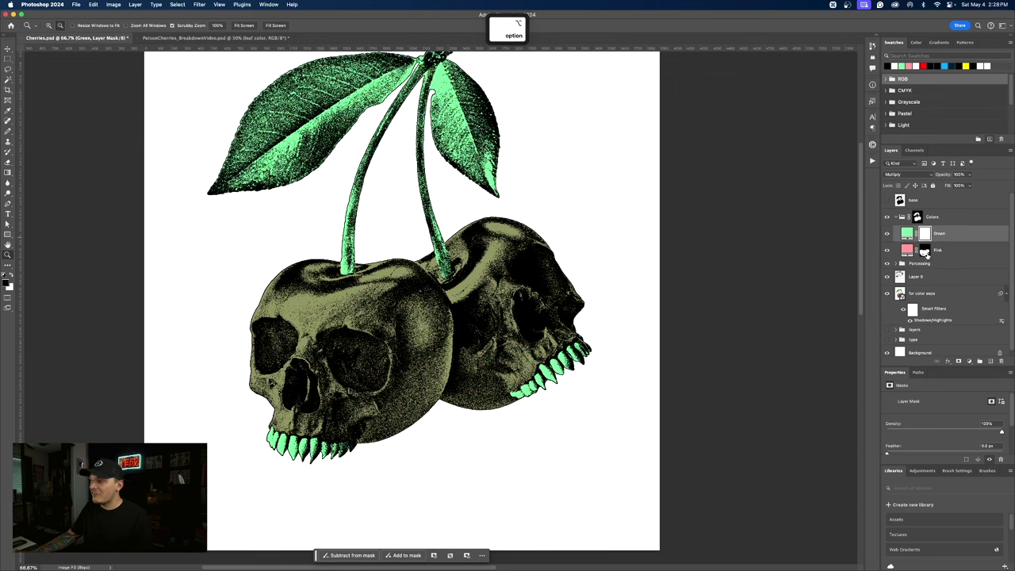
mouse_move(924, 253)
mouse_down()
mouse_move(908, 228)
mouse_move(925, 233)
mouse_up()
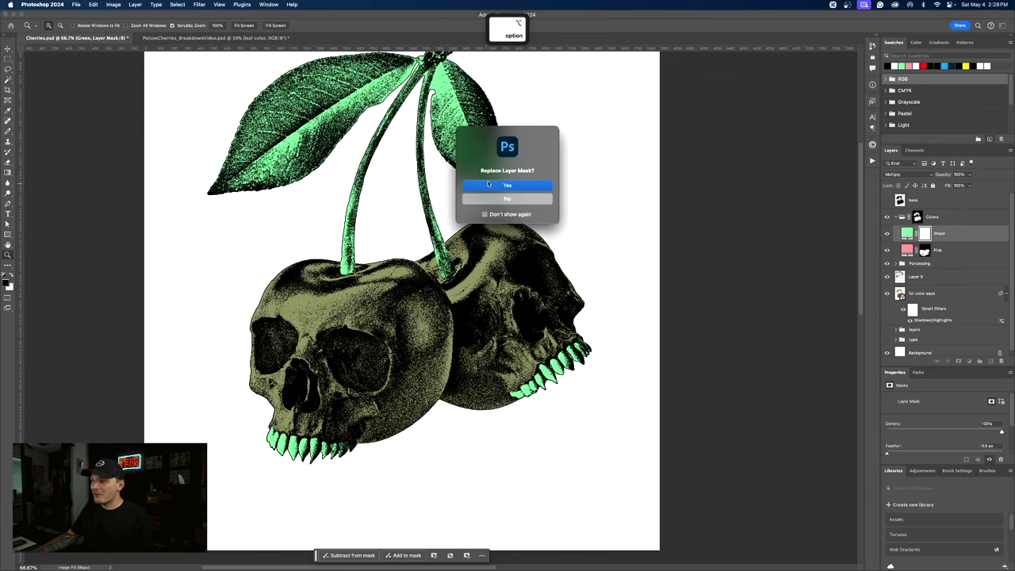
click(489, 184)
click(924, 233)
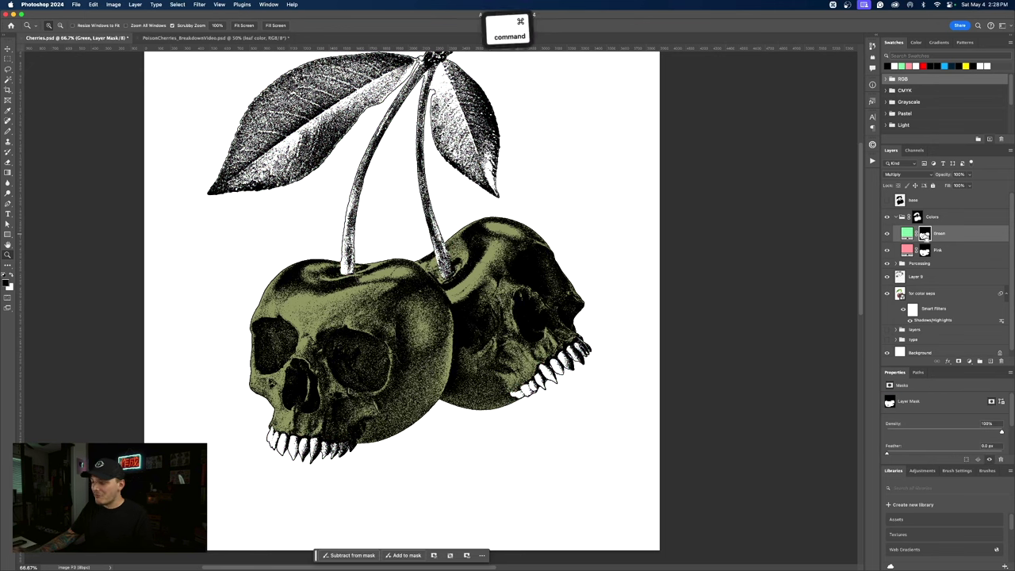
key(super+i)
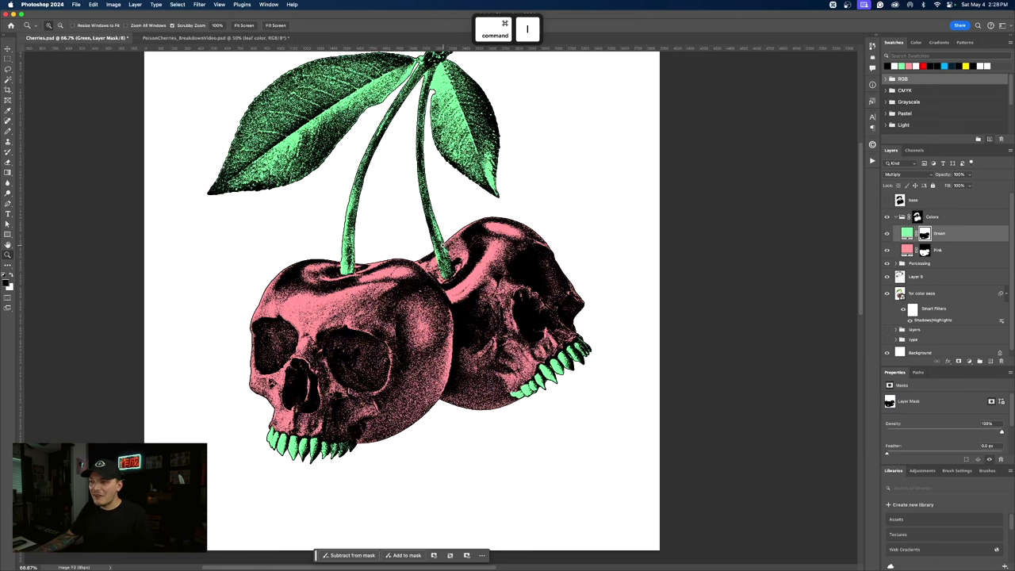
Inspect the green and pink boundary at the rear stem's base and try touching up the Green mask with the Pencil tool.
scroll(434, 213, up, 3)
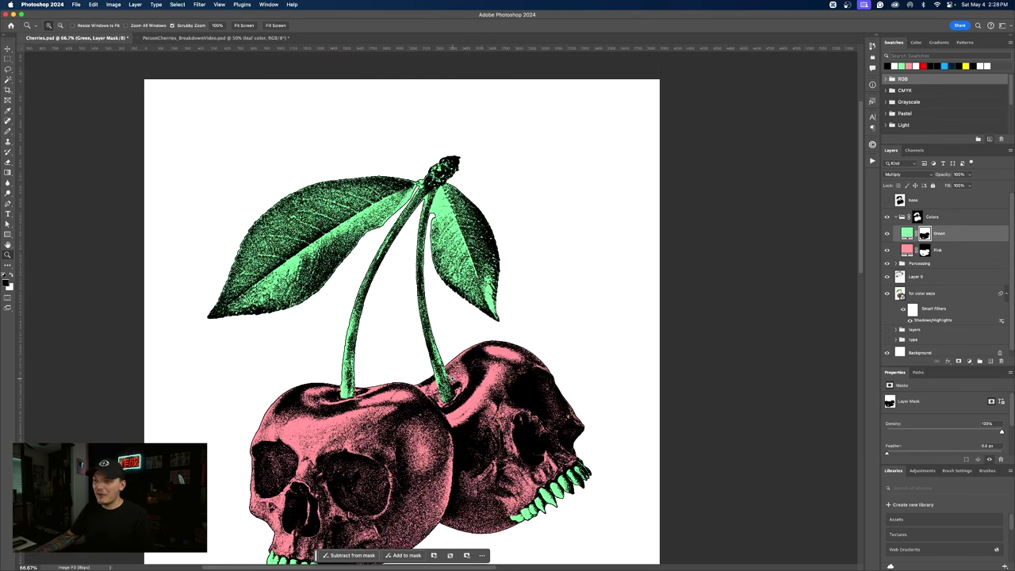
click(449, 386)
click(448, 385)
click(448, 385)
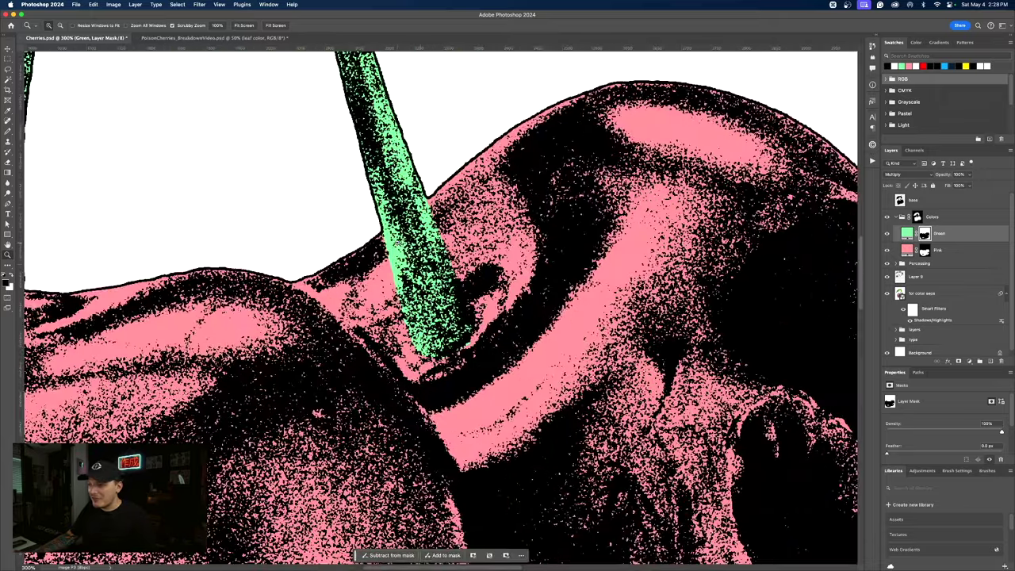
drag(449, 385, 397, 385)
click(440, 207)
click(440, 206)
key(b)
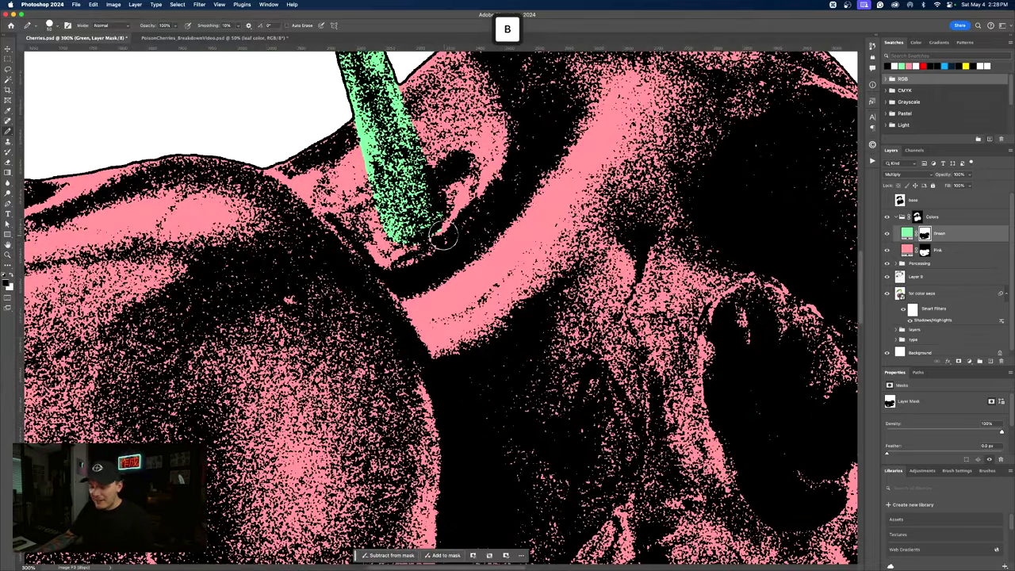
key(x)
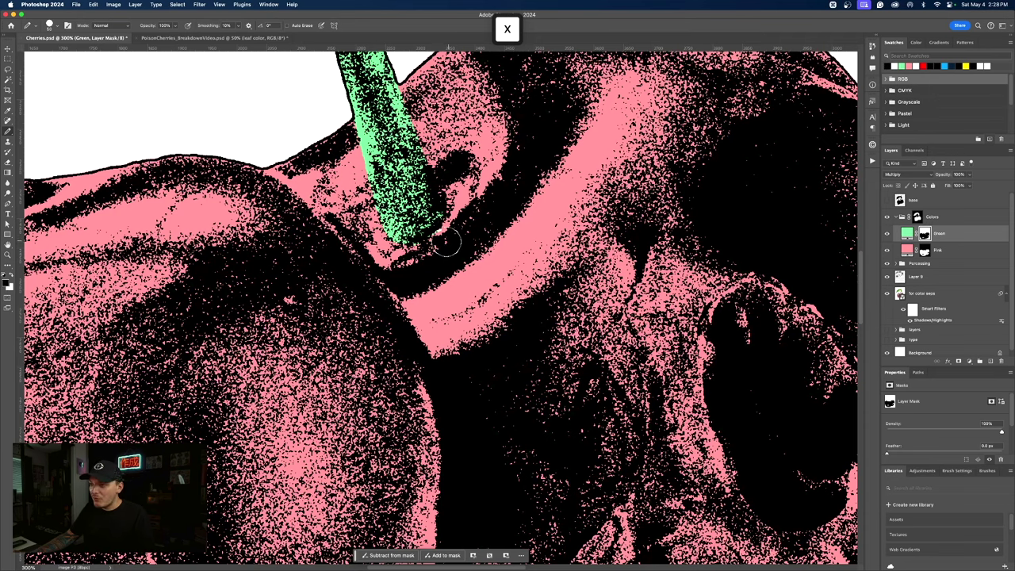
key(super+z)
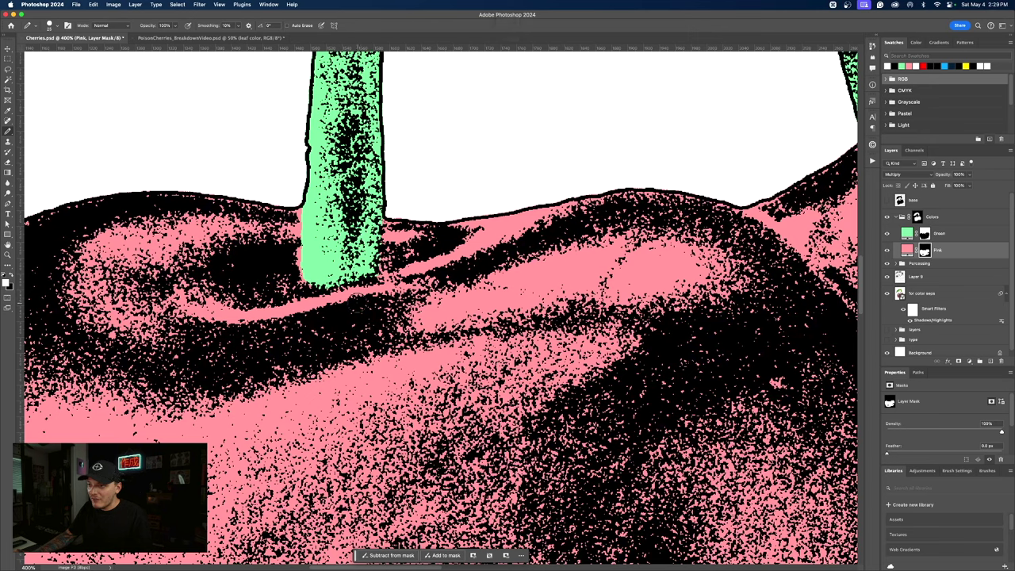
Load the base layer's outline as a selection, hide the base layer, and contract the selection by 1 pixel.
drag(886, 200, 886, 217)
click(907, 206)
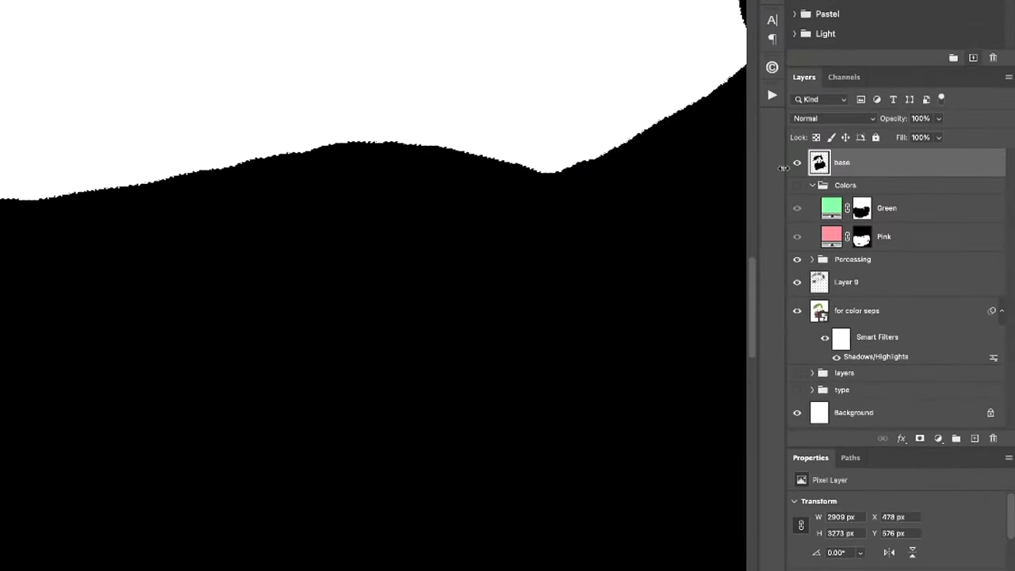
click(796, 163)
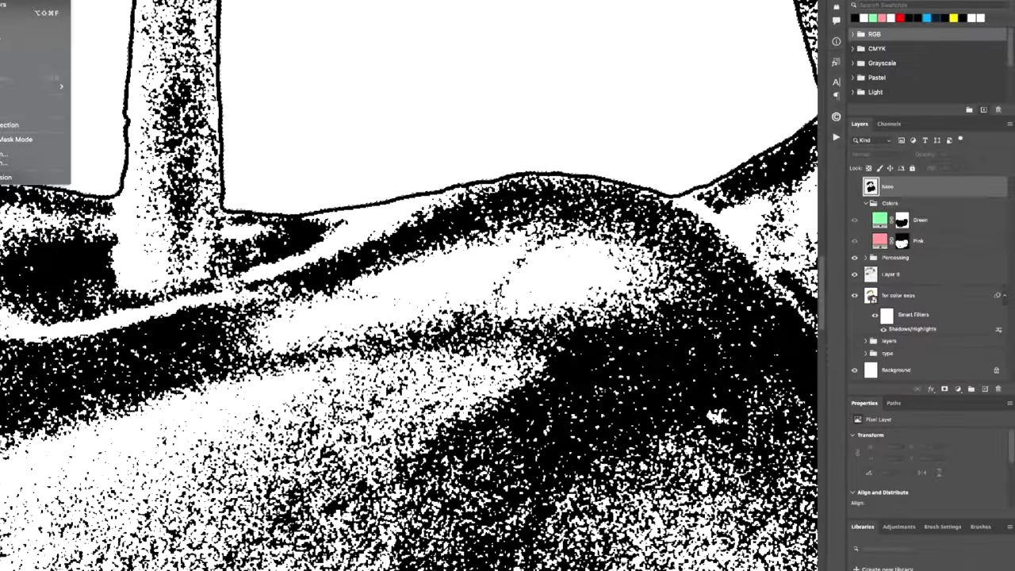
click(177, 4)
mouse_move(238, 120)
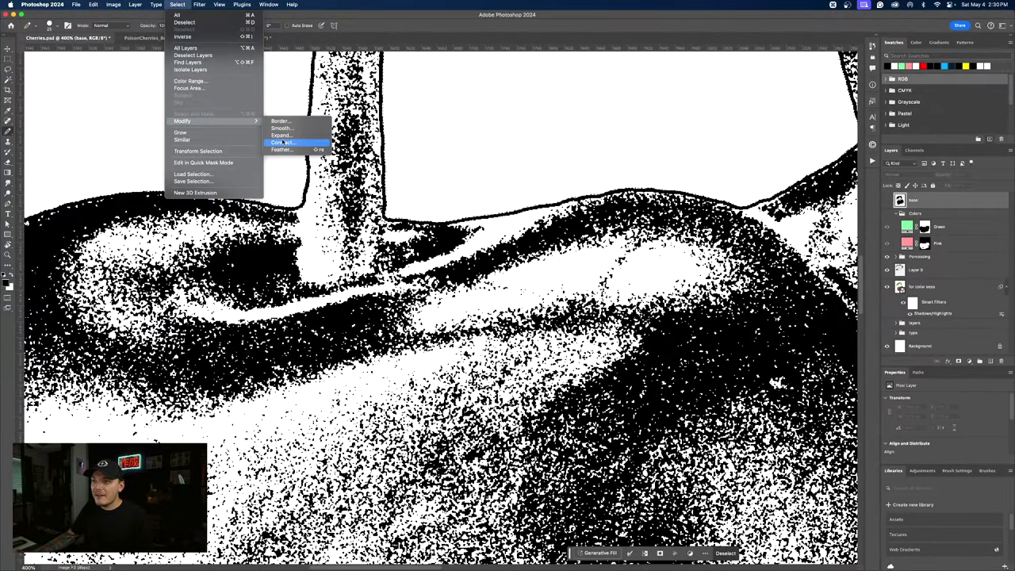
click(283, 142)
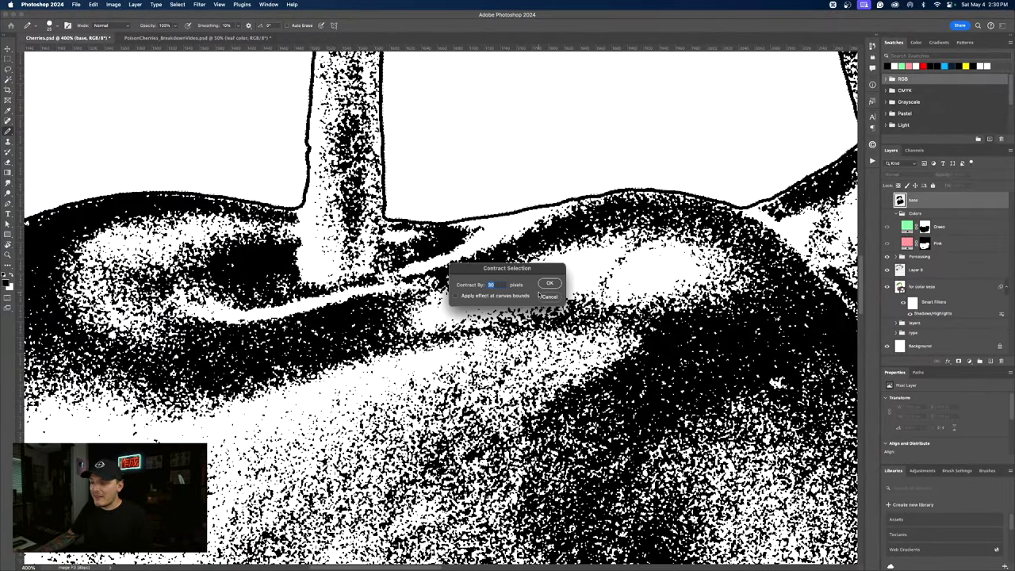
text(1)
click(551, 284)
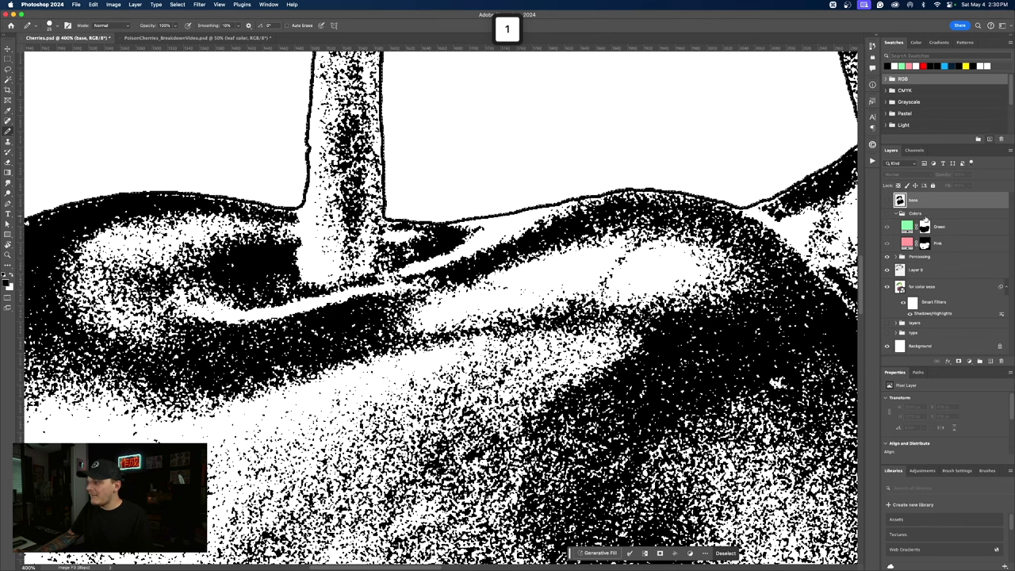
Show the Colors group and add a layer mask to it from the contracted selection.
click(919, 213)
click(887, 214)
click(958, 361)
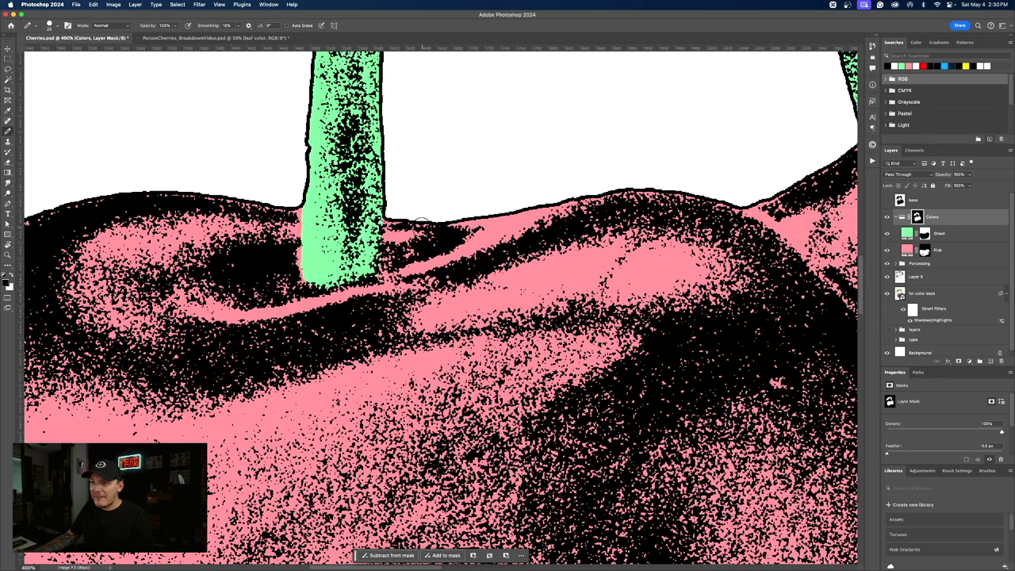
Collapse the Colors group and hide it so only the black-and-white artwork shows.
alt+click(398, 257)
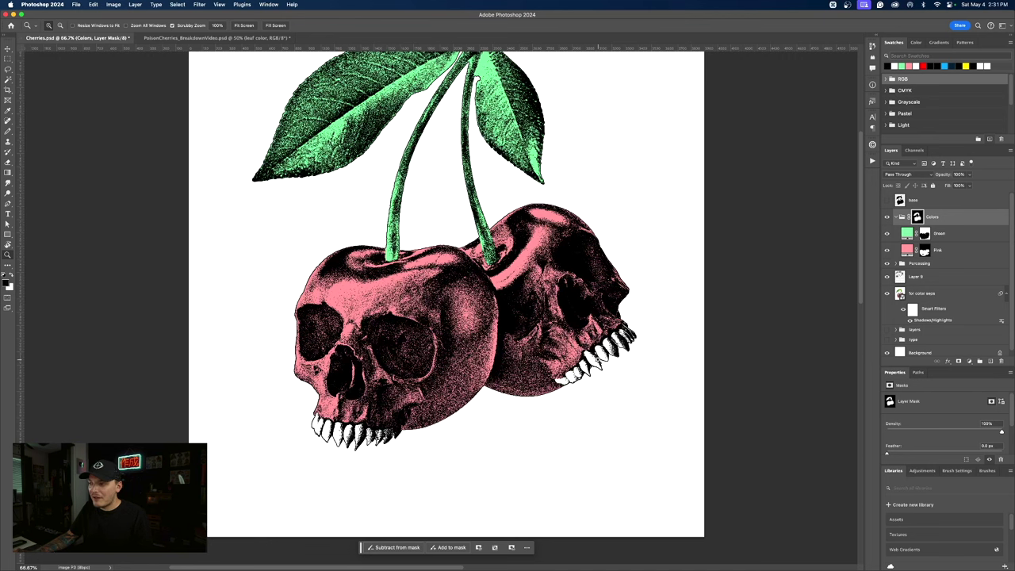
scroll(508, 332, up, 5)
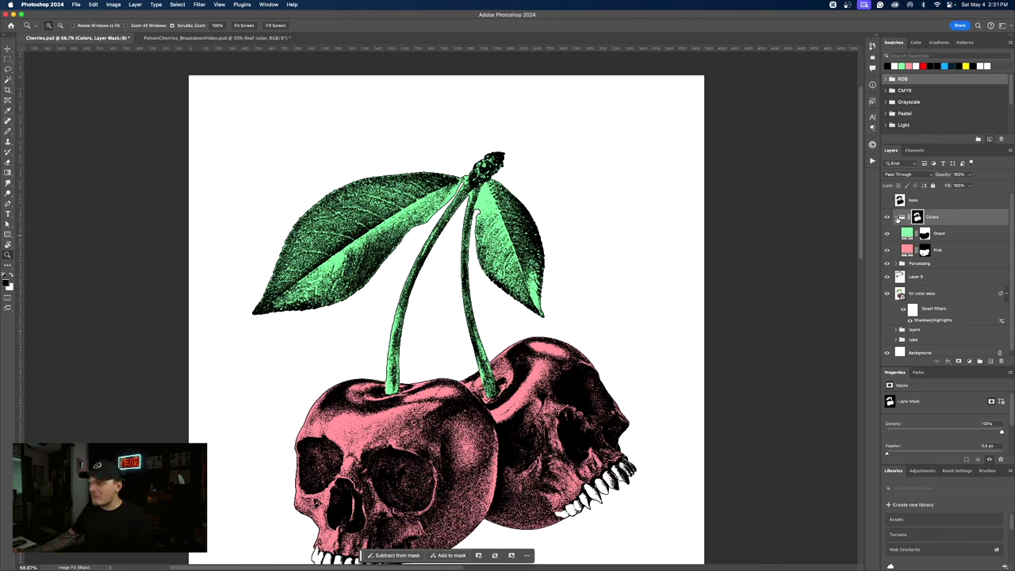
click(897, 218)
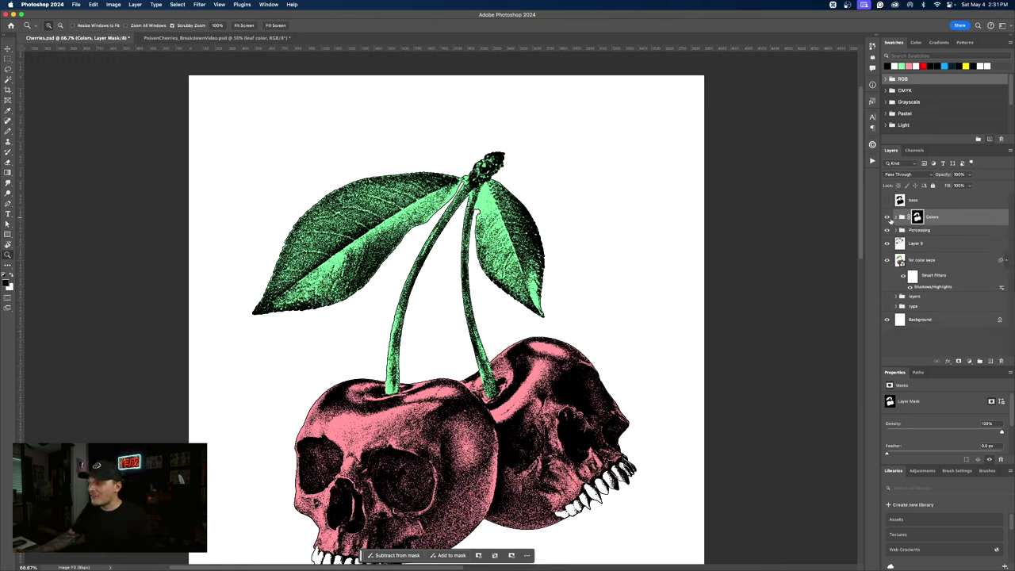
click(888, 220)
scroll(620, 221, down, 1)
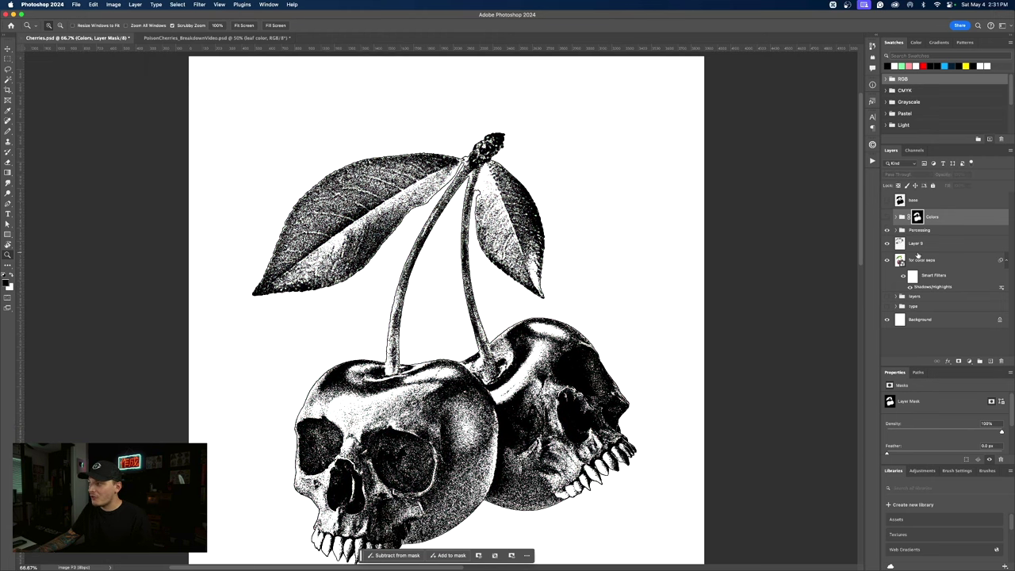
scroll(606, 289, down, 5)
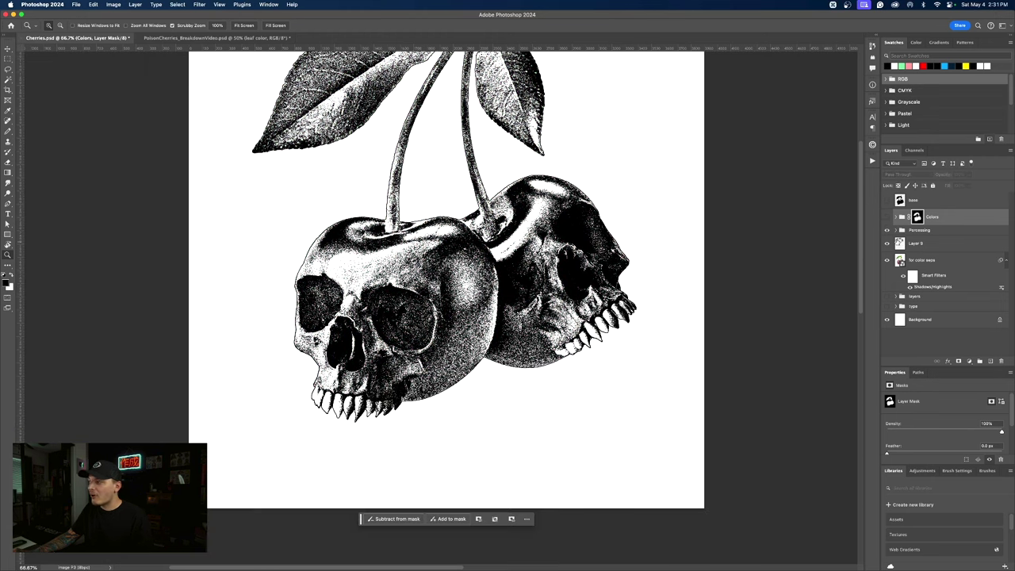
Expand the Percessing group, duplicate its Threshold 1 adjustment, and hide the original.
click(901, 232)
click(895, 230)
drag(924, 243, 889, 250)
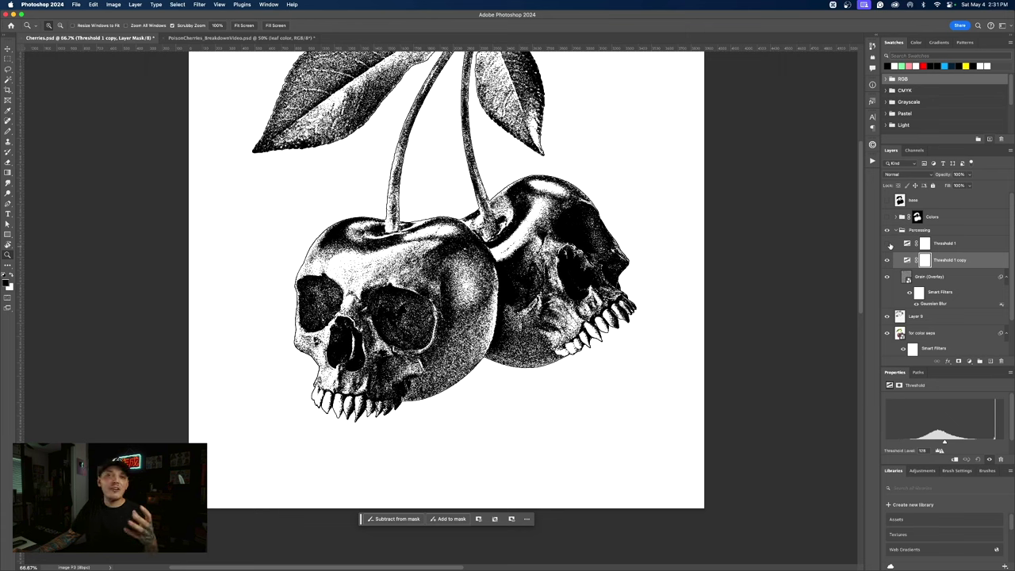
Move the Threshold 1 copy above the original and raise its threshold level to about 187 for much heavier blacks.
drag(920, 260, 919, 237)
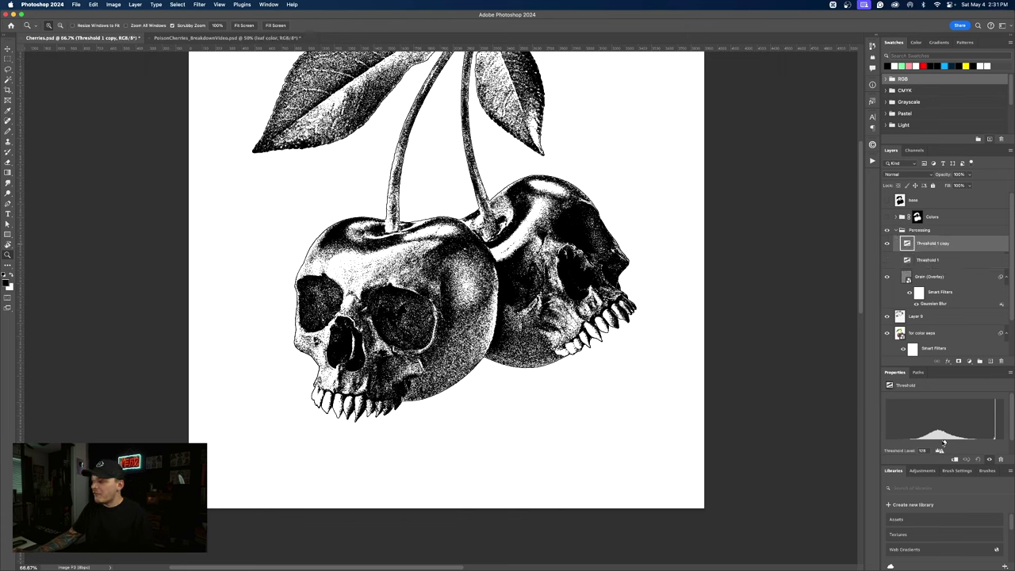
drag(973, 446, 971, 444)
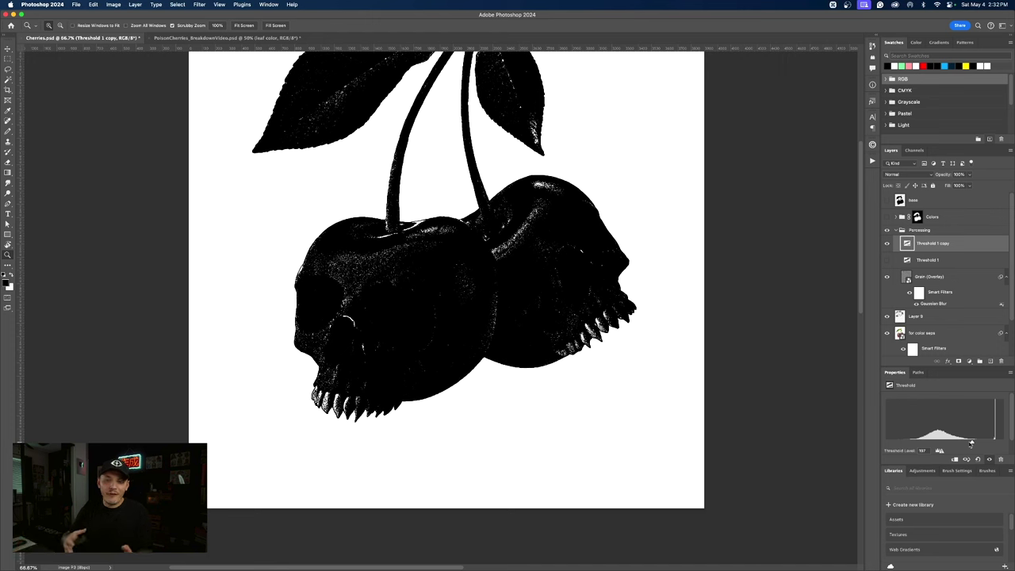
key(super)
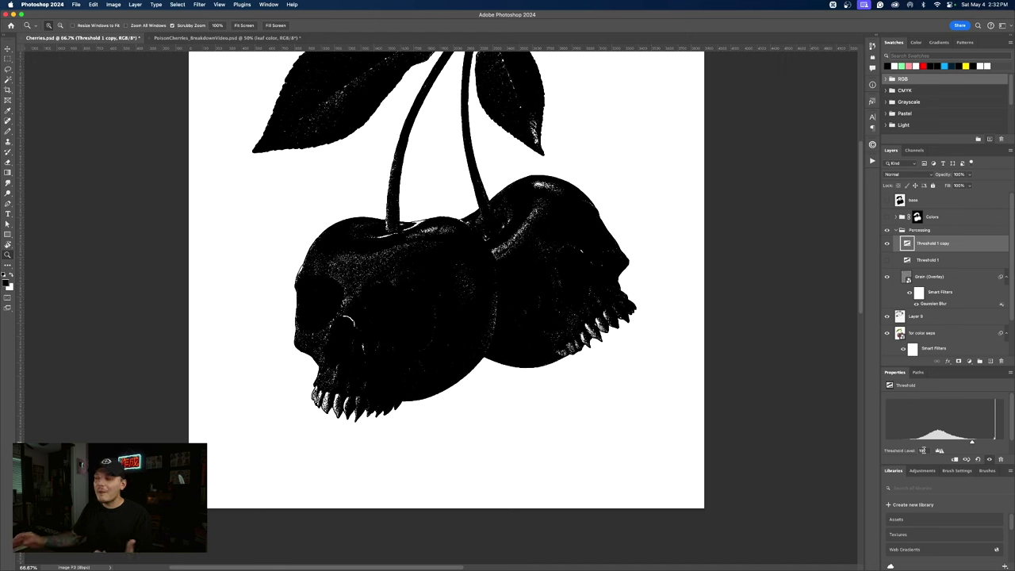
Rename the original Threshold 1 adjustment as Threshold Main.
double_click(928, 260)
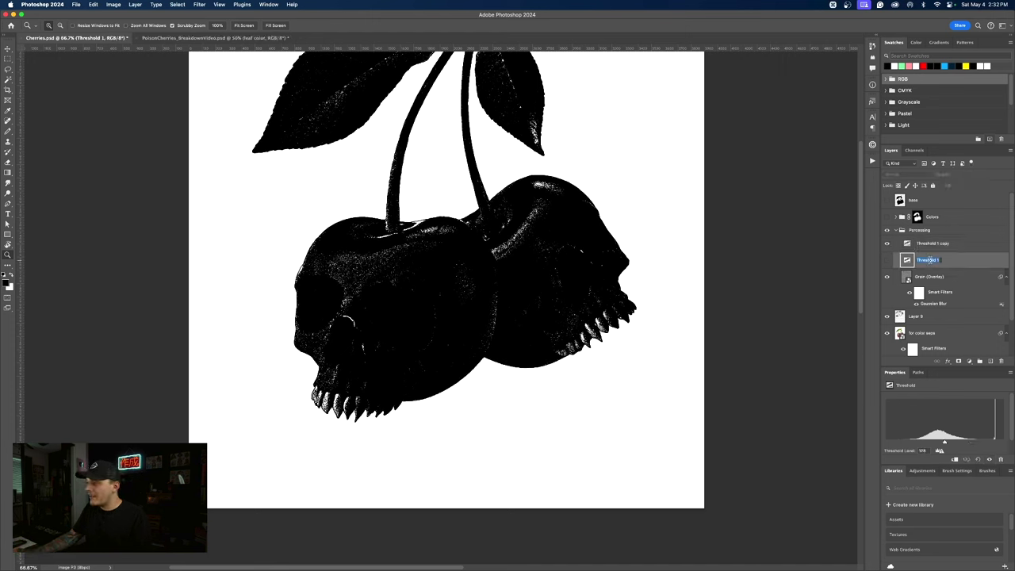
text(Threshold Main)
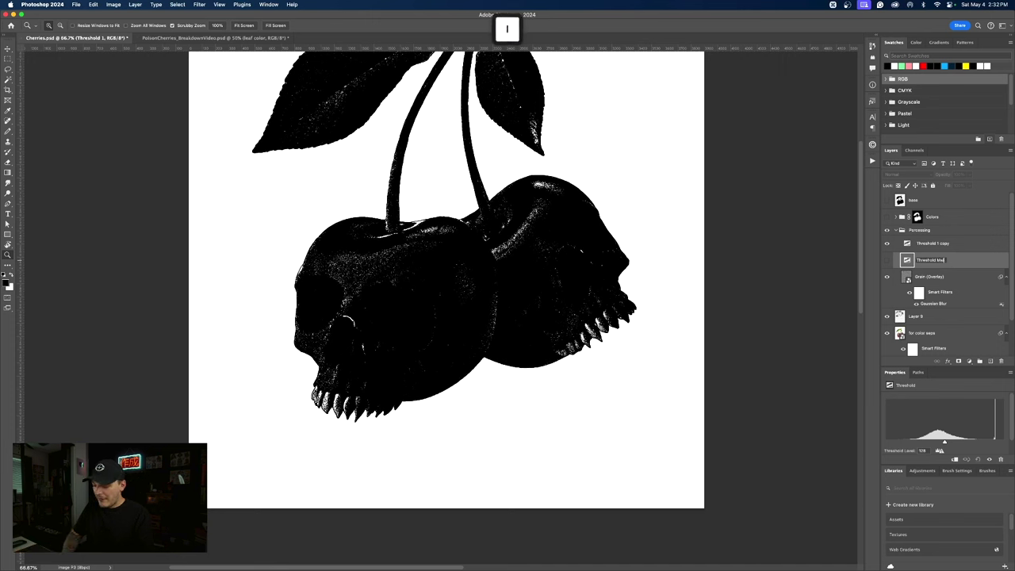
key(Return)
Rename the Threshold 1 copy adjustment as Threshold Highlight.
click(925, 245)
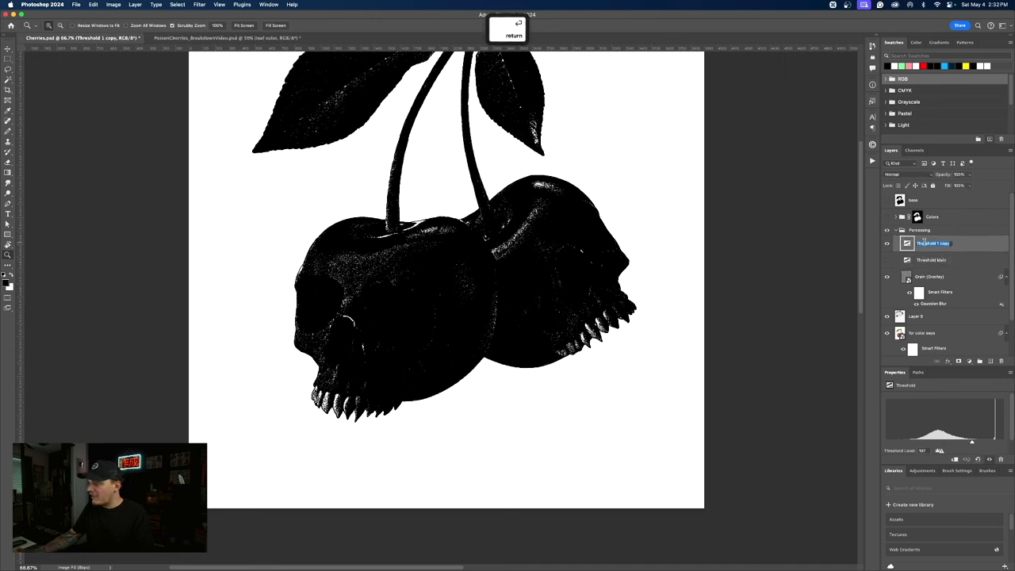
double_click(939, 244)
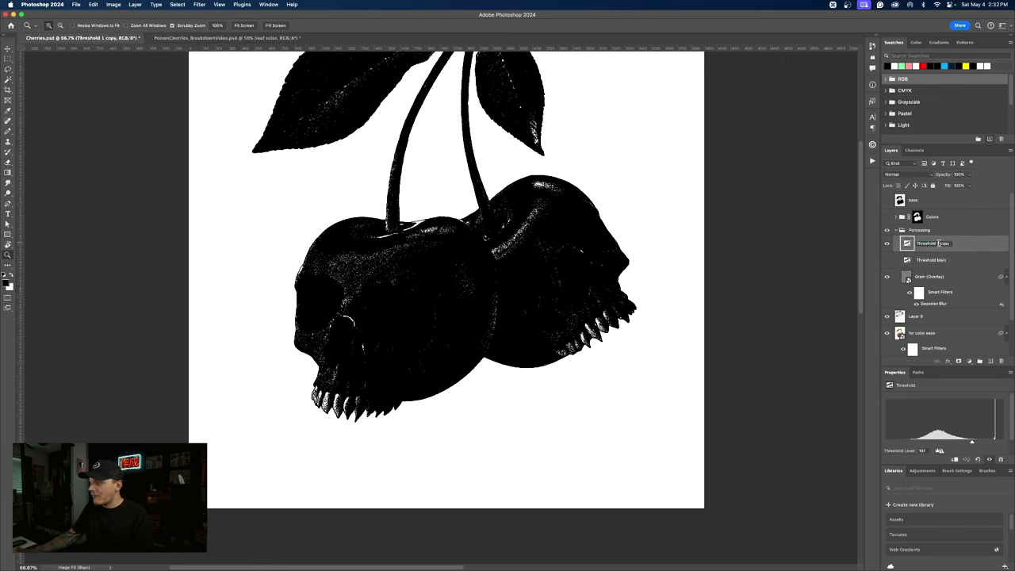
text(Highlight)
key(Return)
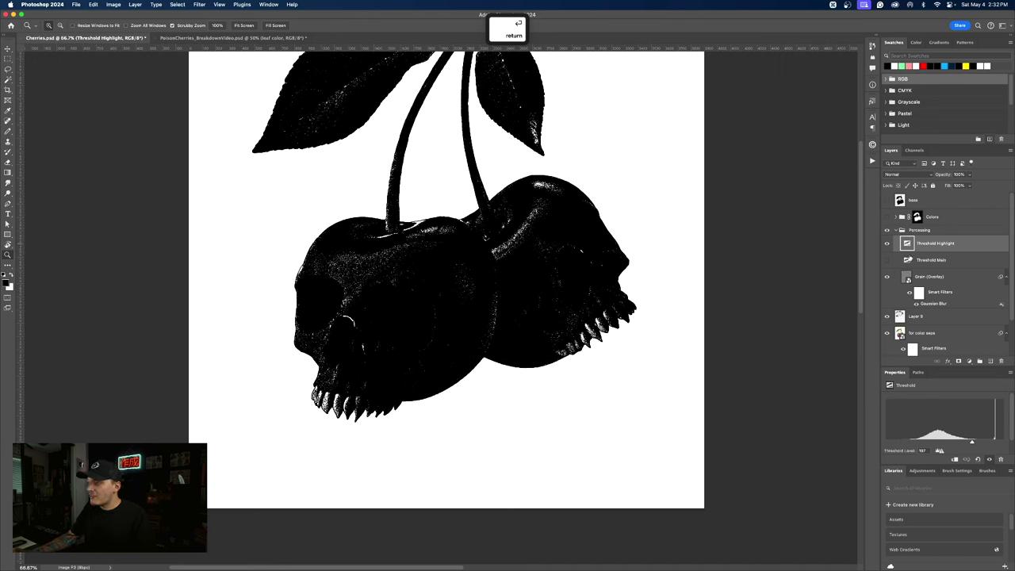
Hide the pixel layer directly above the color seps layer and slightly lower the Threshold Highlight adjustment's level.
click(909, 318)
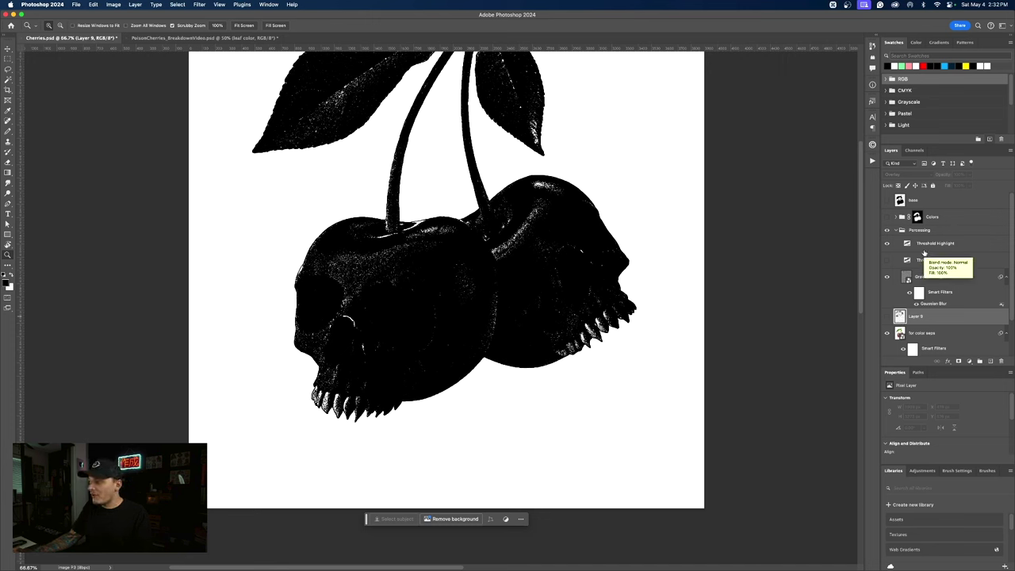
click(933, 242)
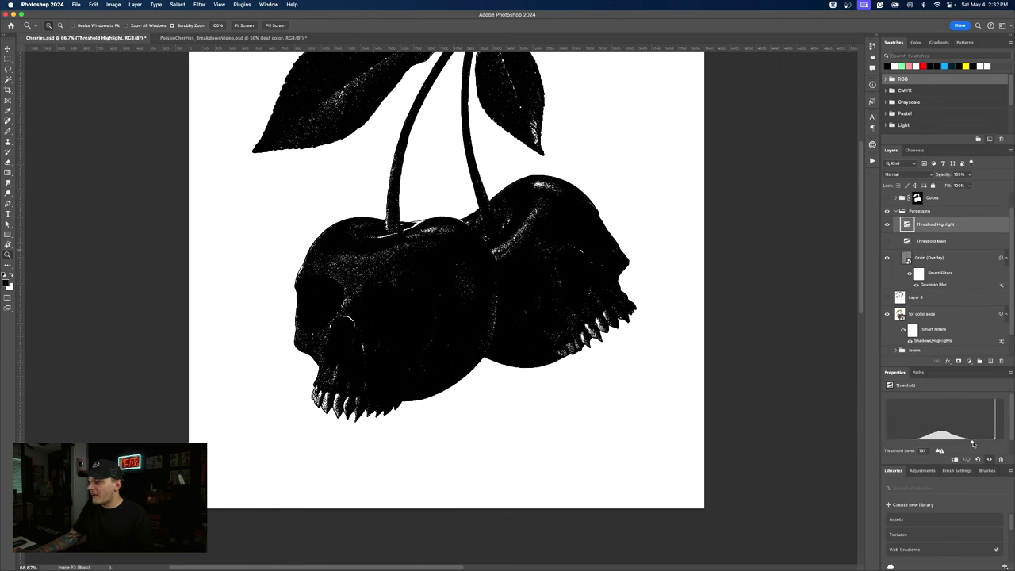
drag(973, 444, 965, 447)
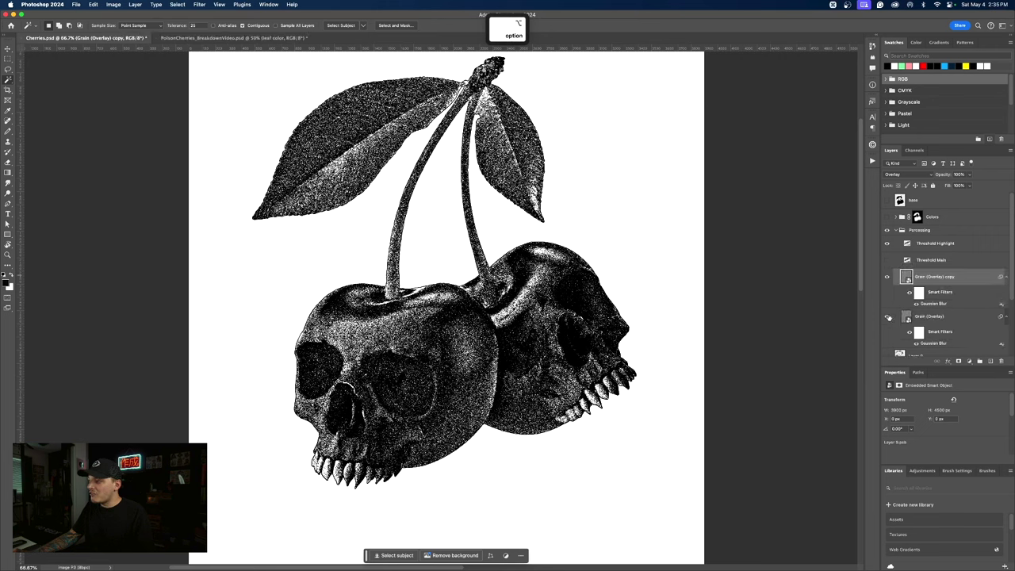
Hide the original Grain (Overlay) layer and set the Gaussian Blur radius on its copy to 1.5 pixels.
click(887, 317)
double_click(929, 305)
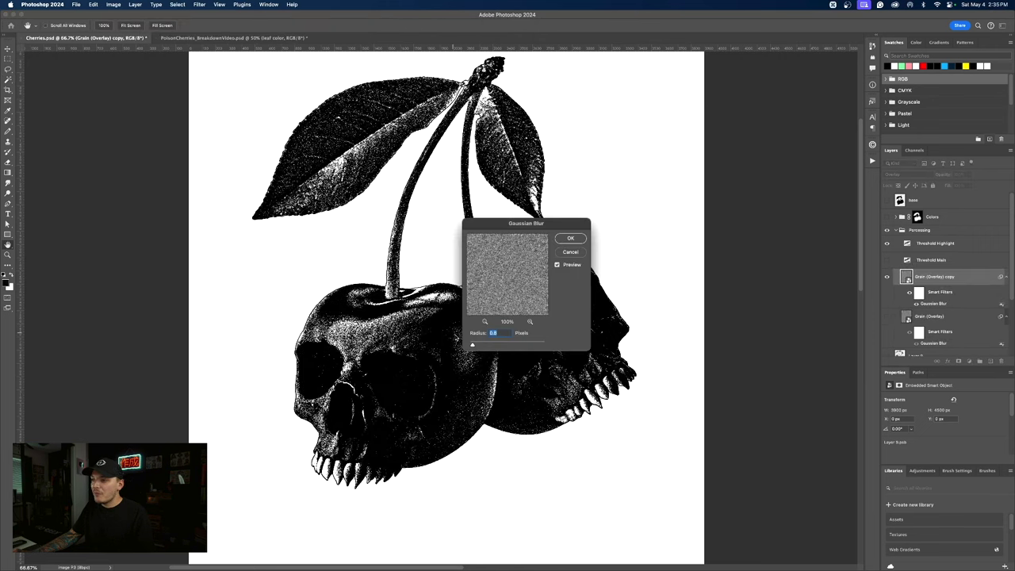
drag(472, 346, 476, 346)
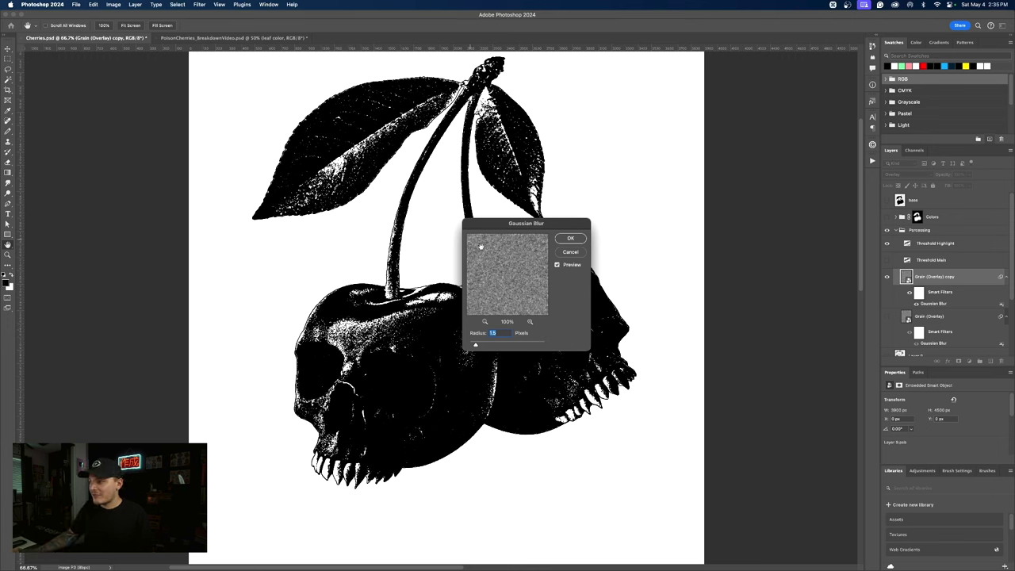
click(568, 238)
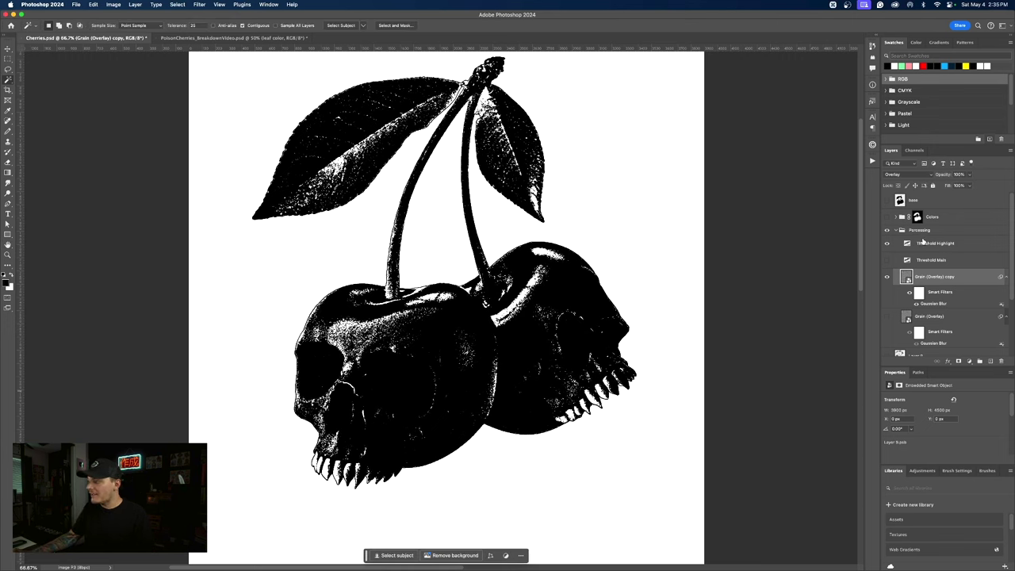
Stamp the visible artwork into a new layer above the collapsed Percessing group and delete the white around the cherries and between the stems.
click(898, 231)
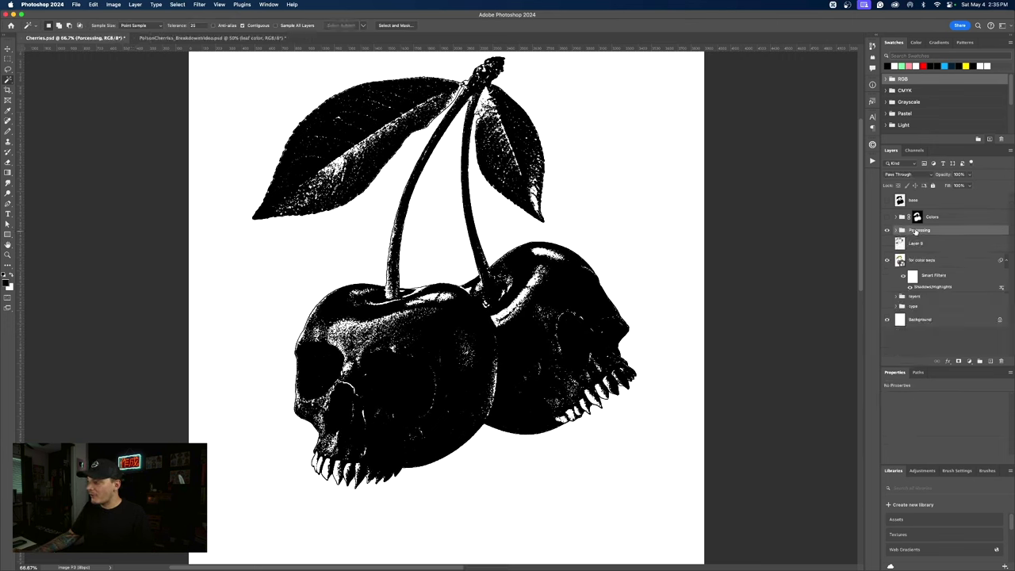
key(shift+alt+super+e)
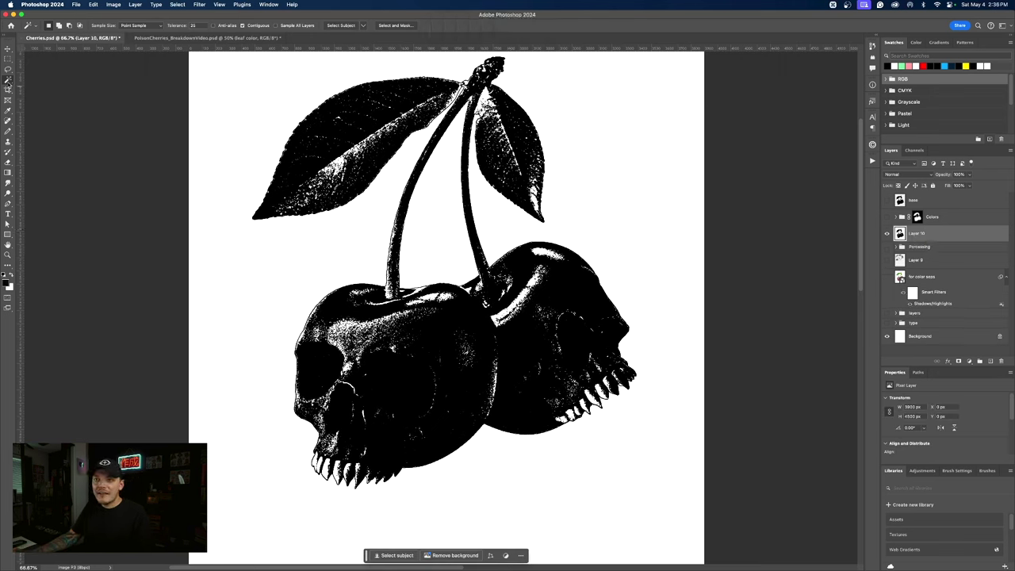
click(300, 248)
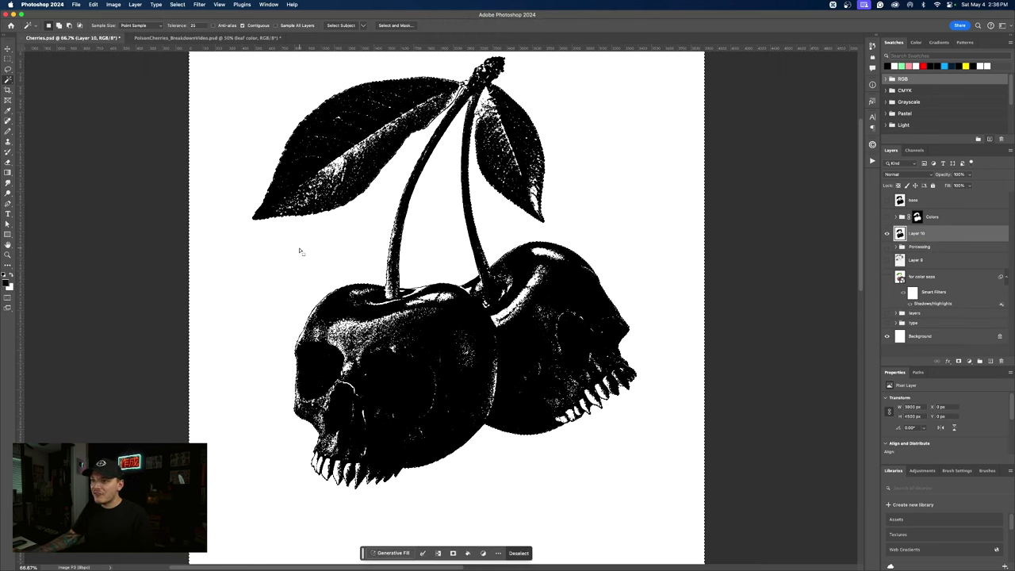
shift+click(439, 240)
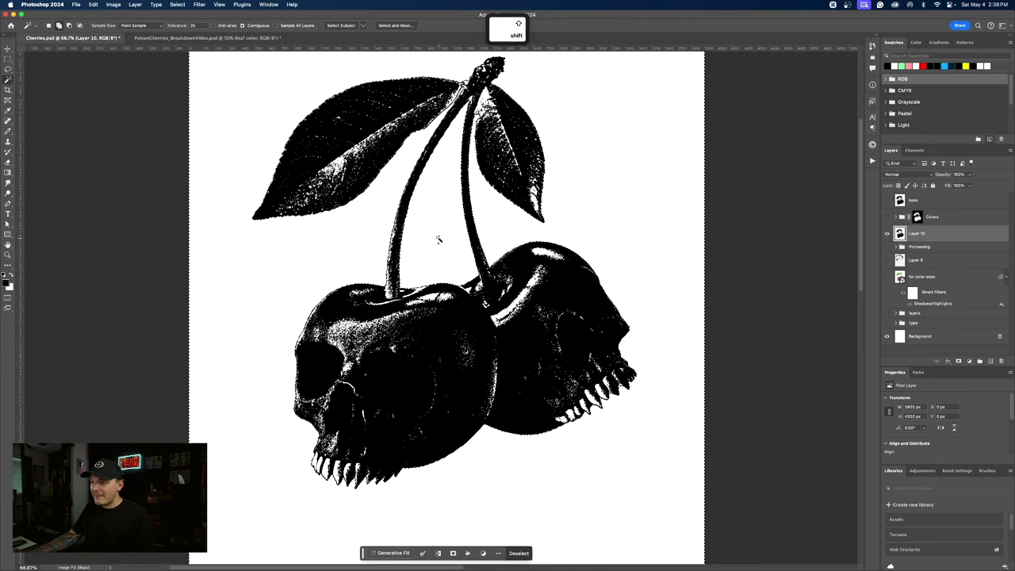
key(Delete)
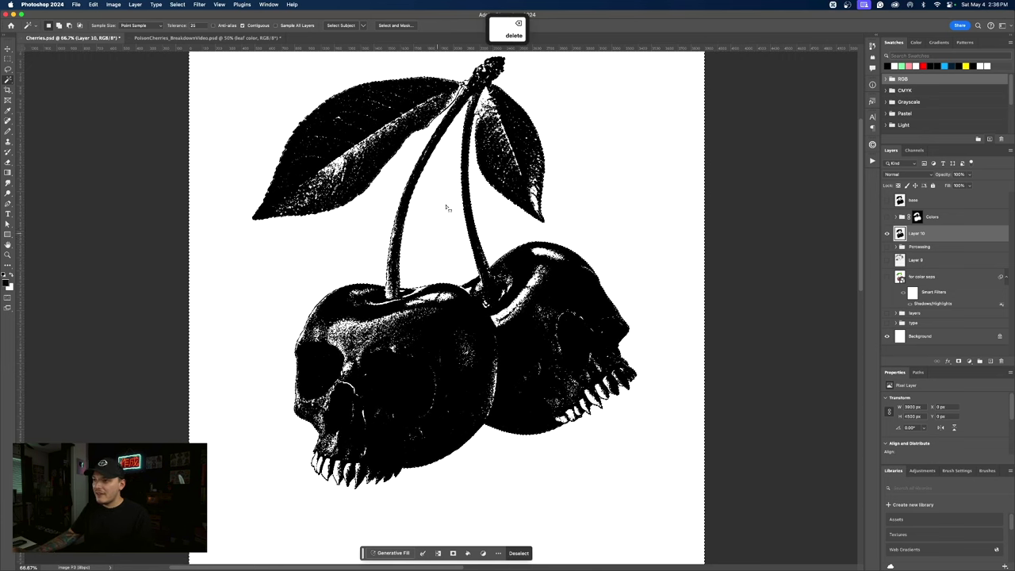
key(super+d)
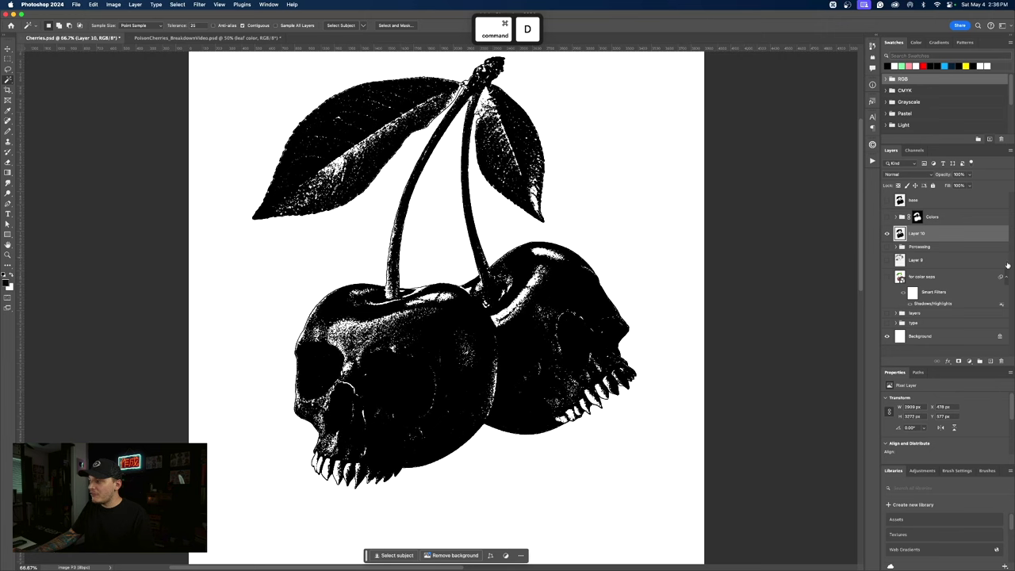
Add a bright blue-violet solid color fill directly beneath the stamped layer as a contrasting backdrop.
click(918, 248)
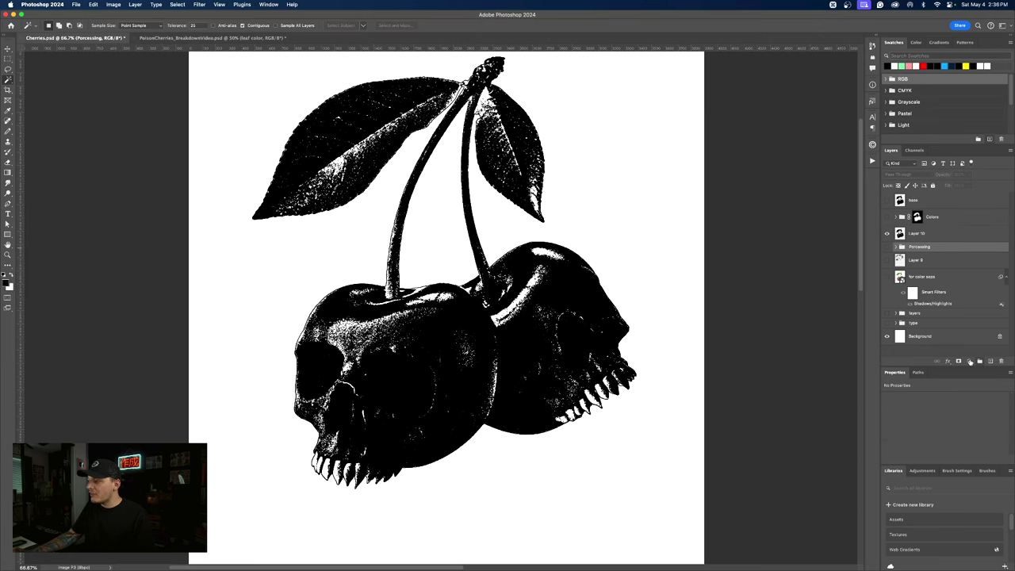
click(970, 361)
click(972, 368)
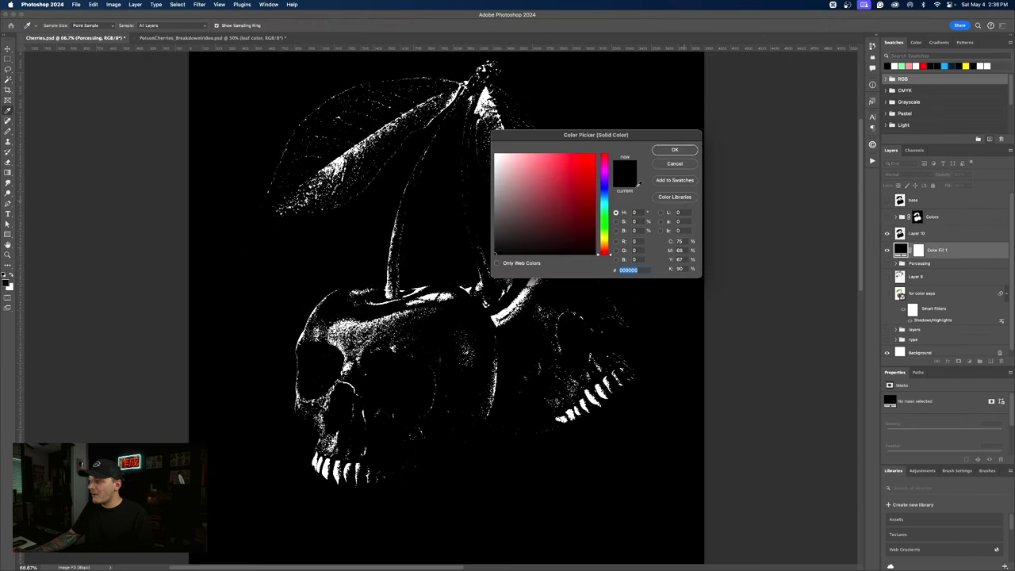
click(581, 184)
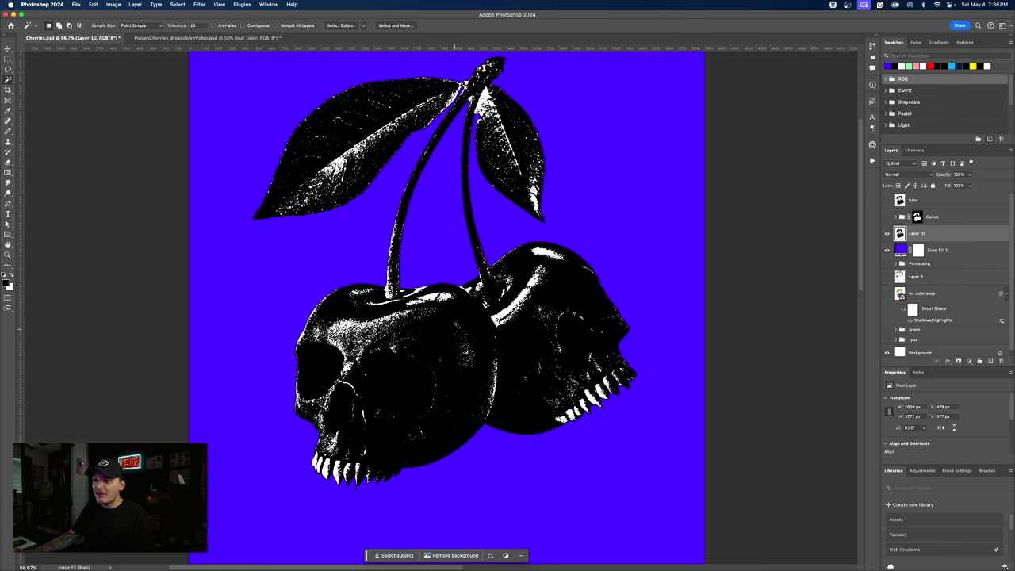
Delete all black pixels from the stamped layer, keeping only the white highlights, and select the blue-violet fill layer.
click(459, 321)
key(BackSpace)
key(cmd+d)
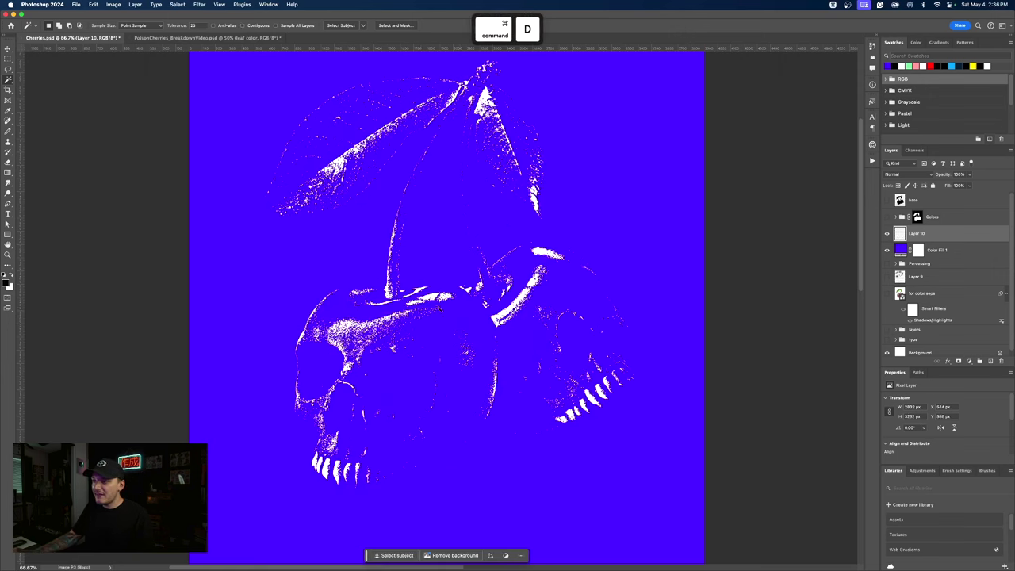
click(945, 251)
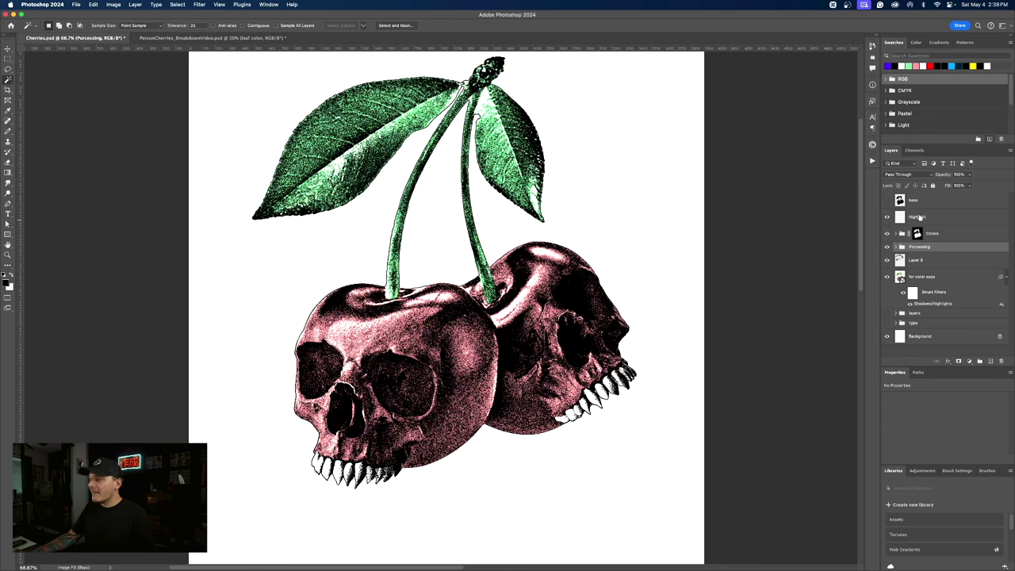
Hide the Highlight layer and the Colors group so only the black-and-white artwork shows.
click(918, 217)
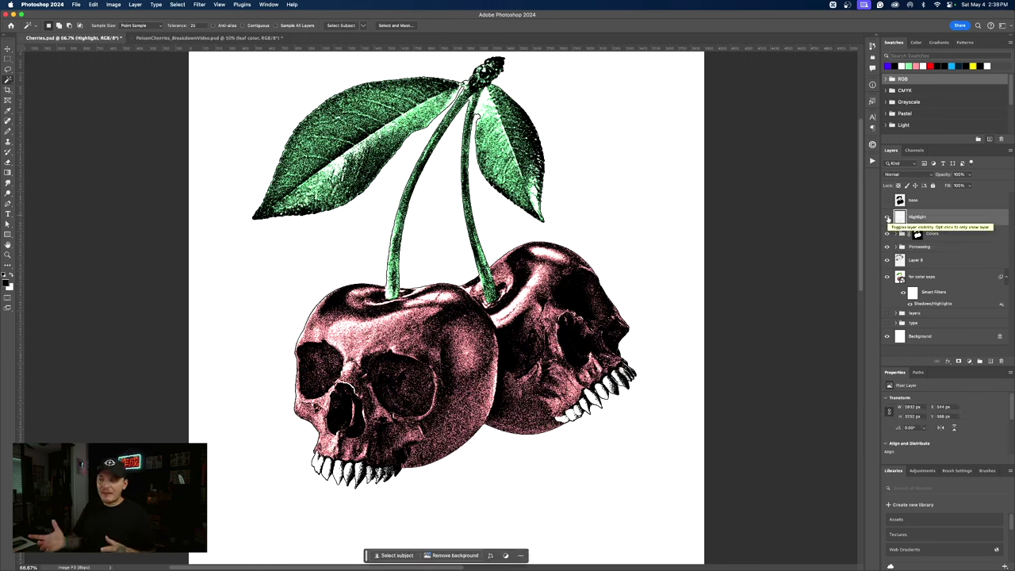
key(alt+bracketleft)
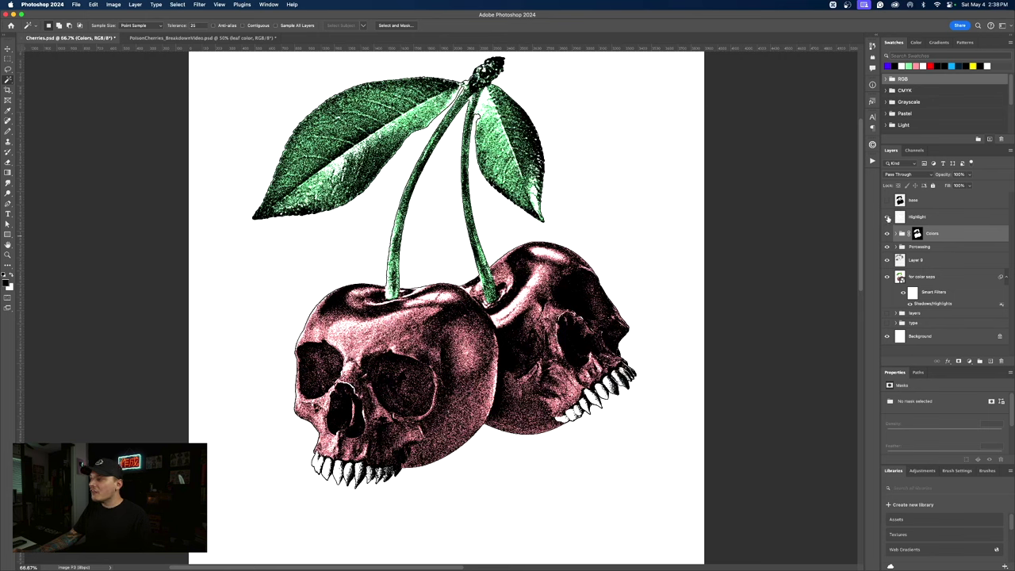
click(888, 217)
click(888, 233)
Stamp the visible artwork into a new layer above the Percessing group and name it Black Layer.
click(917, 248)
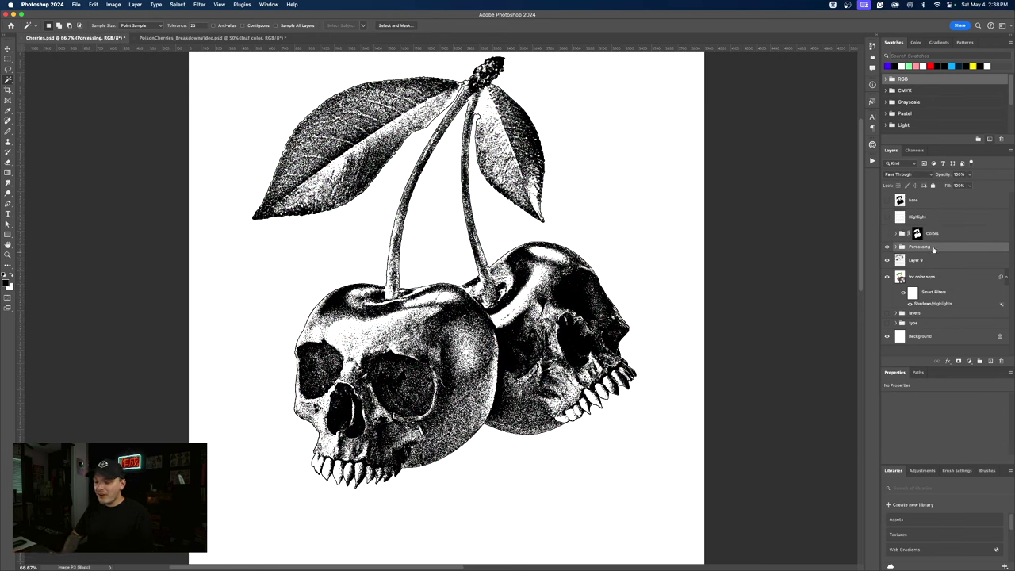
key(shift+alt+super+e)
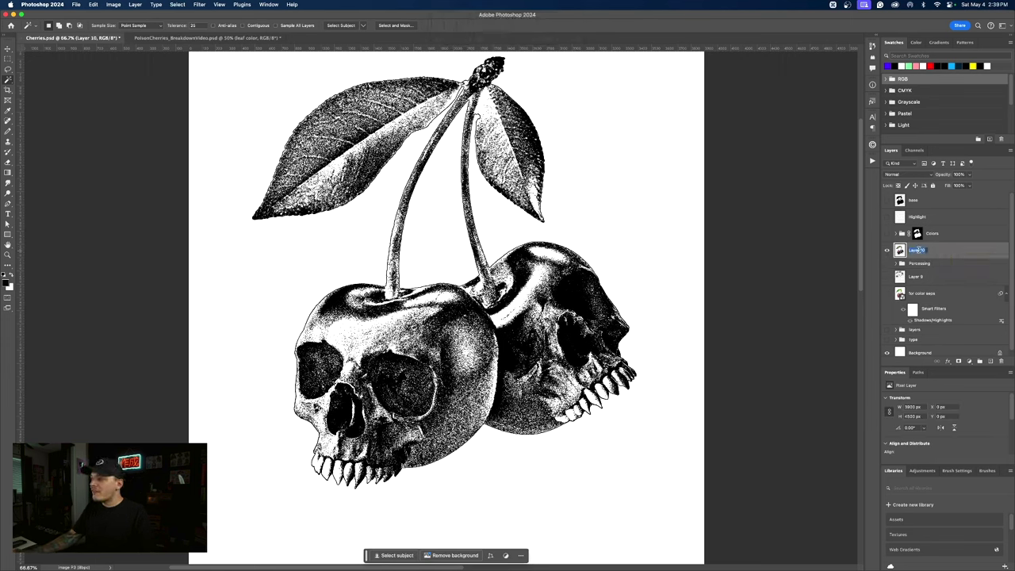
text(Black L)
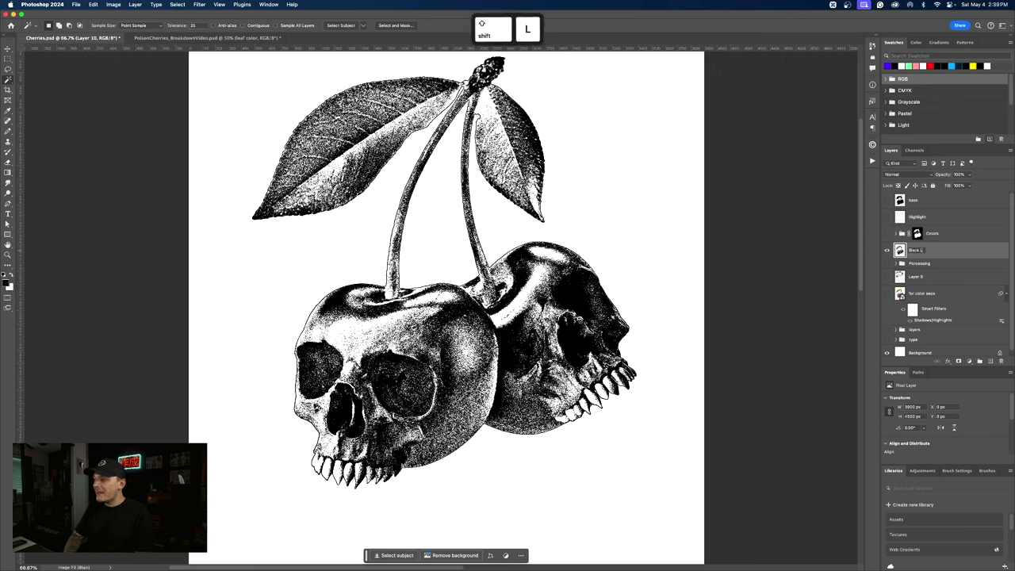
text(ayer)
key(Return)
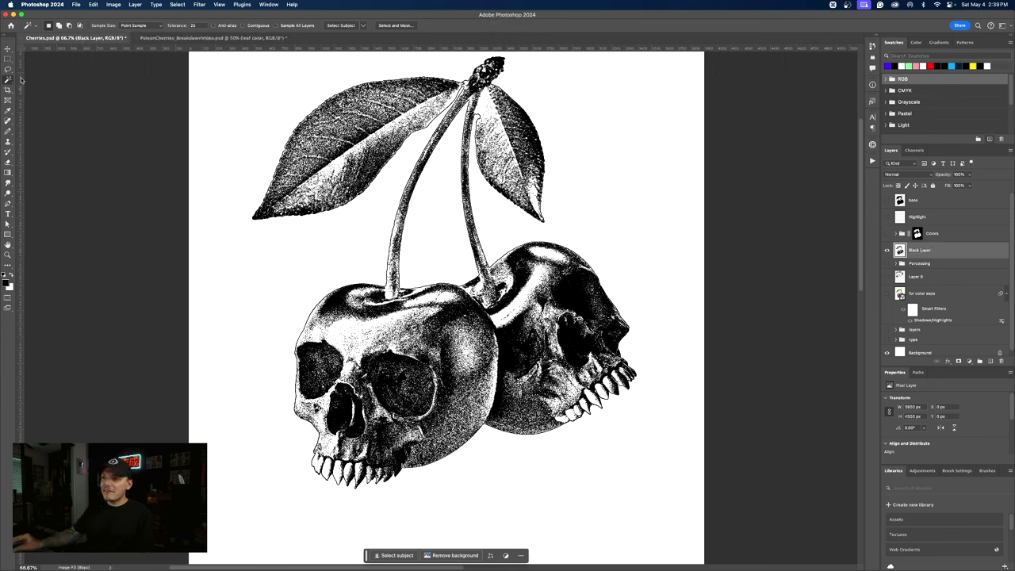
Delete all white areas from Black Layer and move it above the Highlight layer, over the visible colors.
click(356, 260)
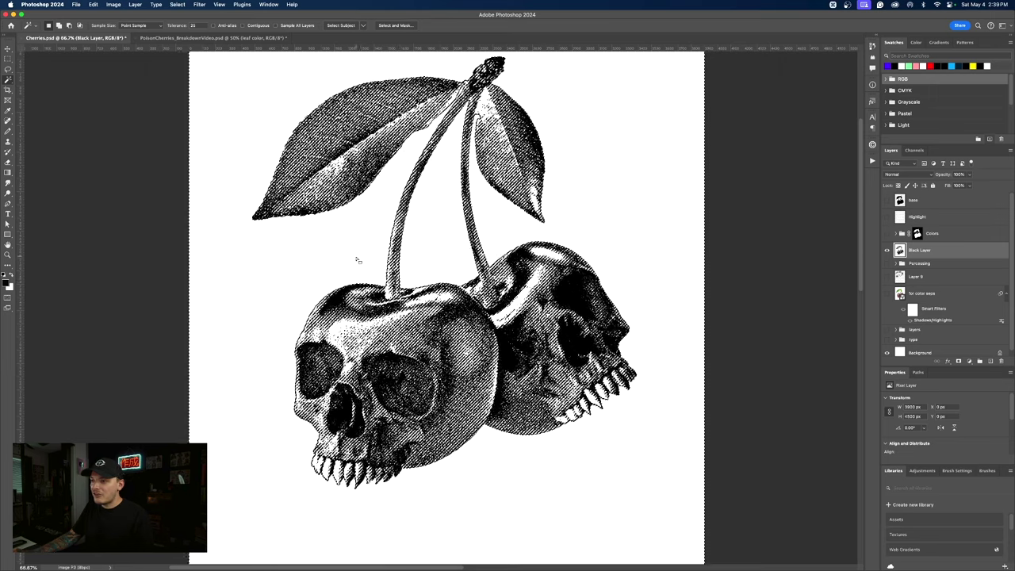
key(super+d)
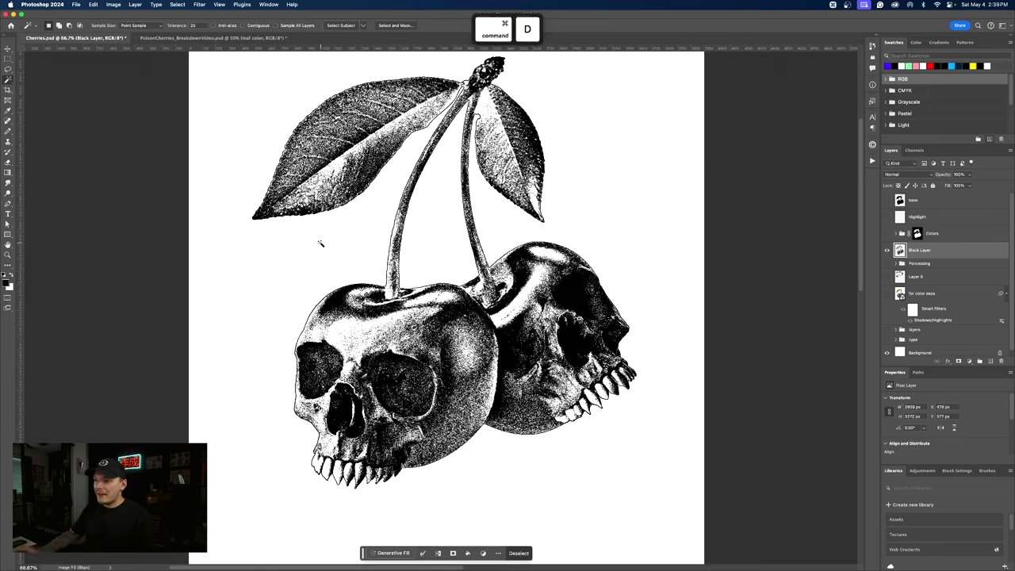
drag(919, 254, 924, 215)
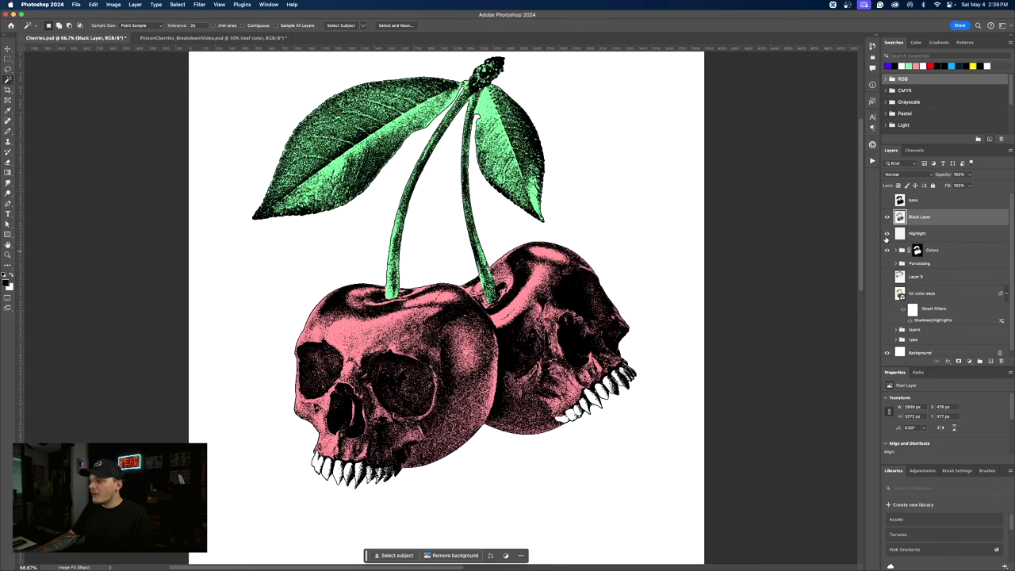
click(886, 233)
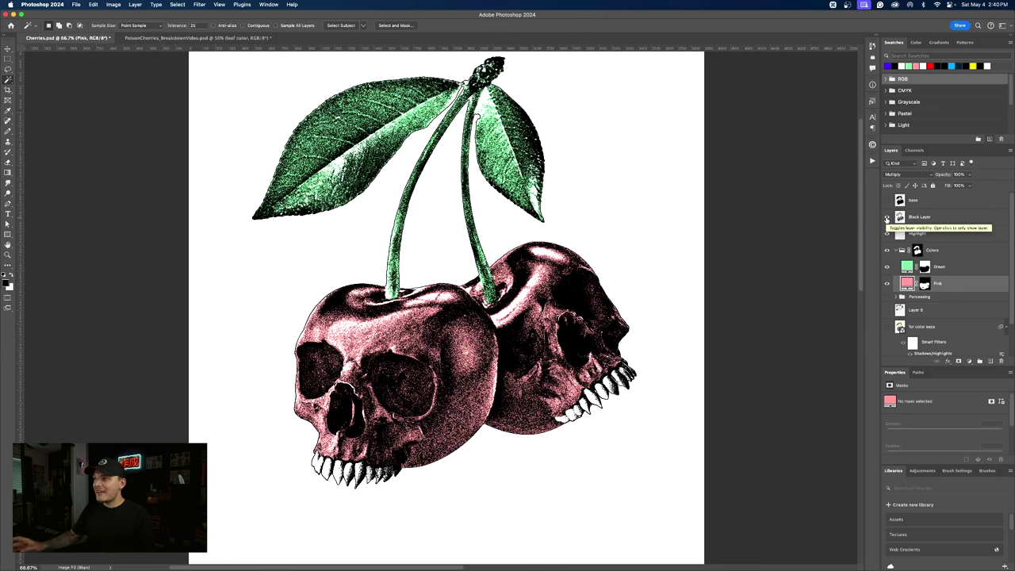
Toggle the Black Layer, Highlight, Green and Pink layers in turn to examine each color separation, ending with Highlight selected.
click(887, 218)
click(886, 234)
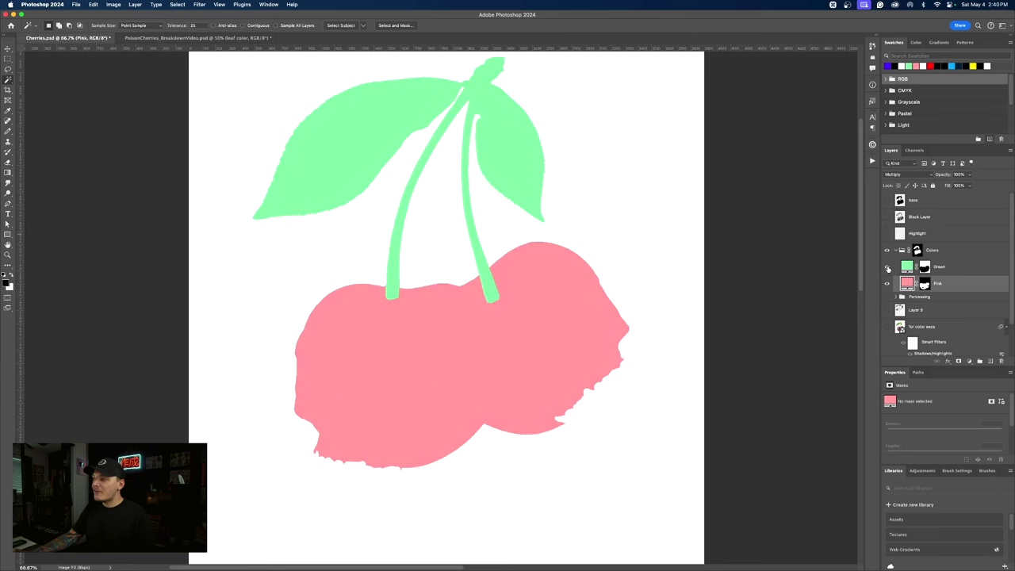
click(887, 267)
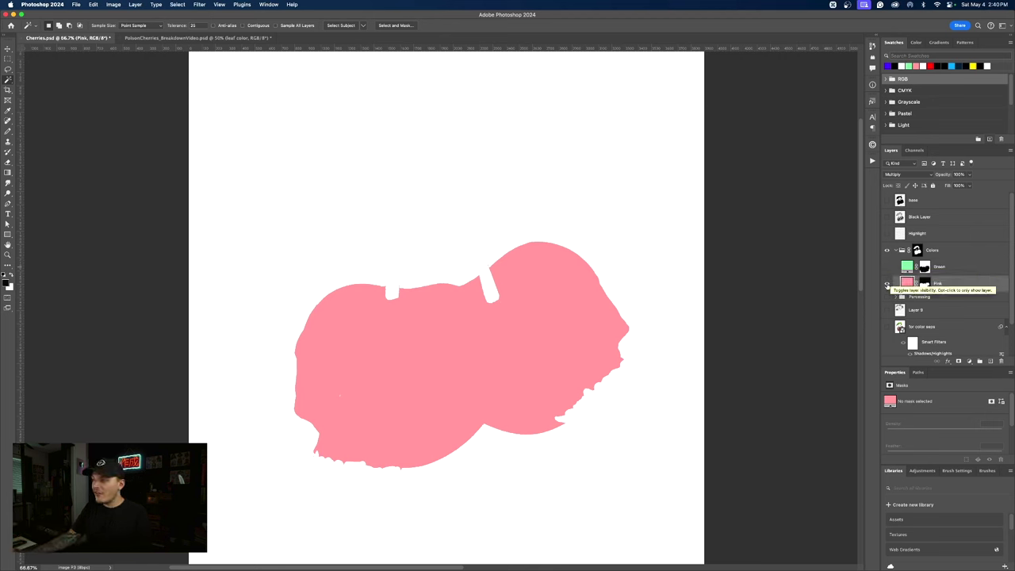
click(887, 284)
click(888, 267)
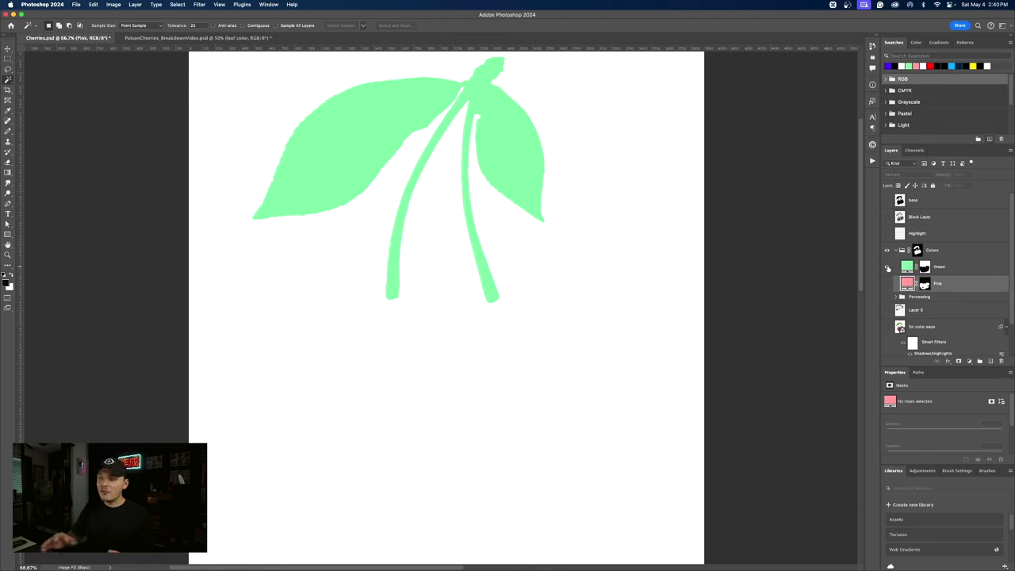
click(888, 267)
click(887, 217)
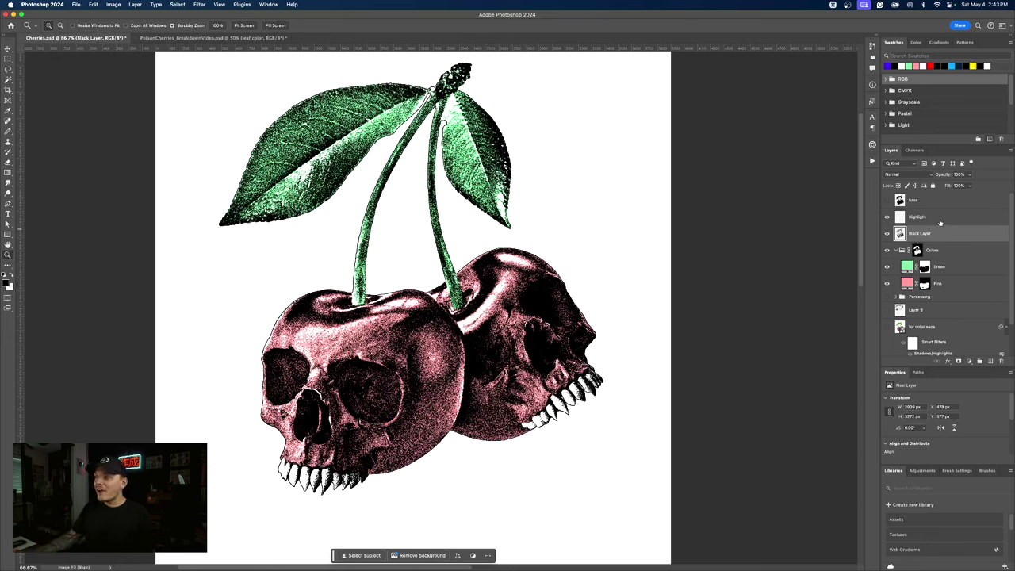
click(940, 220)
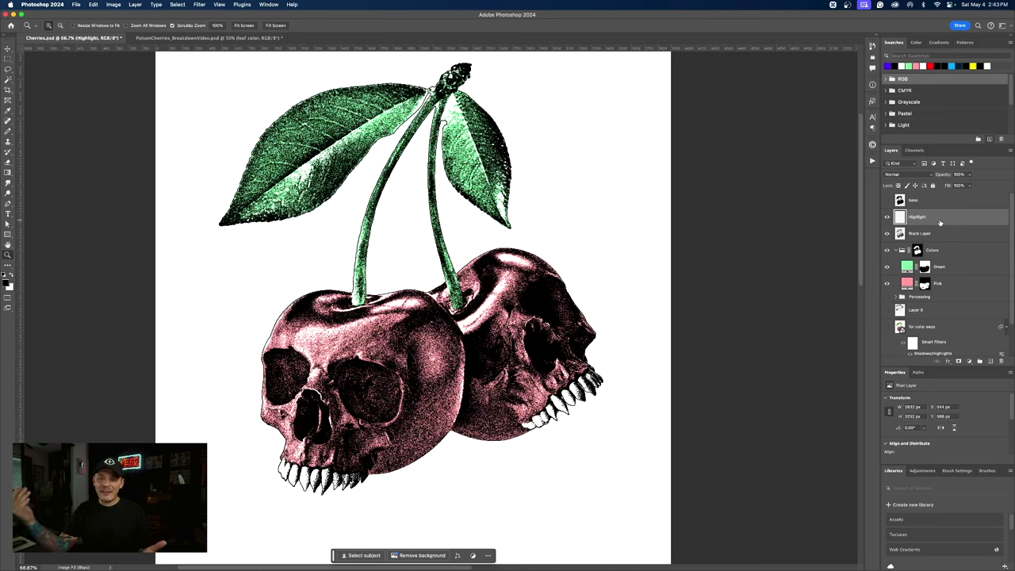
Move Black Layer into the Colors group, and fill the Highlight layer's shape with black on the Colors group's mask.
drag(935, 233, 939, 260)
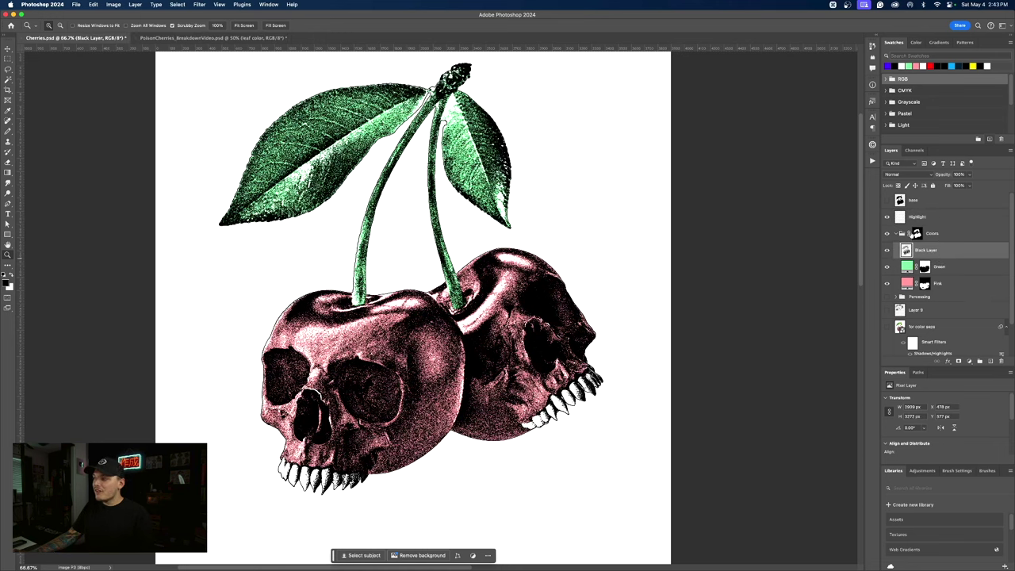
click(905, 218)
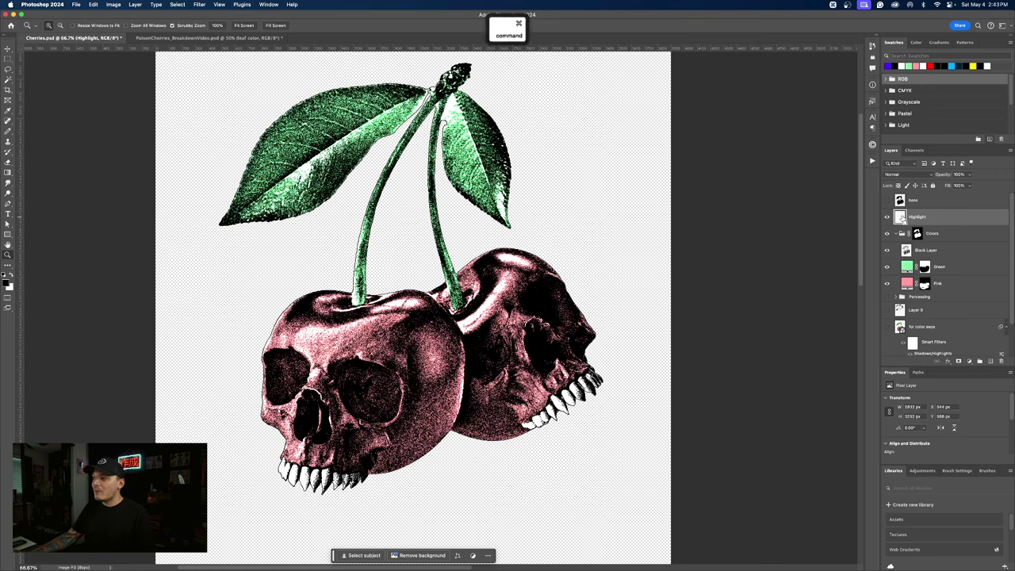
super+click(900, 218)
click(918, 233)
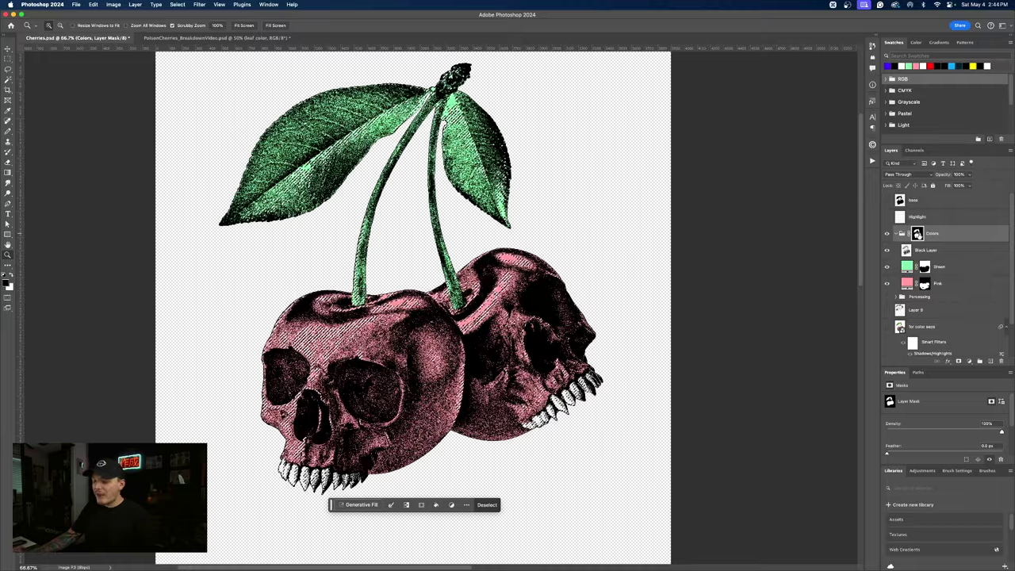
key(shift+BackSpace)
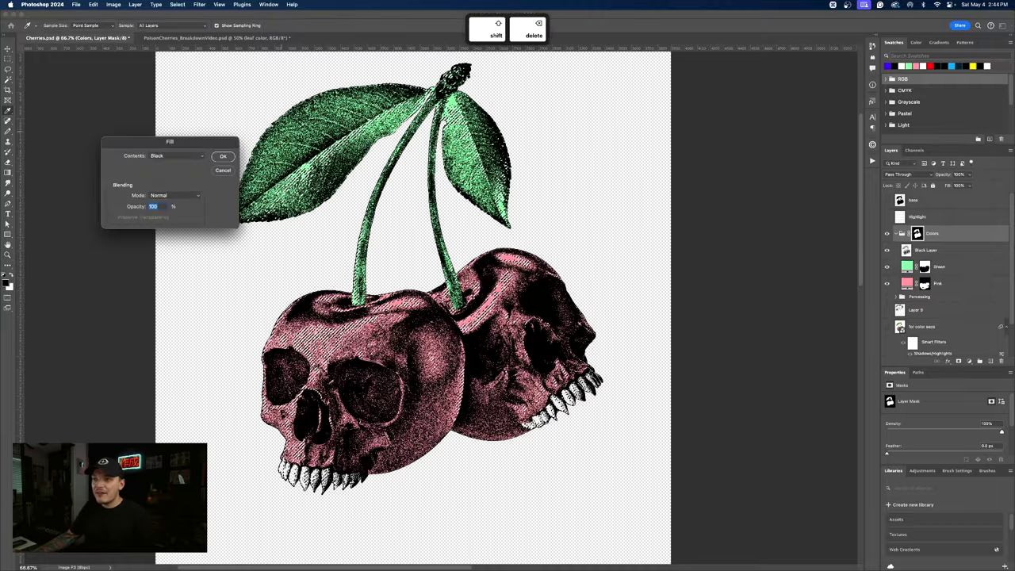
click(224, 156)
key(super+d)
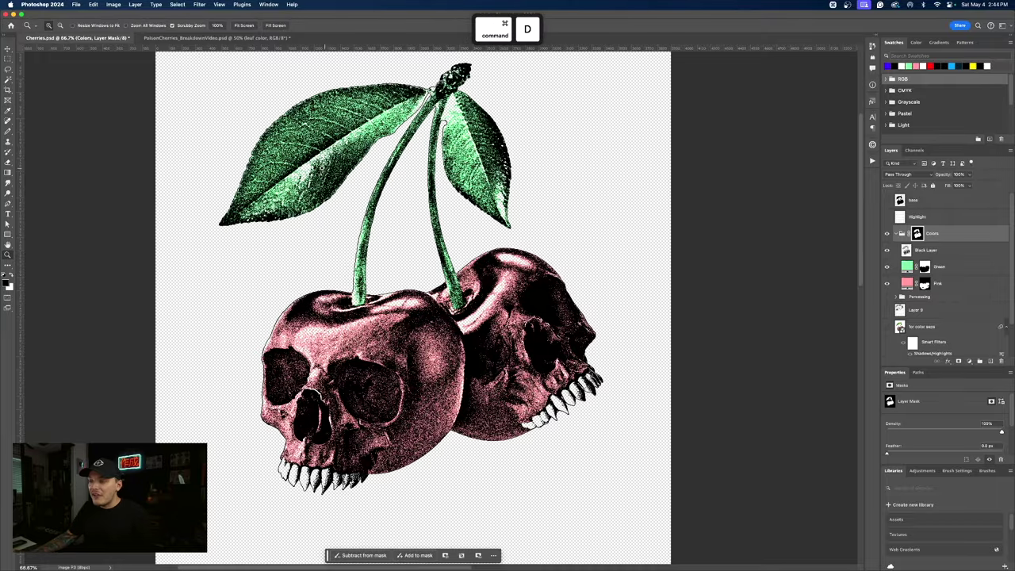
Examine the knocked-out highlights in the leaves, stems and skulls, against transparency and over the shirt fabric texture.
scroll(341, 139, up, 5)
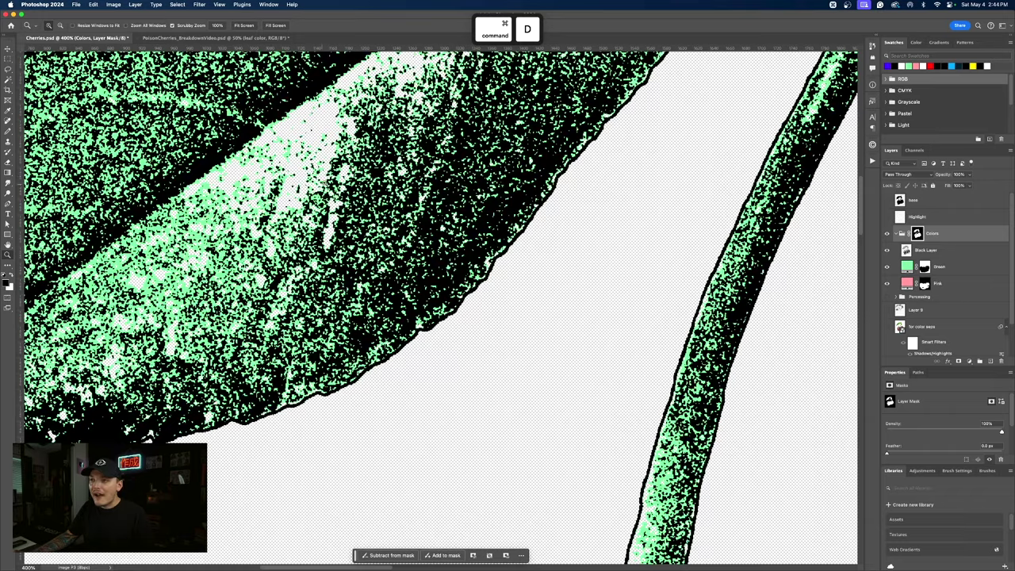
scroll(440, 251, down, 5)
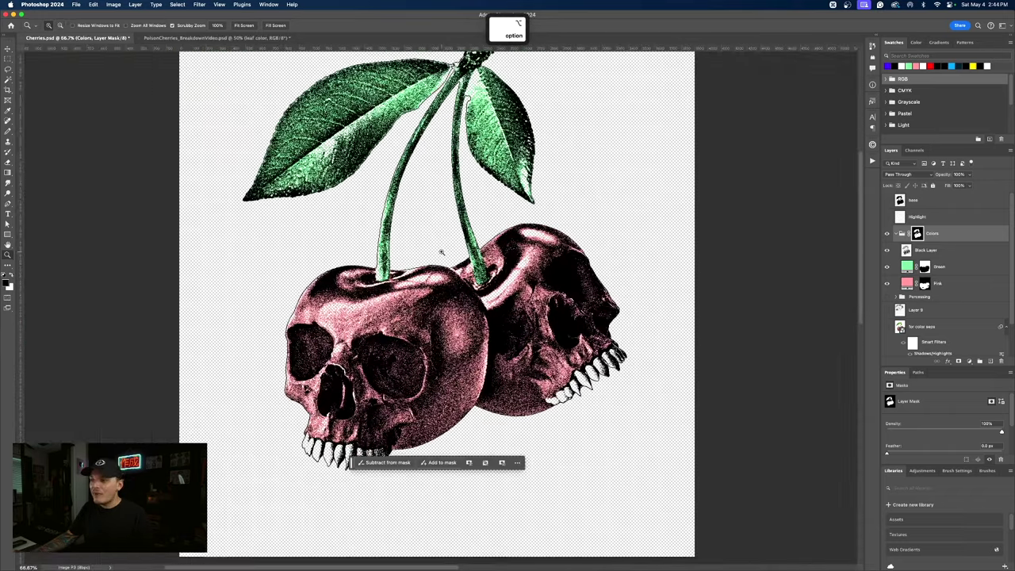
scroll(440, 251, up, 3)
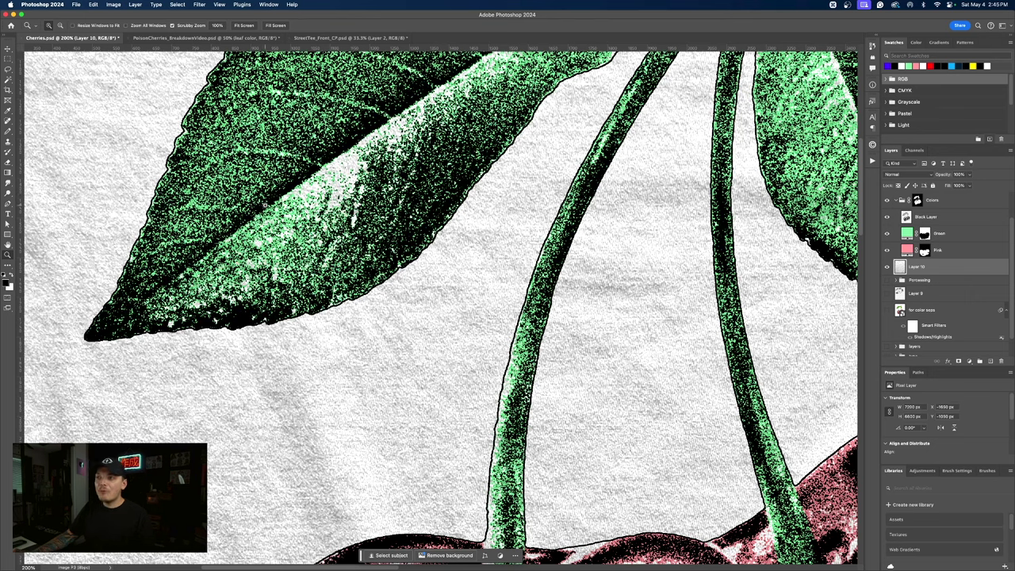
scroll(440, 305, up, 2)
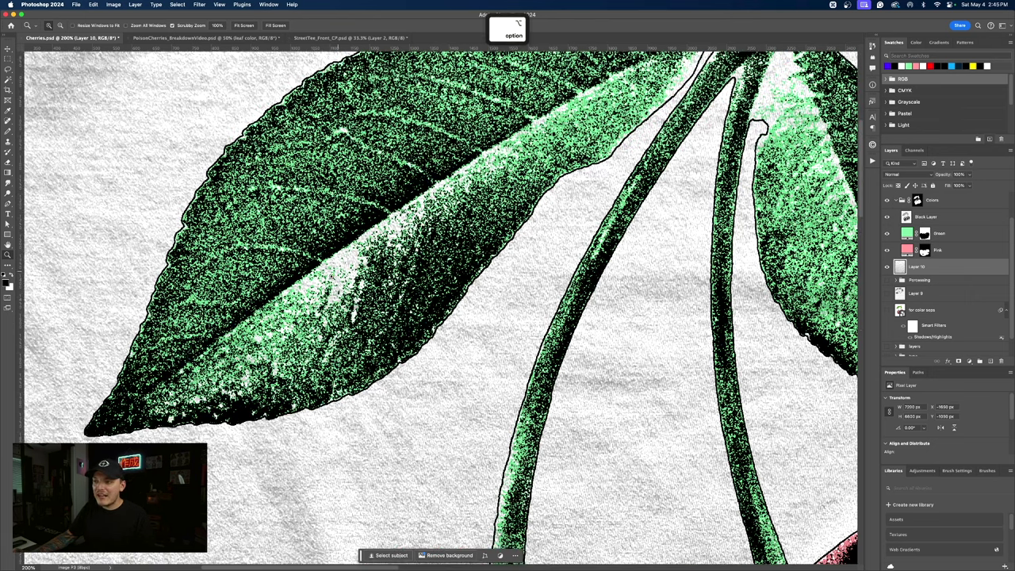
scroll(617, 264, down, 10)
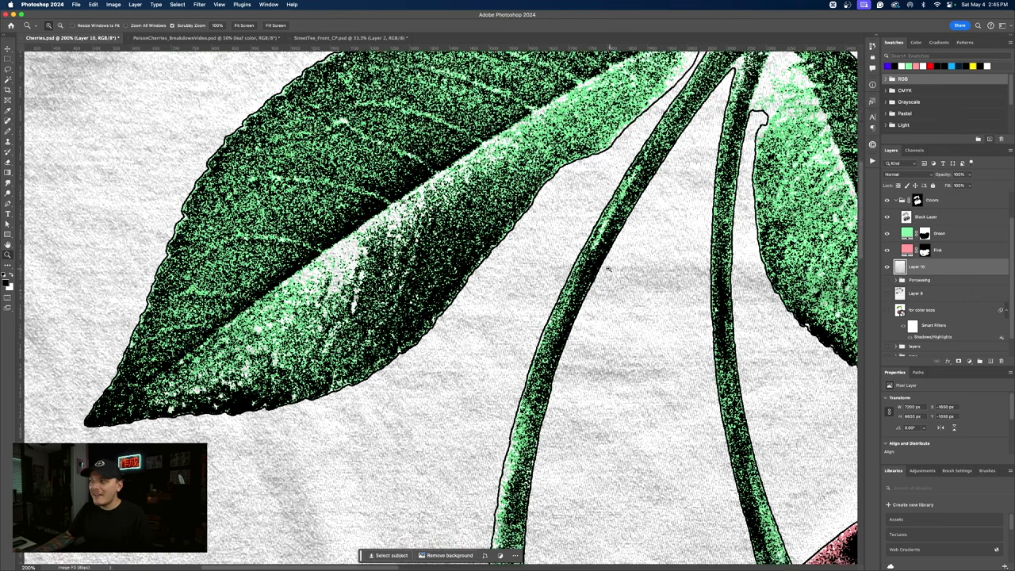
scroll(441, 251, down, 5)
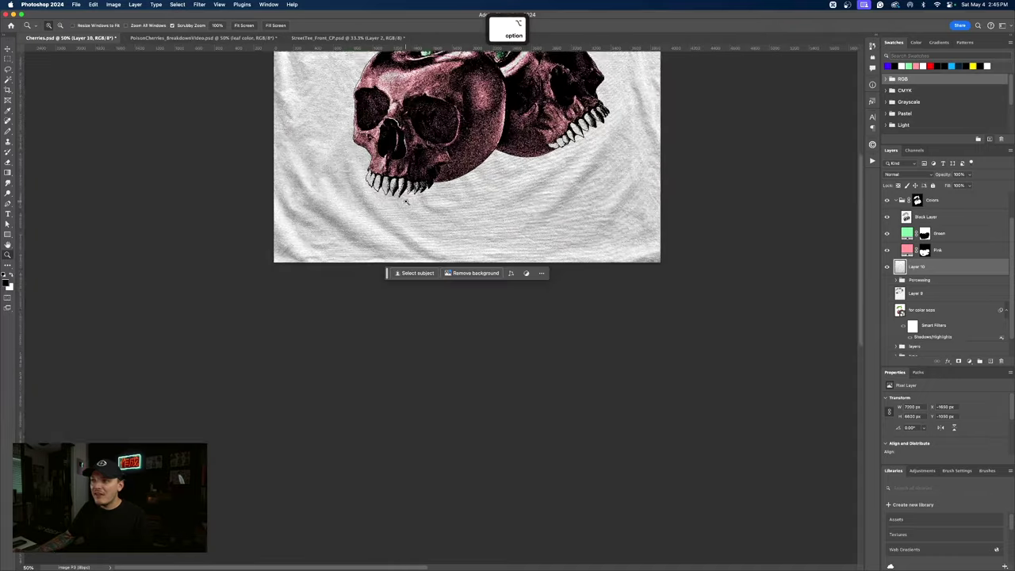
scroll(446, 246, up, 4)
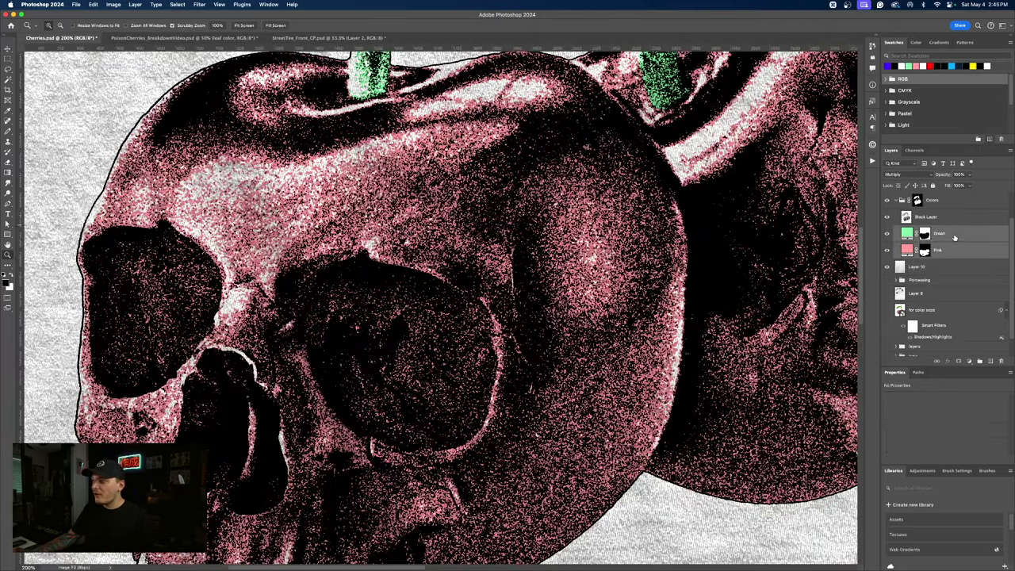
Set the blending mode of both the Green and Pink layers to Normal.
click(900, 176)
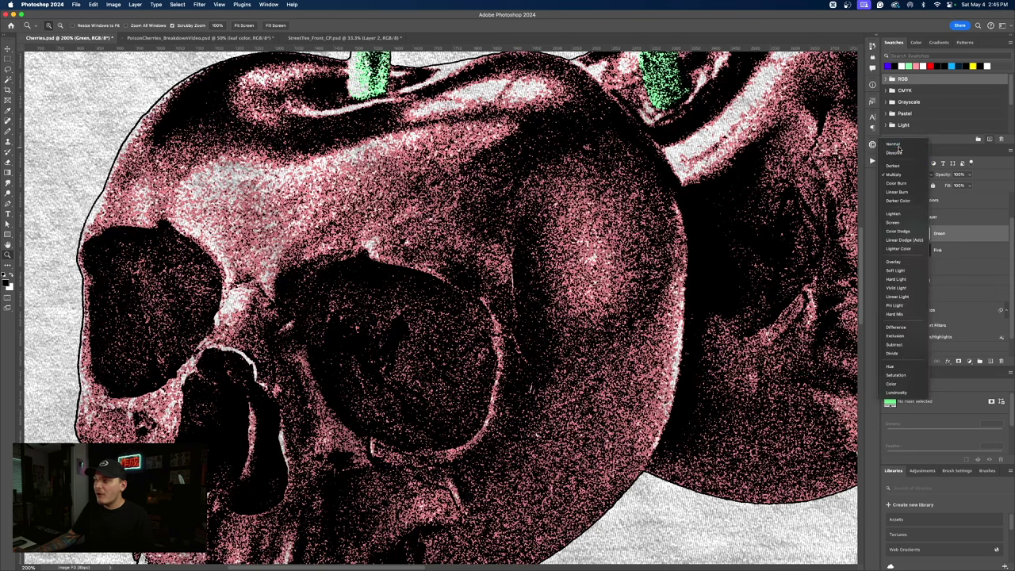
click(895, 151)
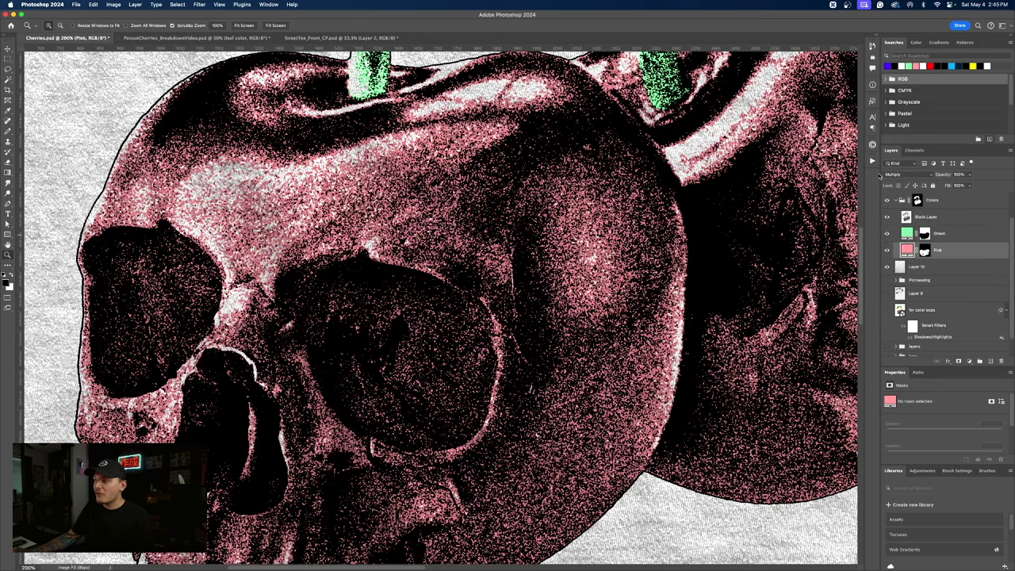
click(894, 175)
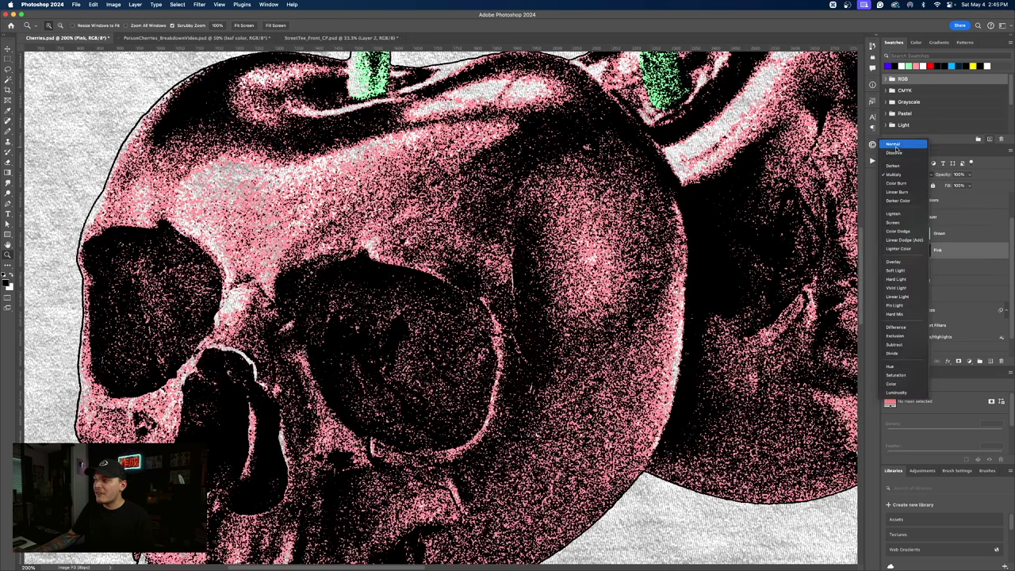
click(895, 143)
alt+click(337, 163)
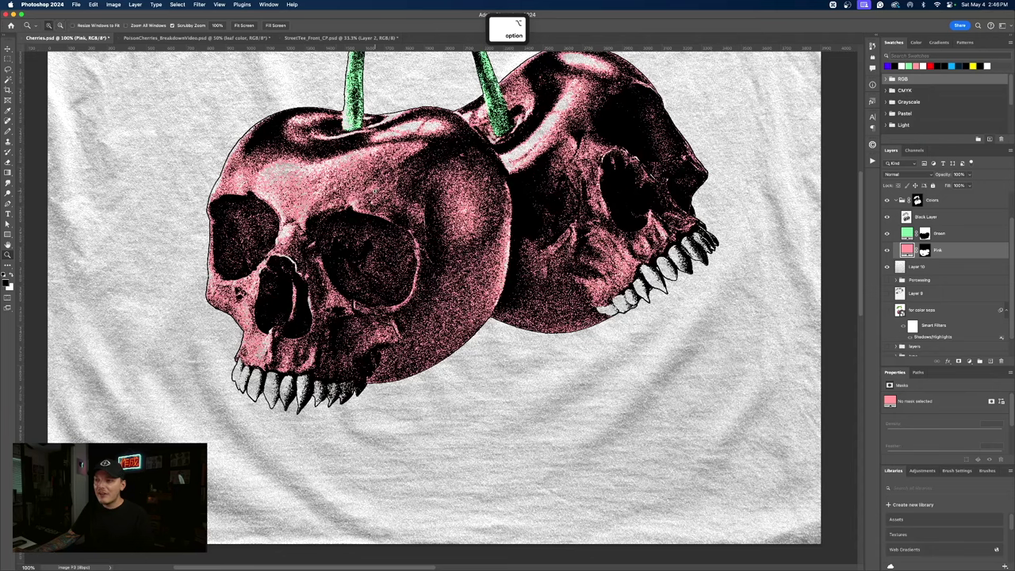
scroll(349, 174, up, 3)
Delete the shirt fabric texture layer beneath the Pink layer.
click(922, 270)
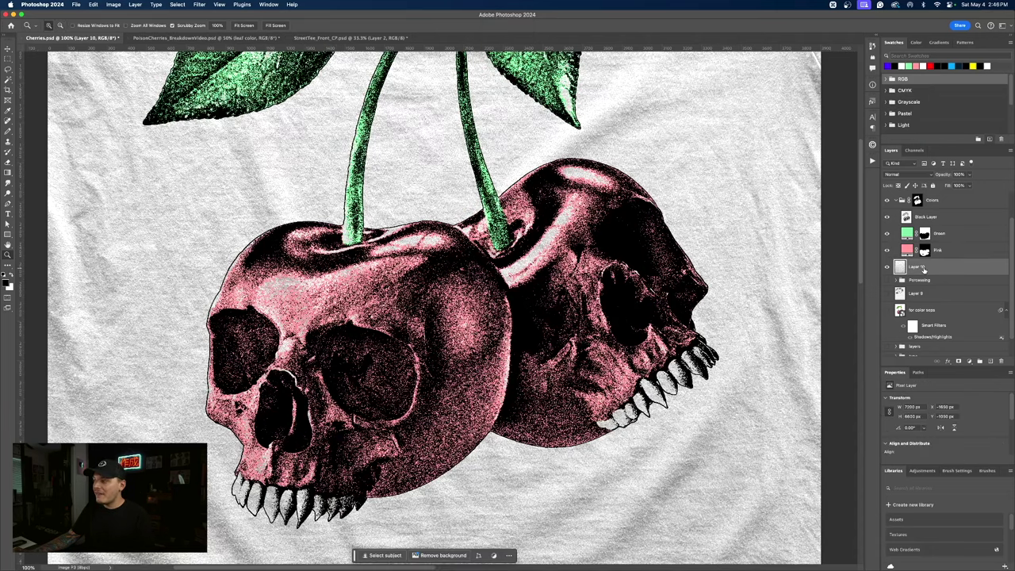
key(BackSpace)
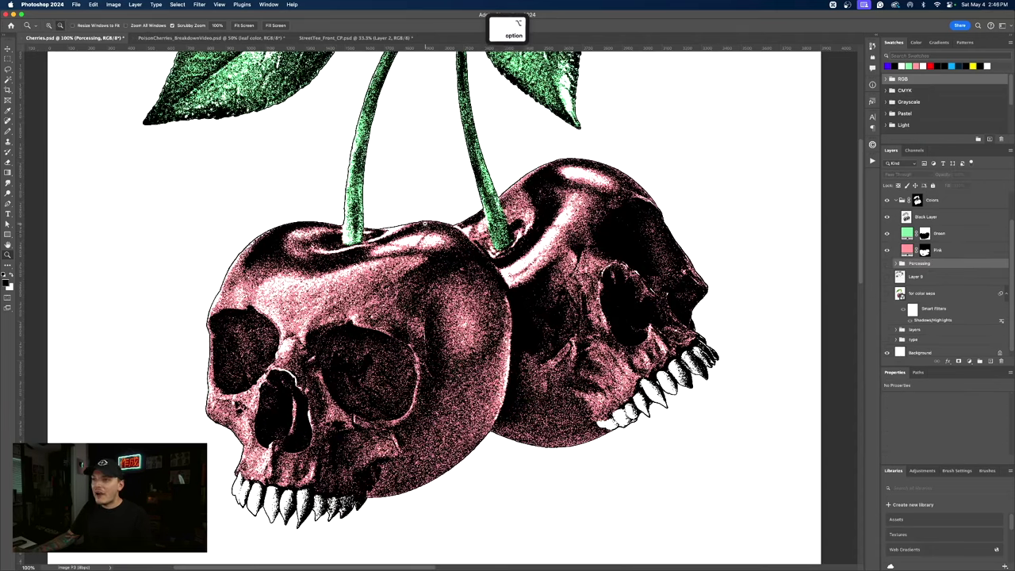
alt+click(423, 225)
alt+click(423, 225)
scroll(428, 246, down, 2)
click(440, 276)
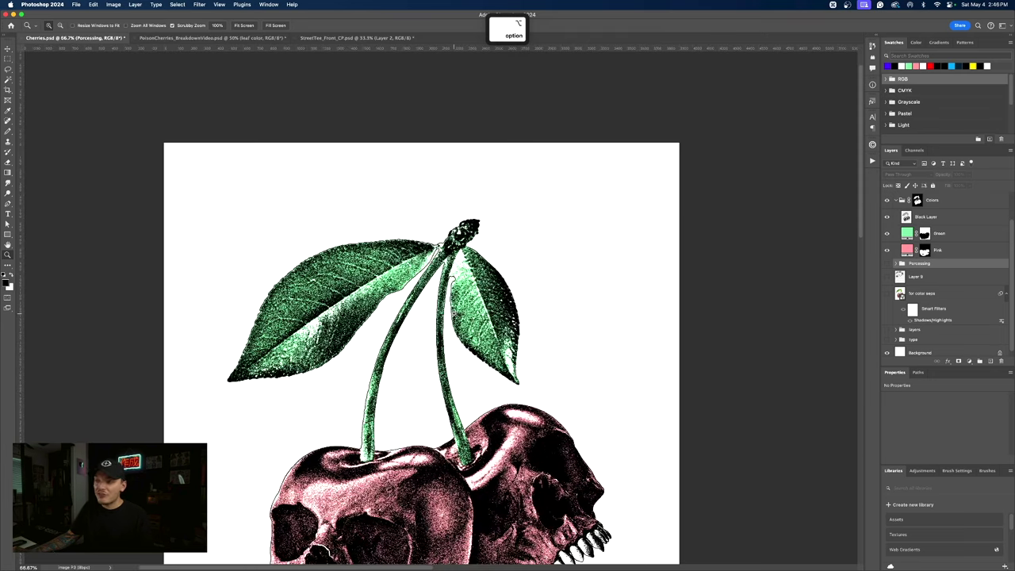
scroll(420, 317, down, 3)
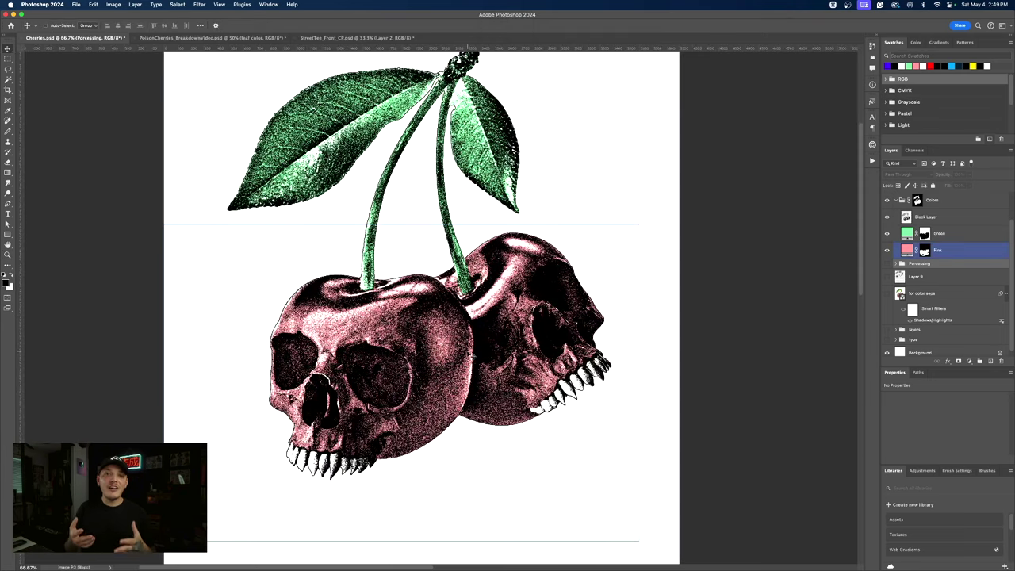